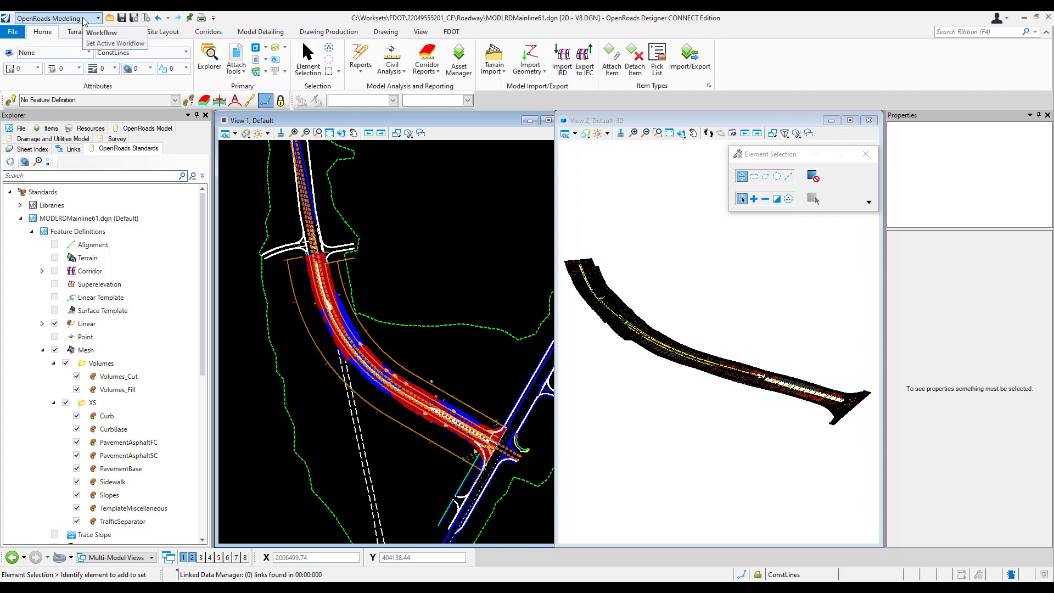
Create and open the roadway quantity computation file QTDSRD02.dgn for Wakulla county with coordinate system FL83-NF
left_click(454, 33)
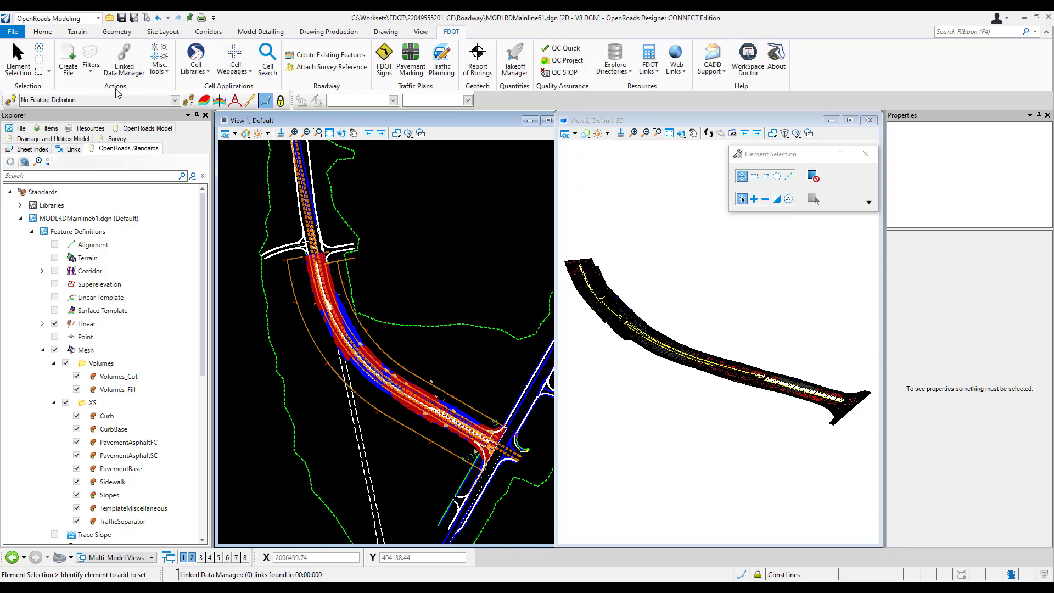
left_click(68, 54)
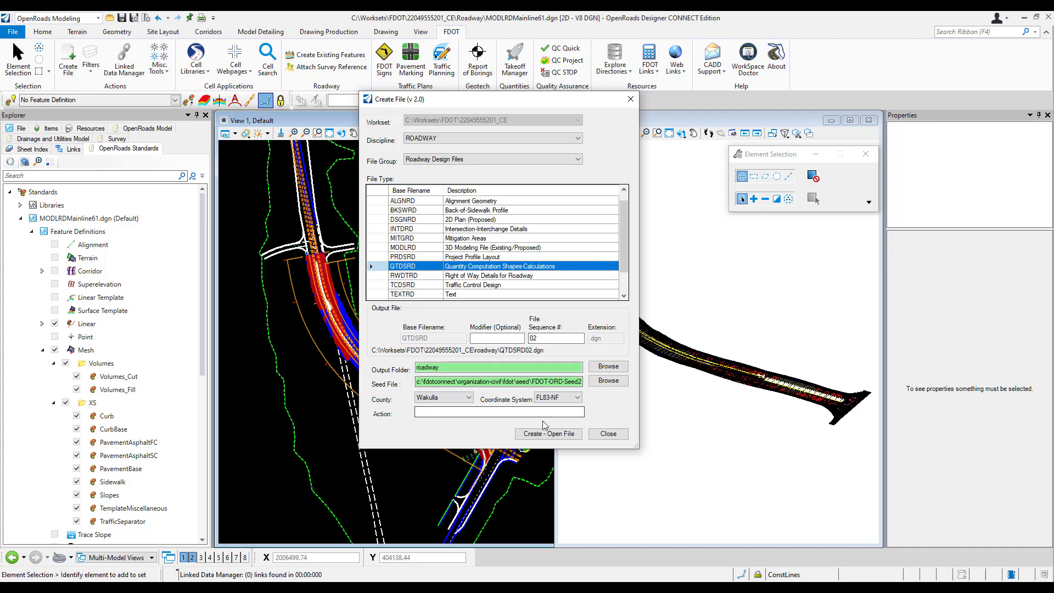
left_click(573, 438)
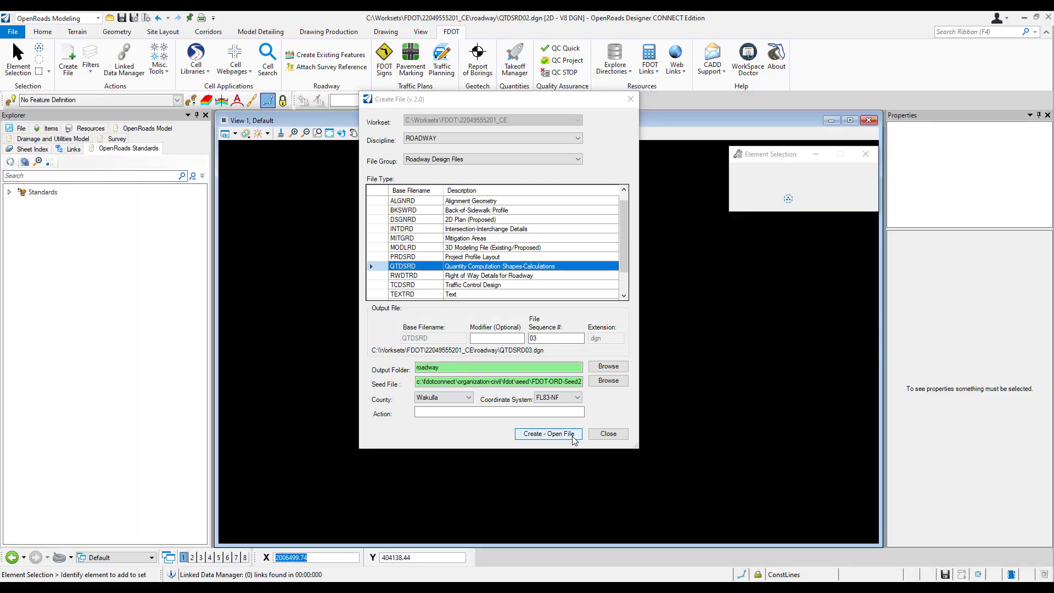
left_click(608, 433)
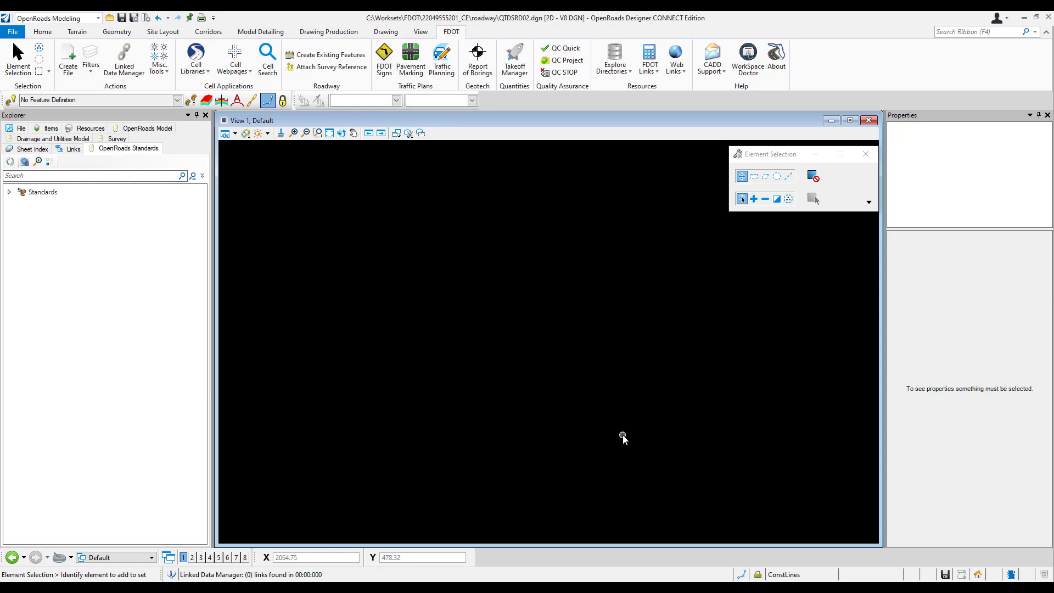
Attach the Default model of ALGNRD01.dgn as a reference with Coincident - World orientation
left_click(43, 33)
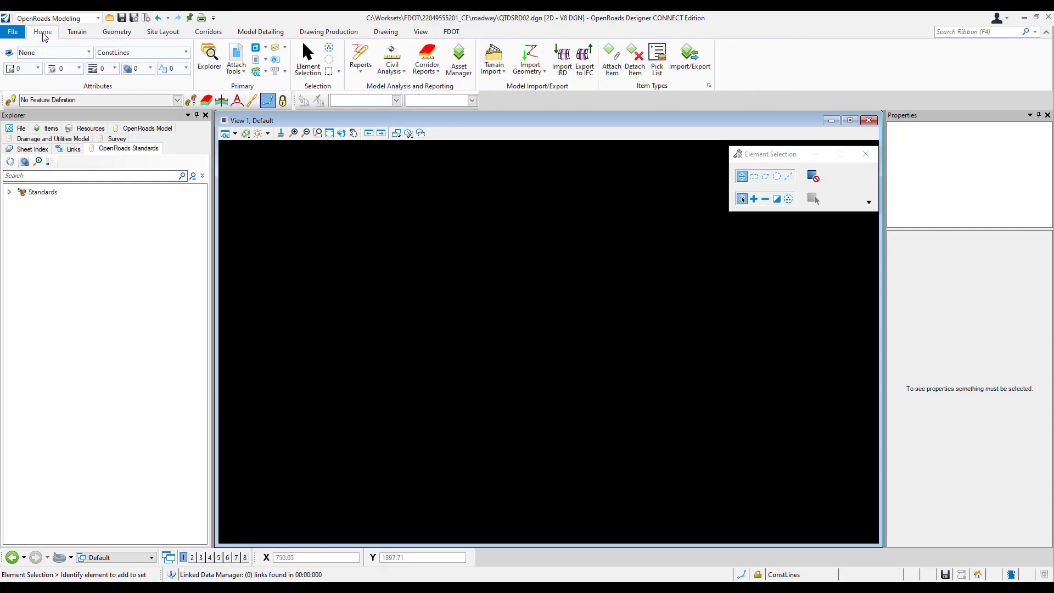
left_click(241, 61)
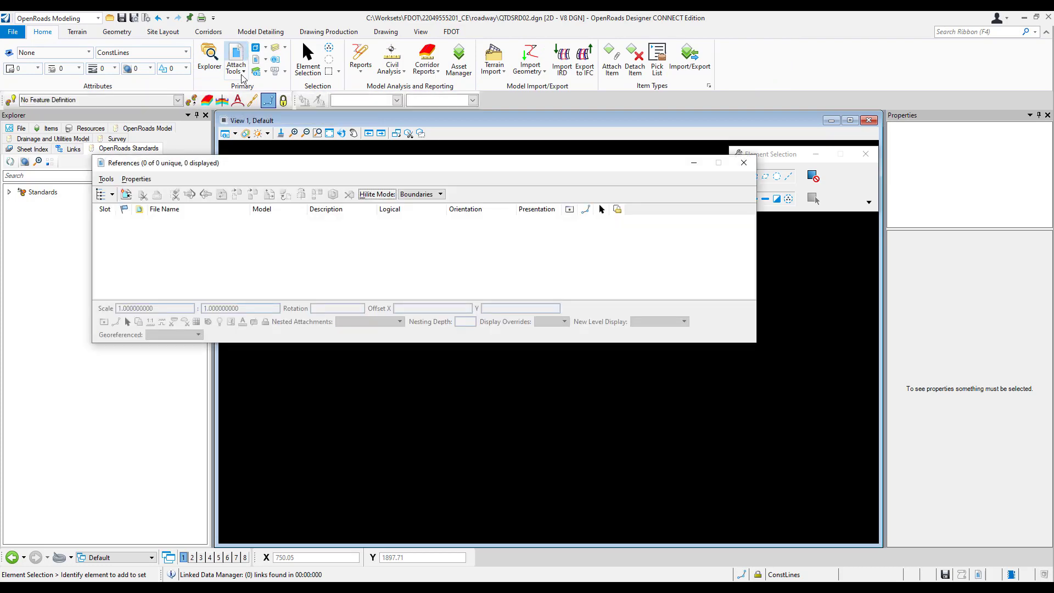
left_click(125, 194)
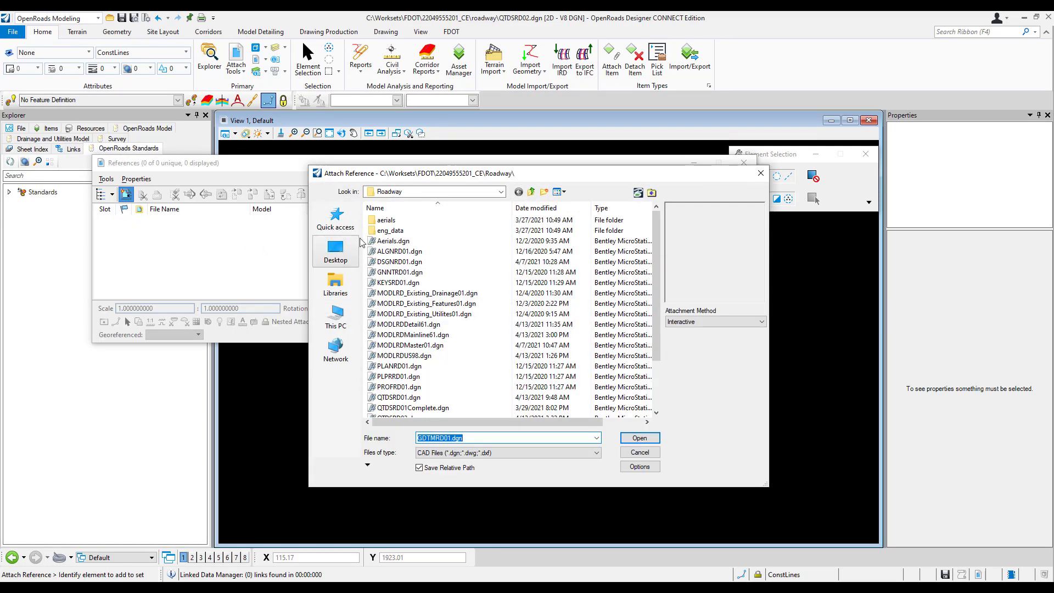
left_click(404, 254)
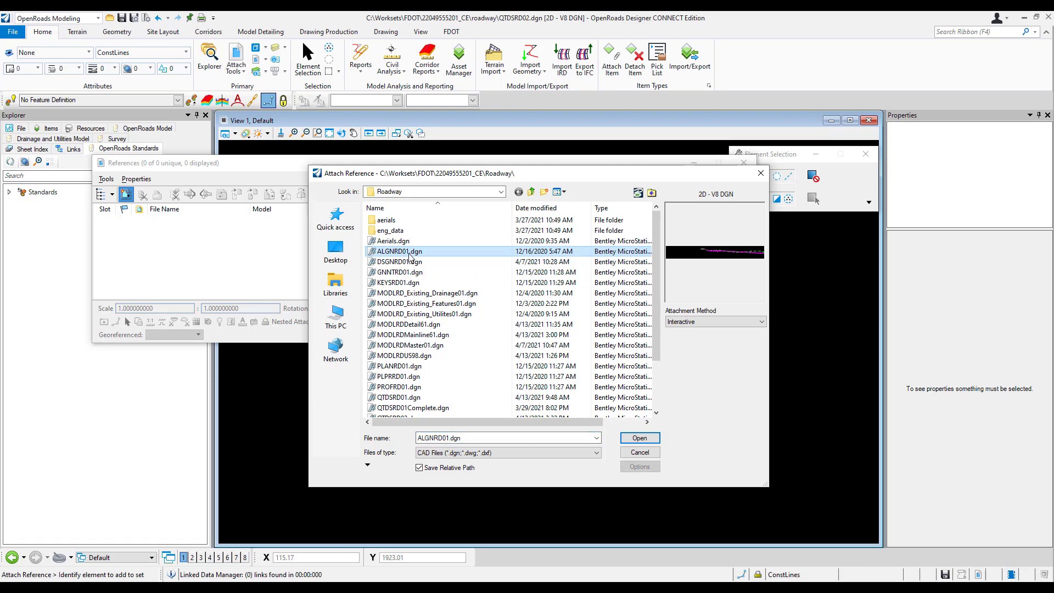
left_click(645, 438)
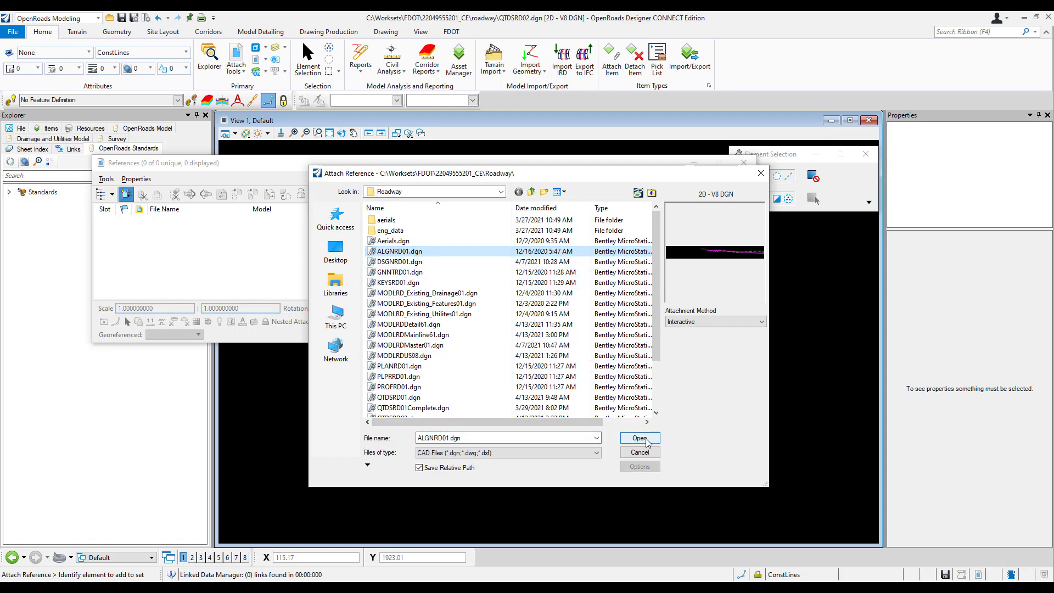
left_click(646, 439)
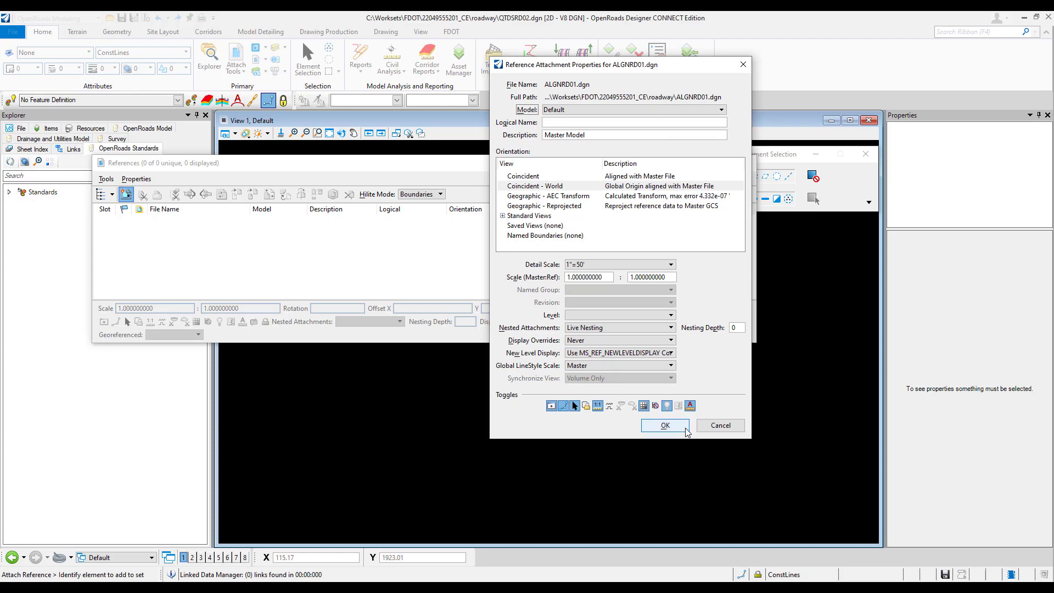
left_click(666, 426)
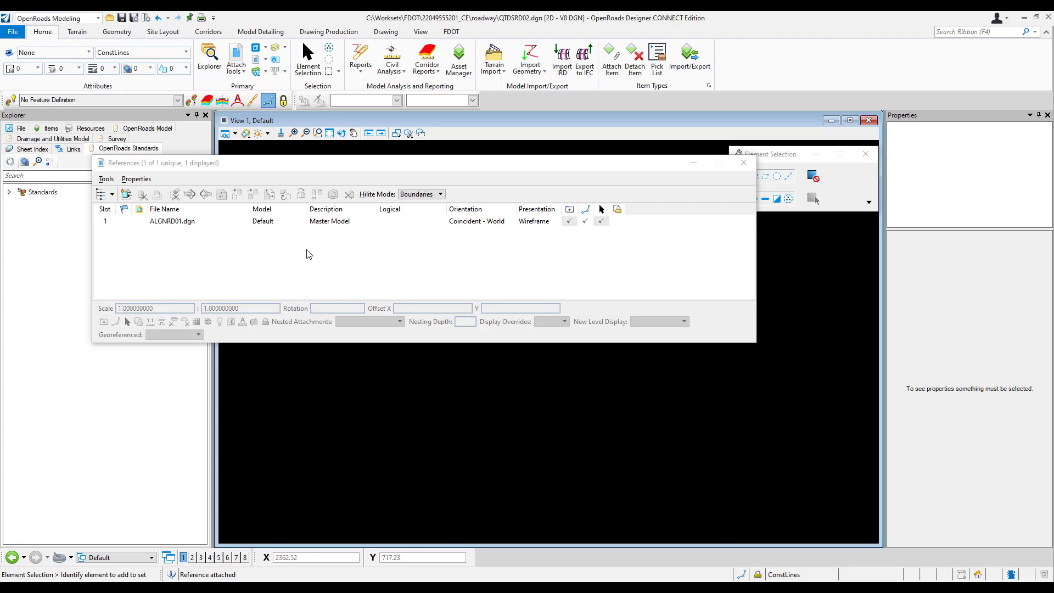
Attach the Default models of DSGNRD01.dgn, MODLRDDetail61.dgn, MODLRDMainline61.dgn and MODLRDUS98.dgn as Coincident - World references
left_click(125, 196)
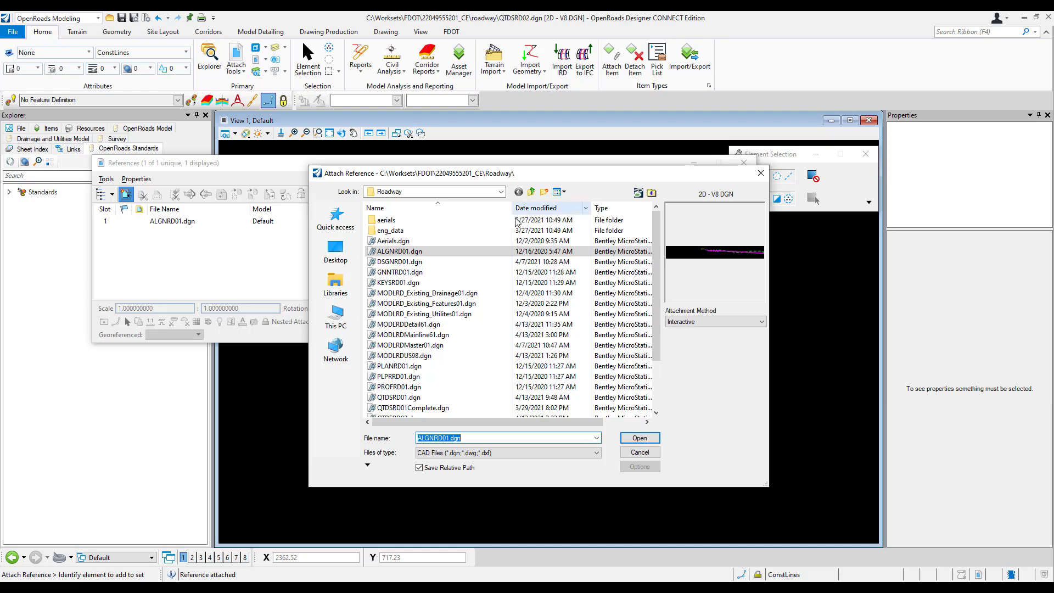
left_click(417, 263)
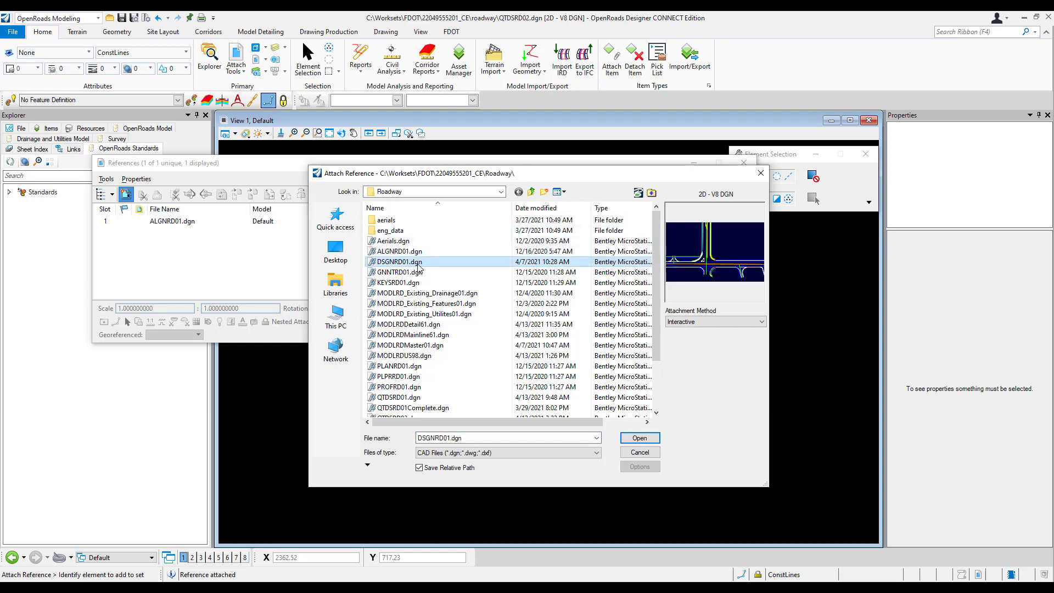
left_click(417, 324, "ctrl")
left_click(485, 336, "ctrl")
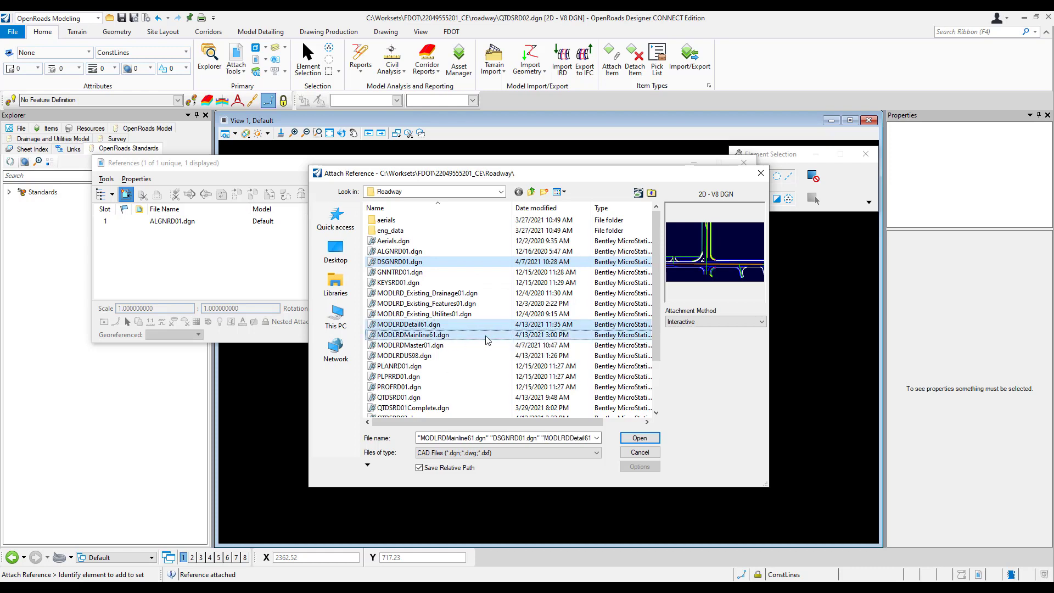
left_click(427, 357, "ctrl")
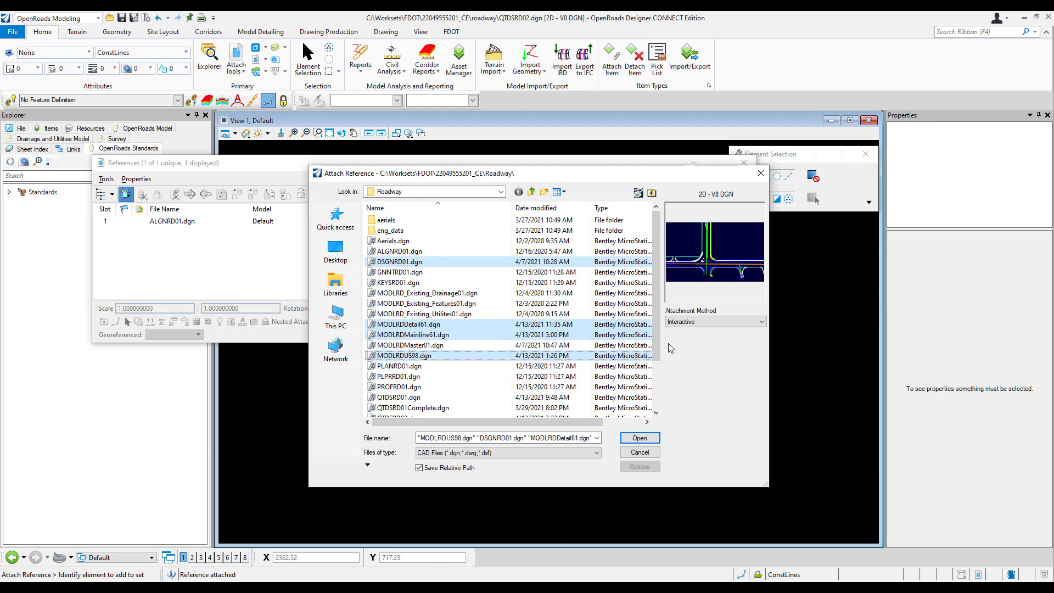
left_click(658, 435)
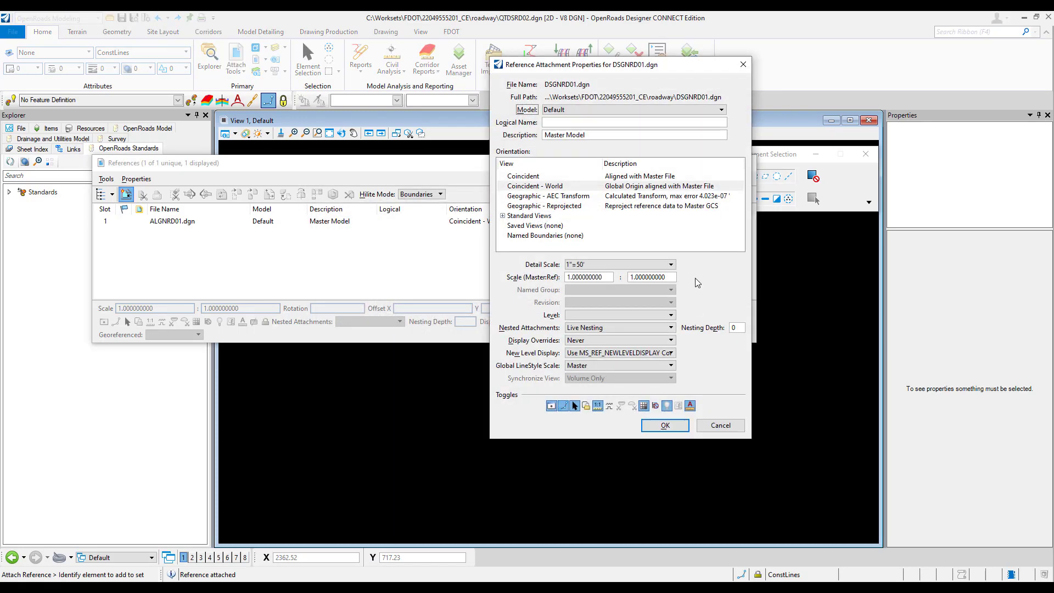
left_click(665, 431)
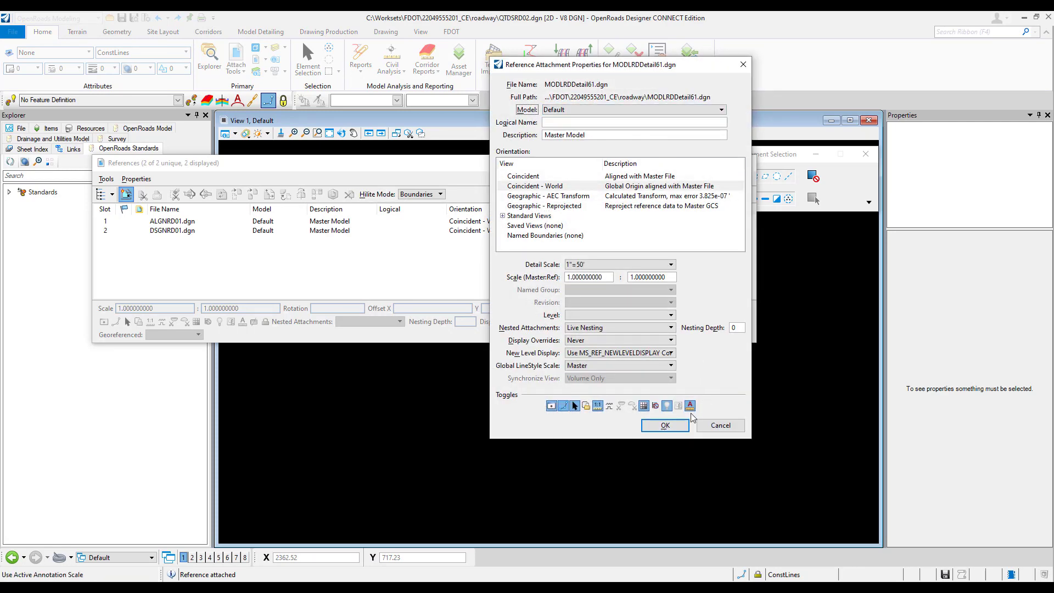
left_click(676, 424)
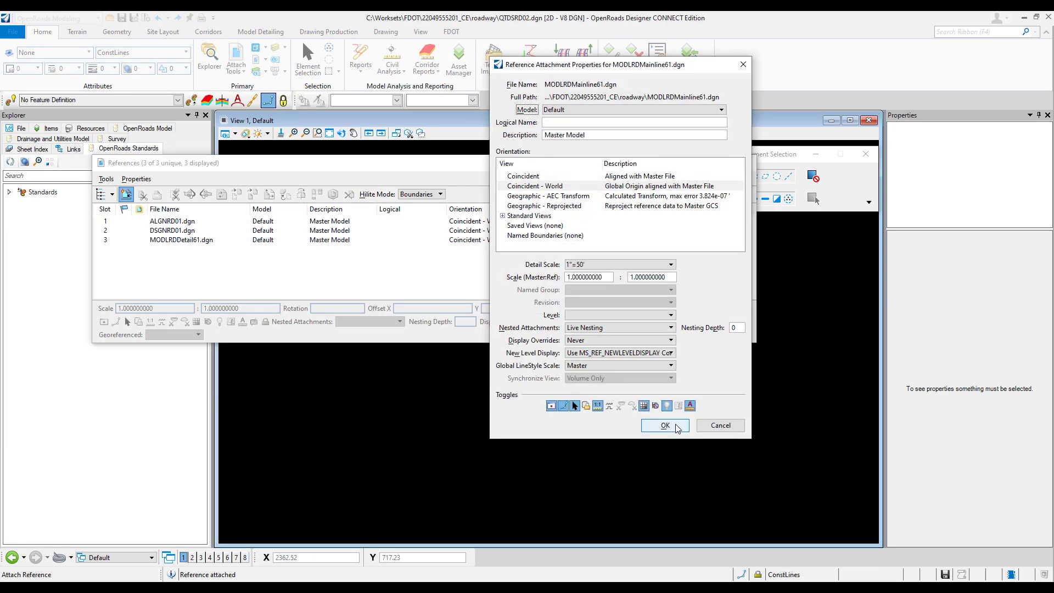
left_click(676, 426)
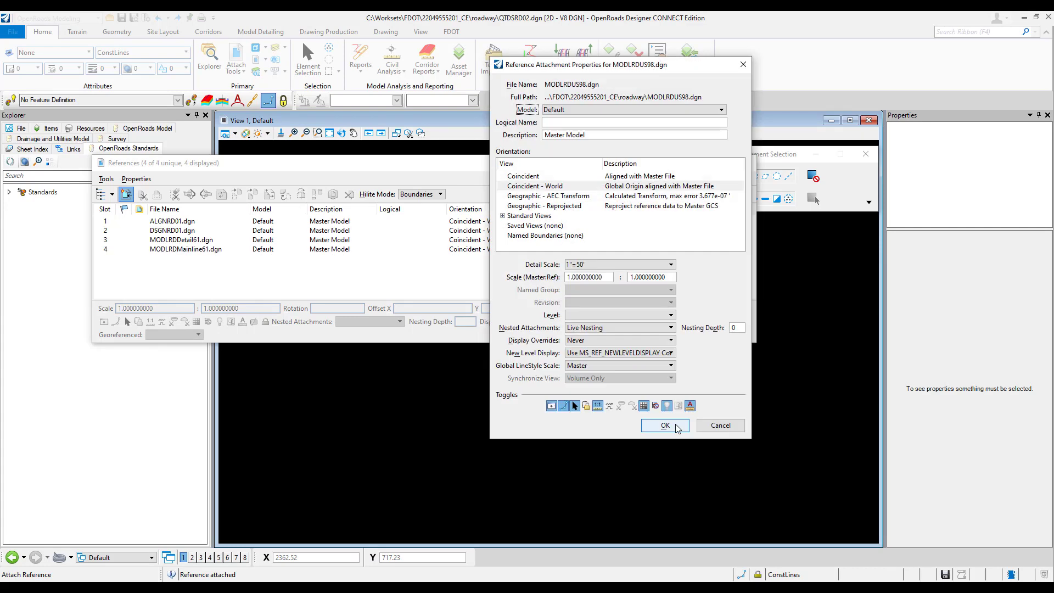
left_click(676, 425)
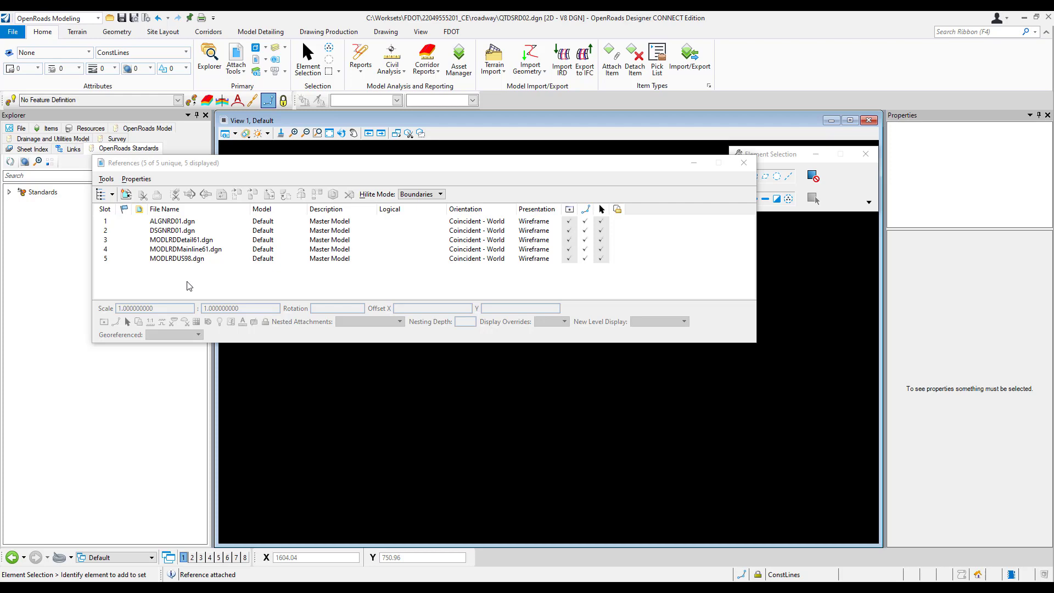
Attach the Default-3D models of MODLRDDetail61.dgn, MODLRDMainline61.dgn and MODLRDUS98.dgn as Coincident - World references with logical names Ref, Ref-1 and Ref-2
left_click(126, 195)
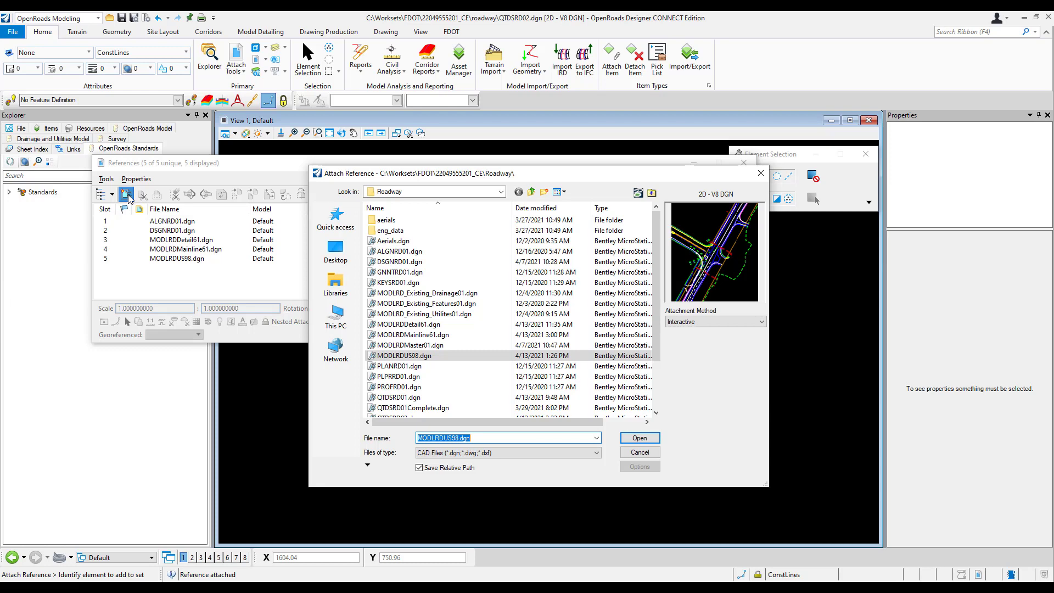
left_click(437, 325)
left_click(459, 335, "ctrl")
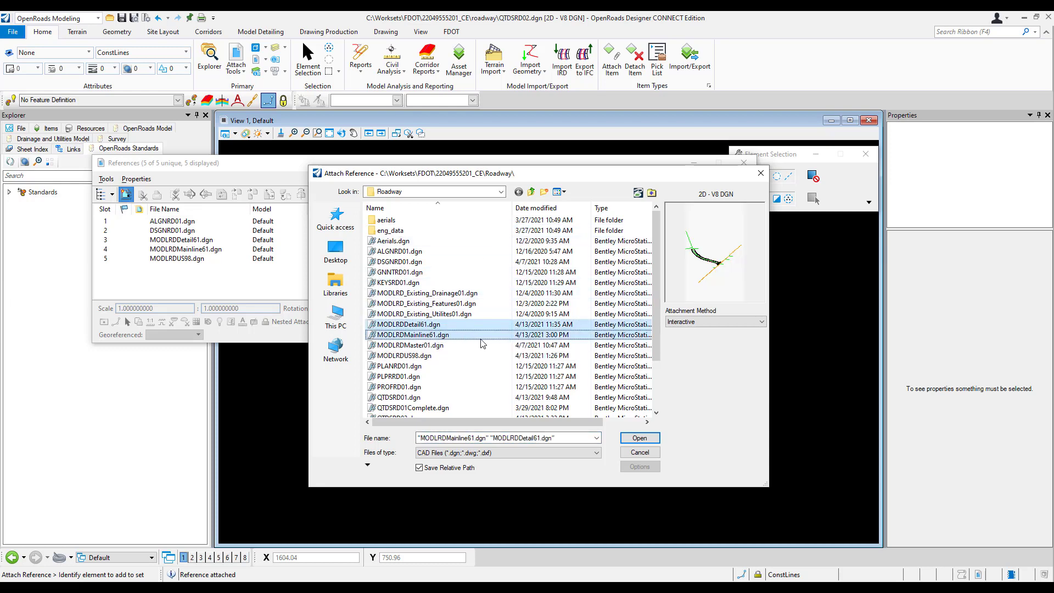
left_click(421, 357, "ctrl")
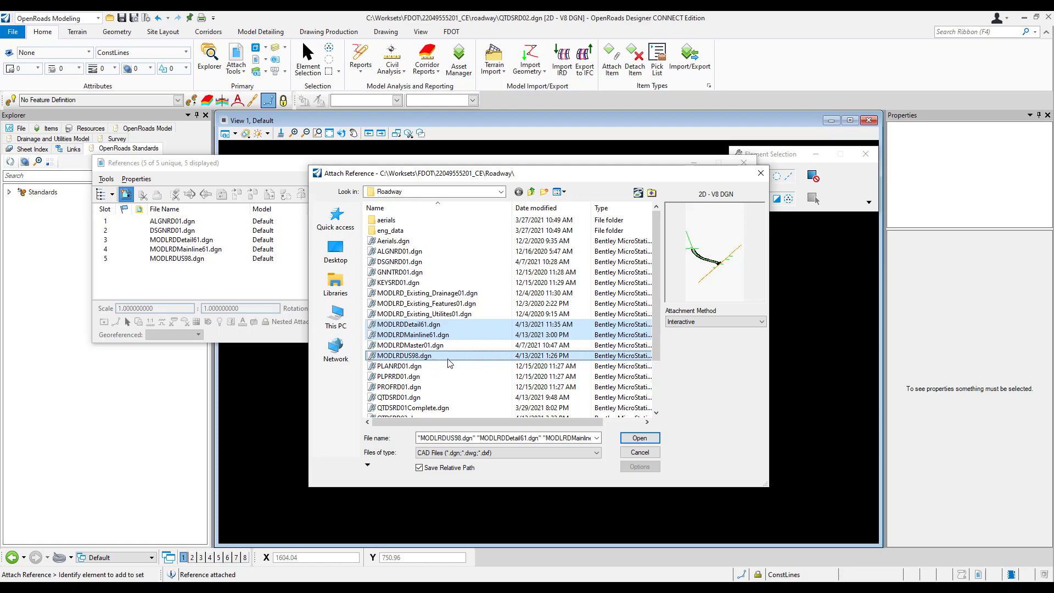
left_click(640, 437)
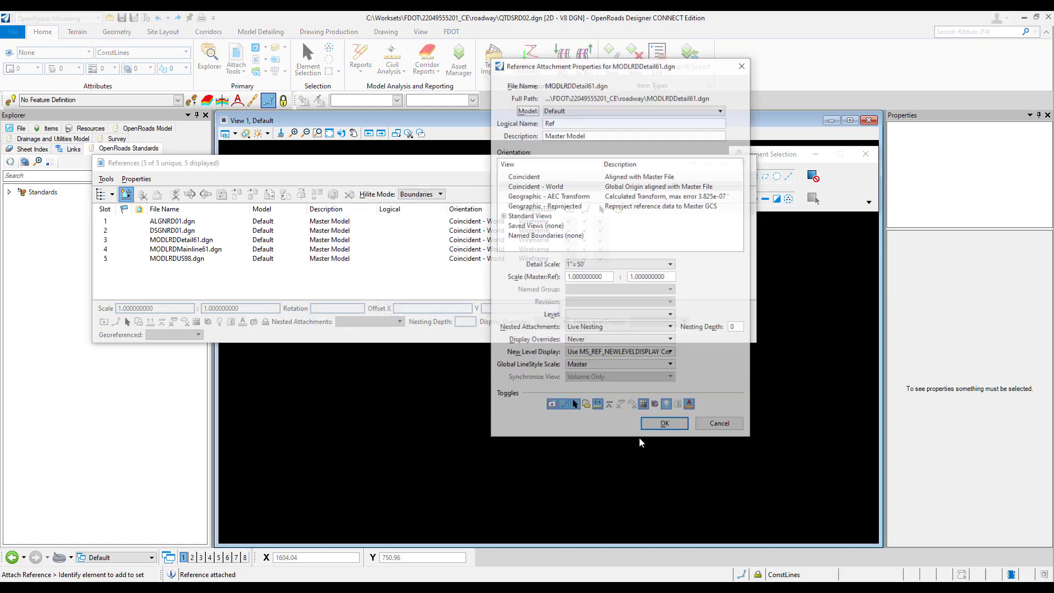
left_click(629, 110)
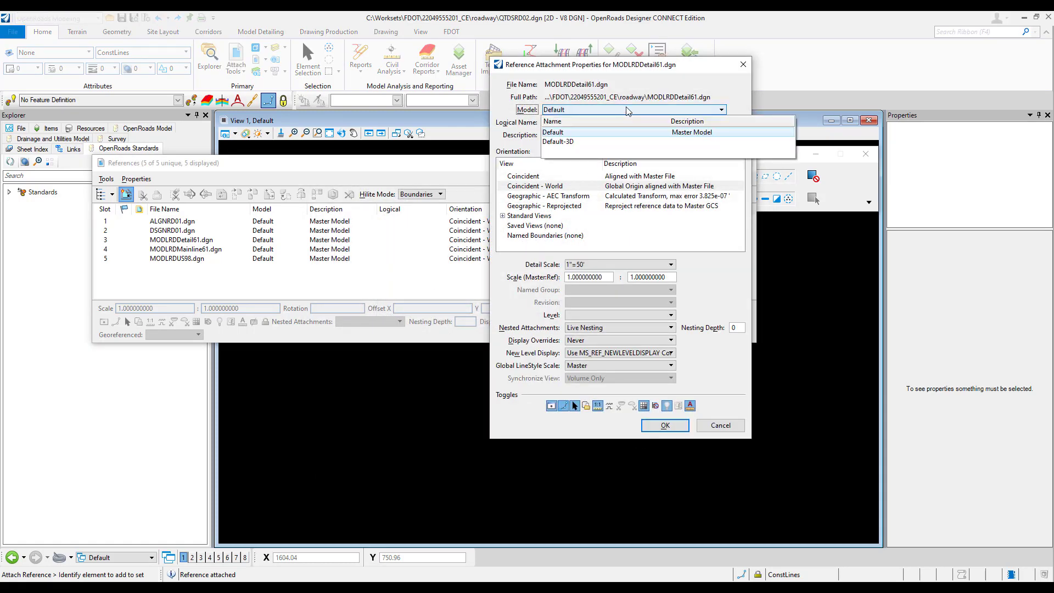
left_click(578, 144)
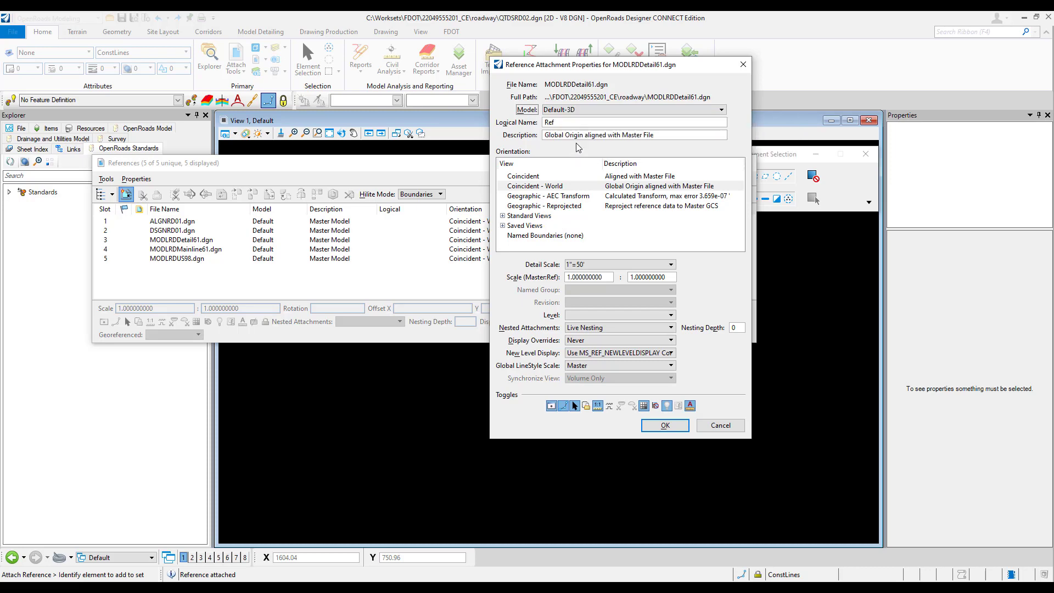
left_click(665, 426)
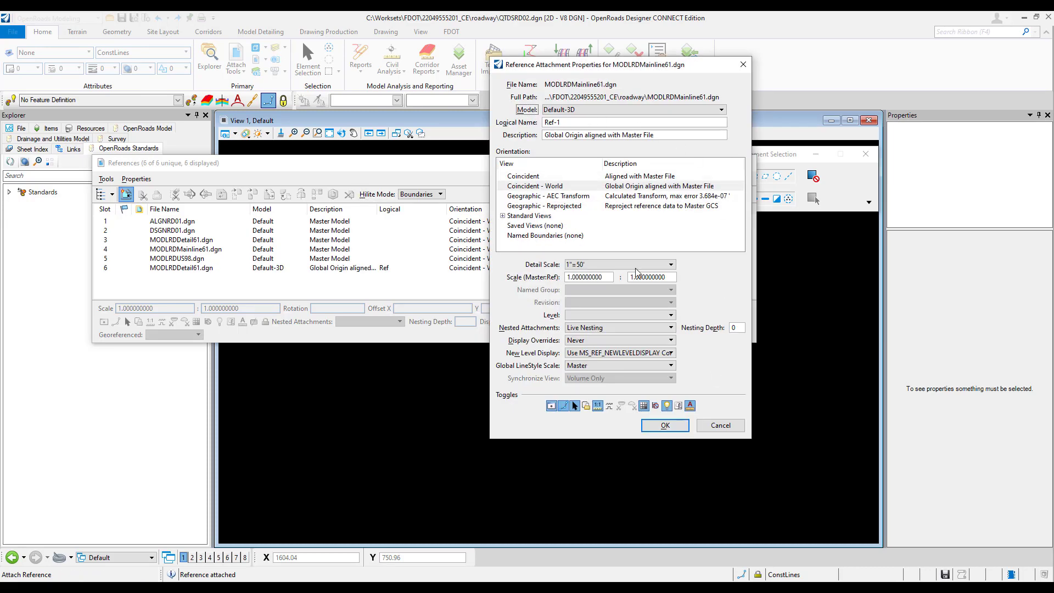
left_click(658, 429)
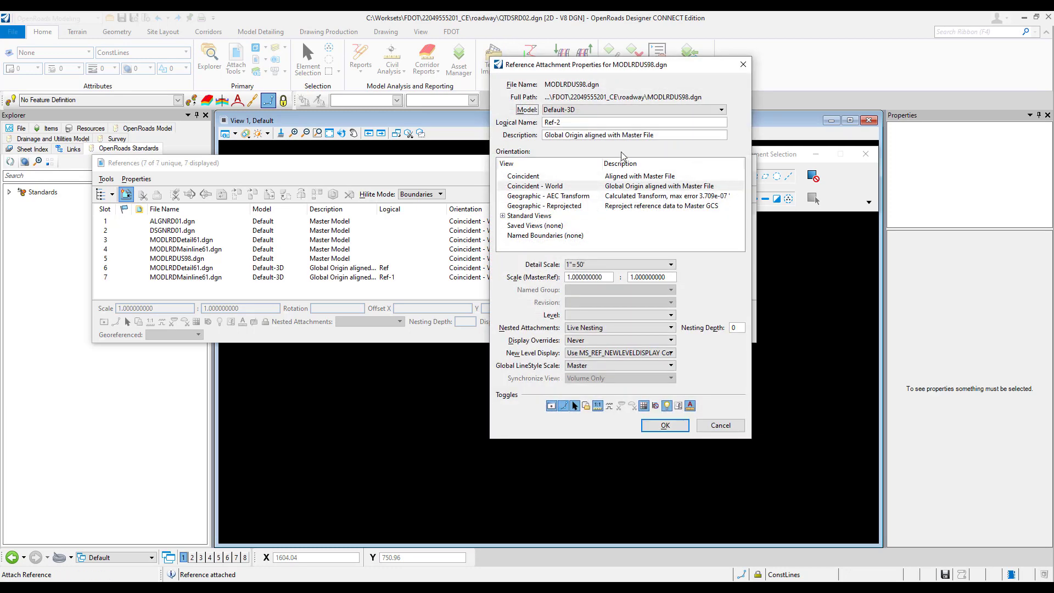
left_click(665, 425)
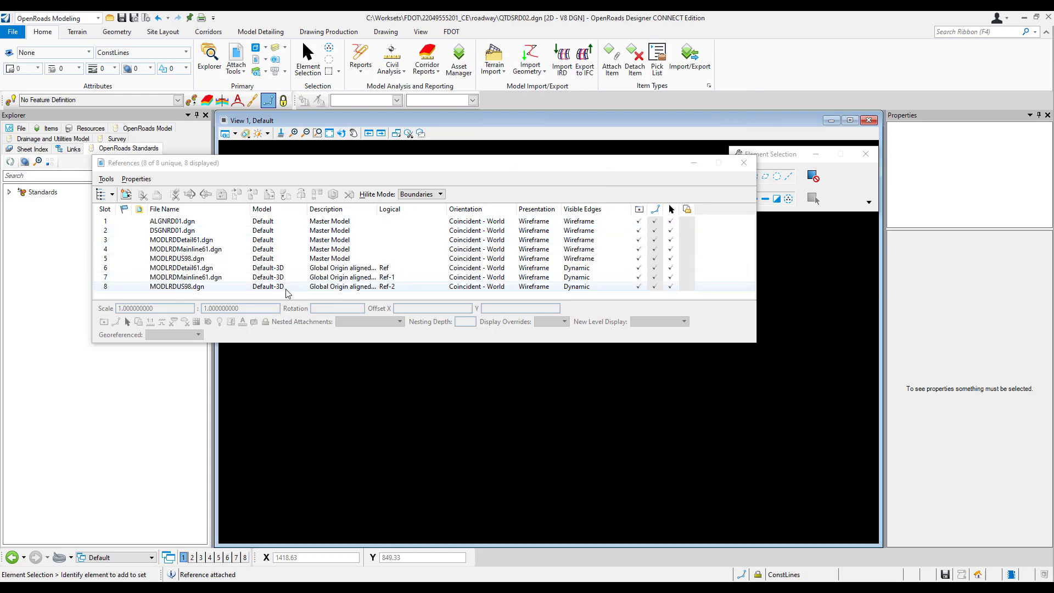
Attach the 0110 1 1 Clearing & Grubbing model of QTDSRD01Complete.dgn as a Coincident - World reference
left_click(125, 194)
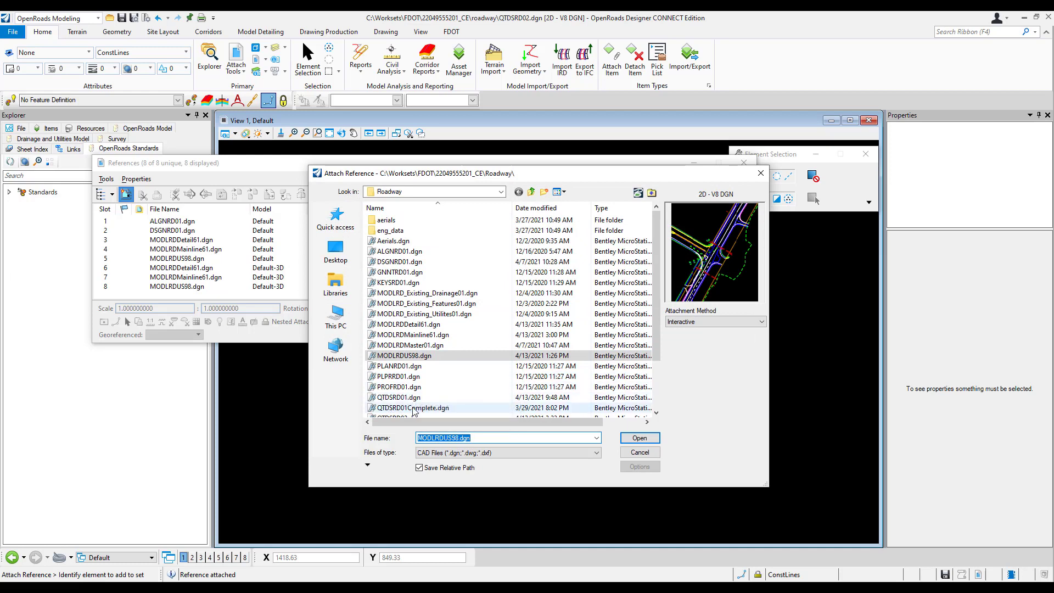
left_click(433, 409)
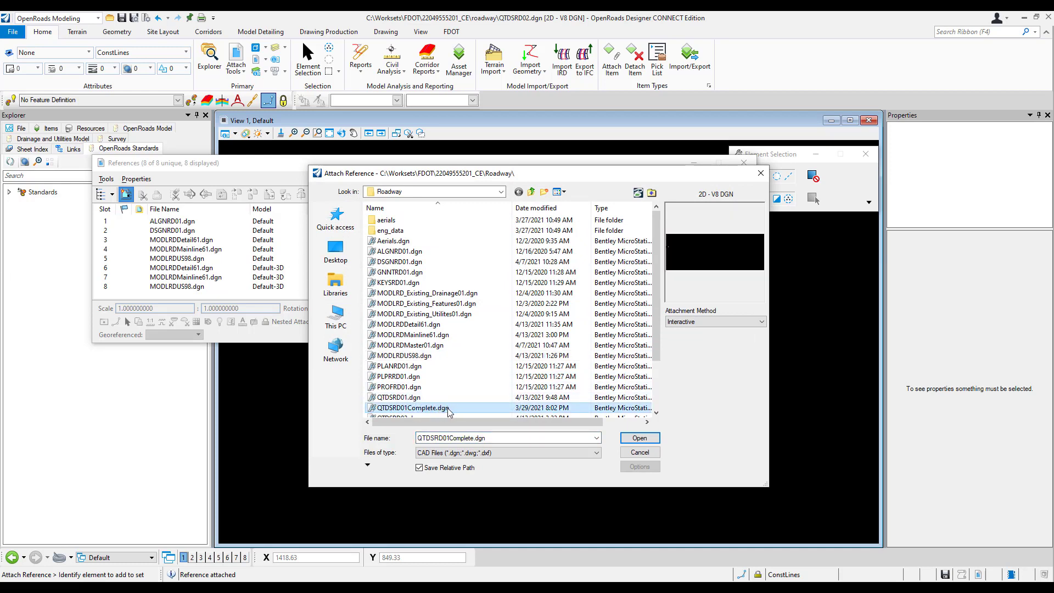
left_click(638, 437)
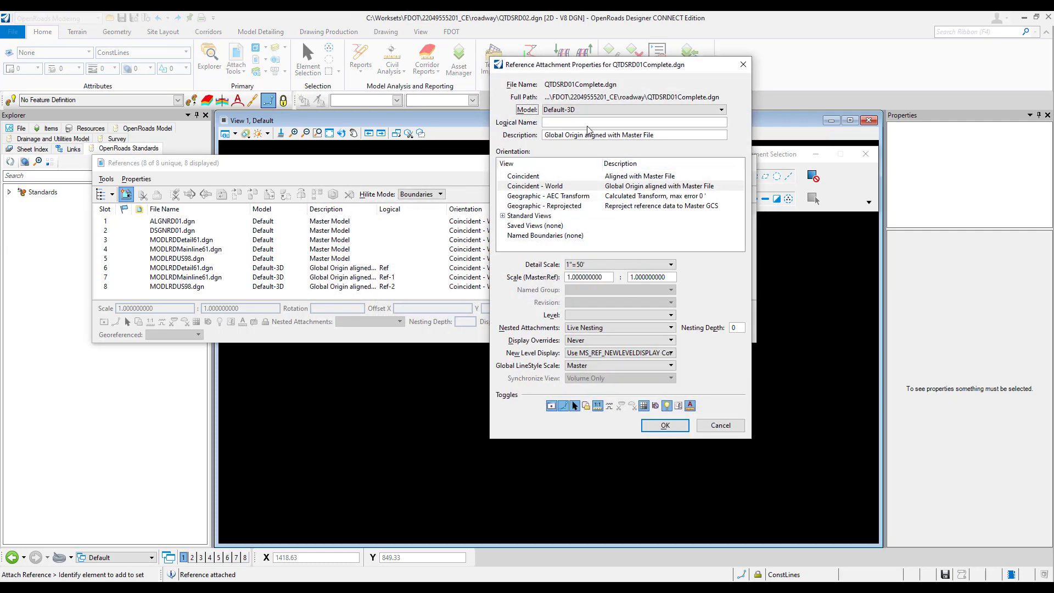
left_click(606, 112)
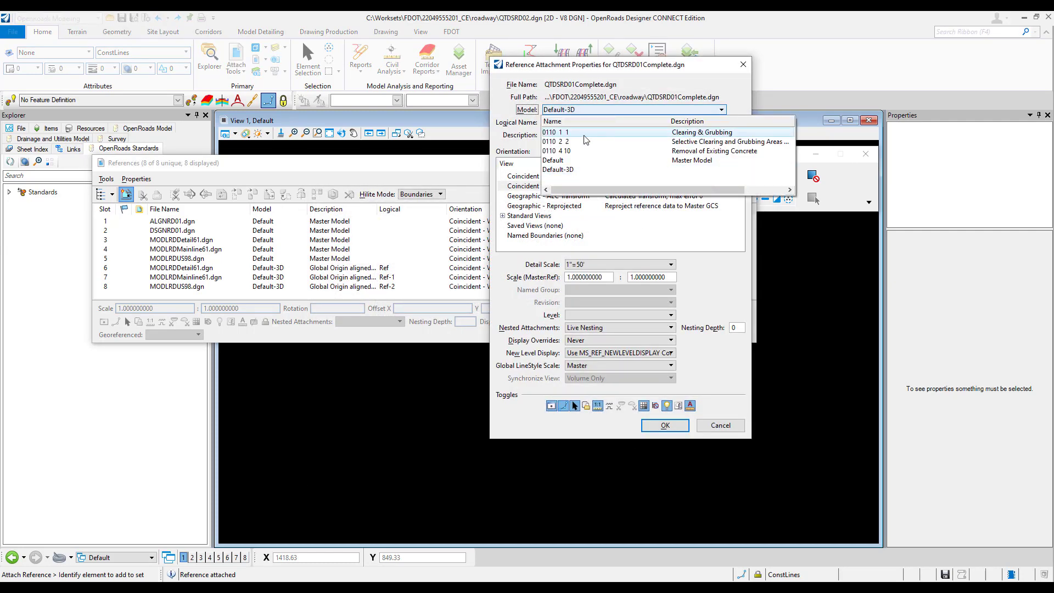
left_click(597, 134)
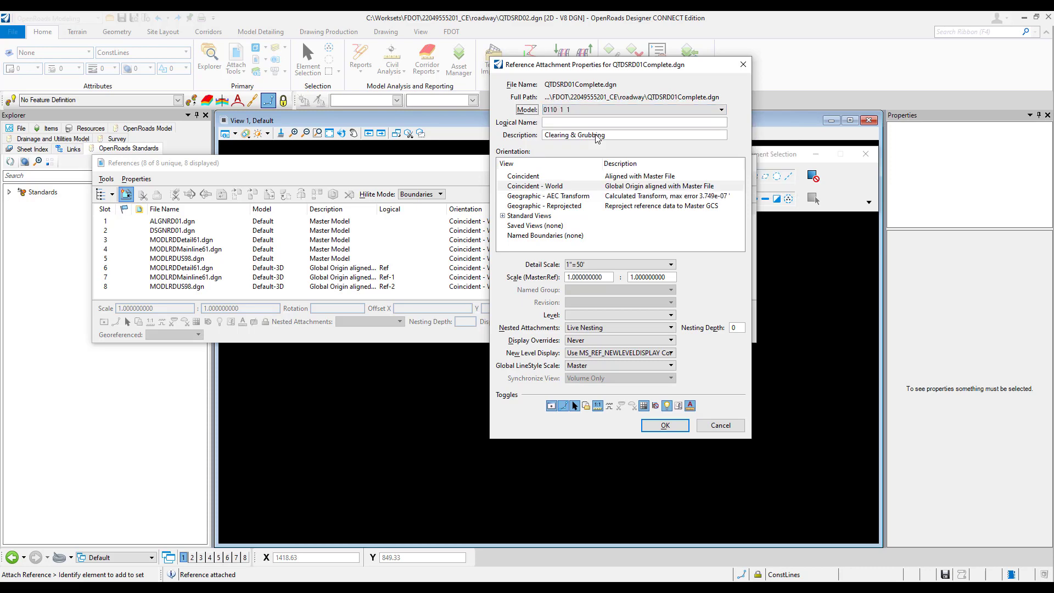
left_click(665, 427)
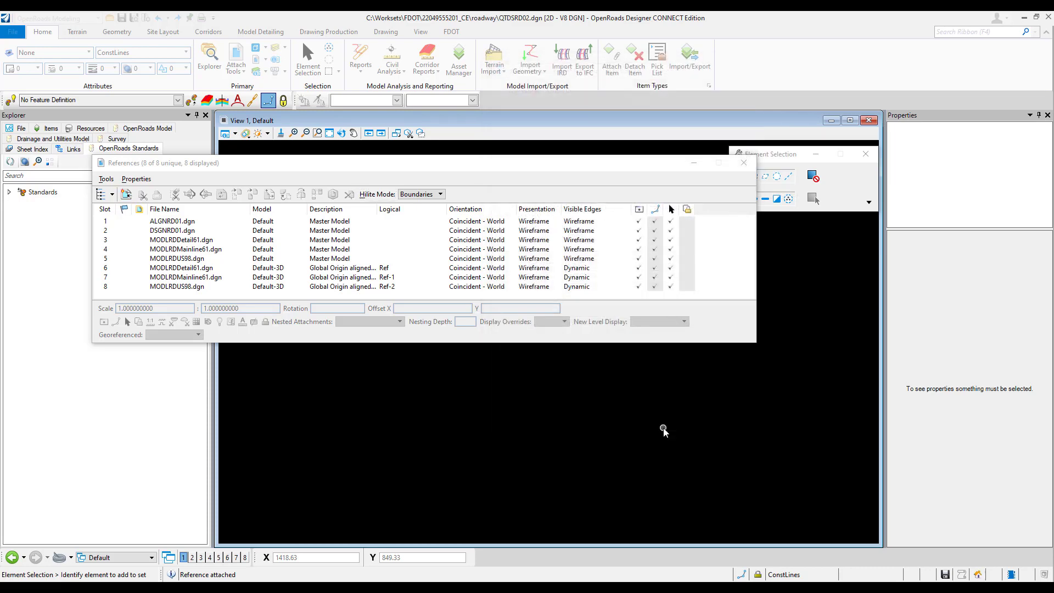
Attach the 0110 2 2 Selective Clearing and Grubbing model of QTDSRD01Complete.dgn as a Coincident - World reference
left_click(126, 195)
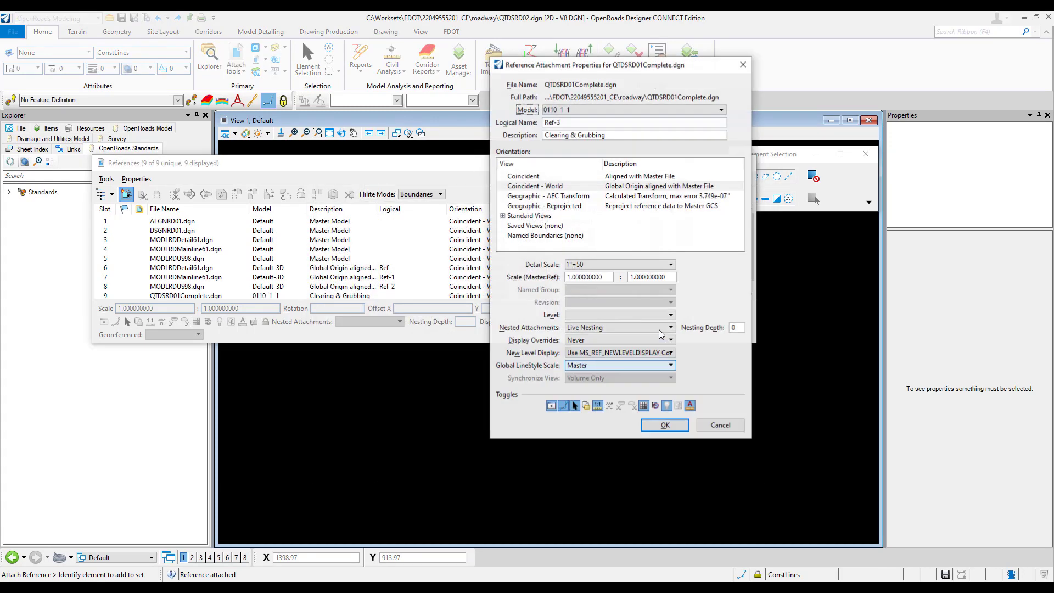
left_click(577, 109)
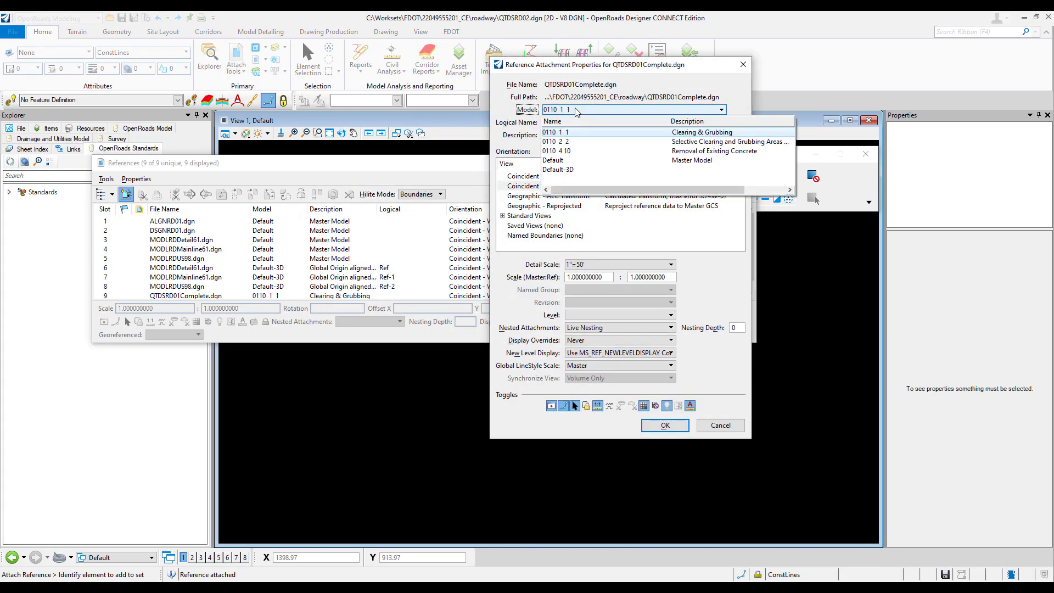
left_click(568, 142)
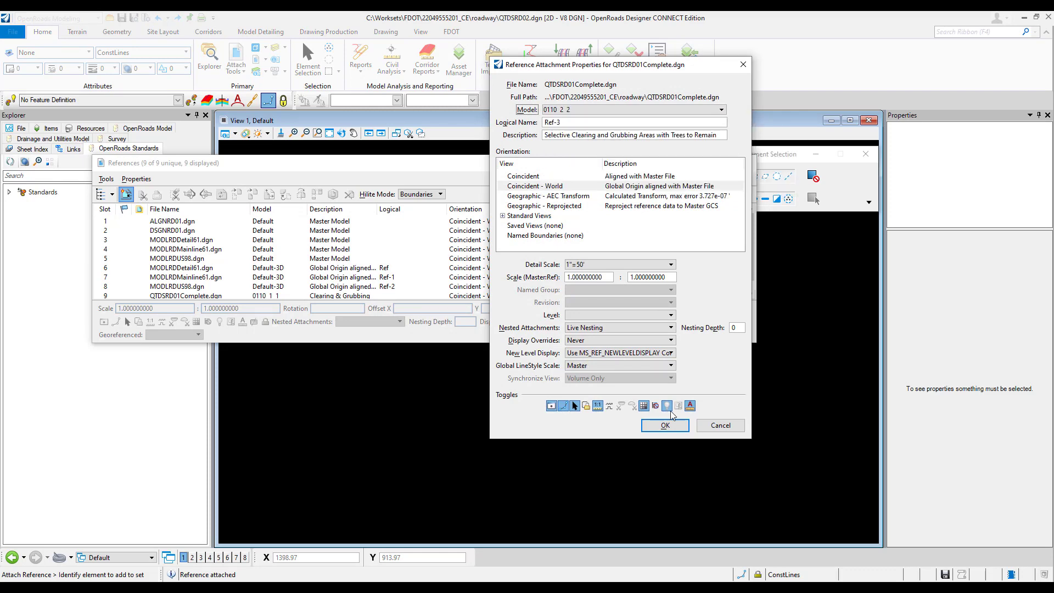
left_click(665, 425)
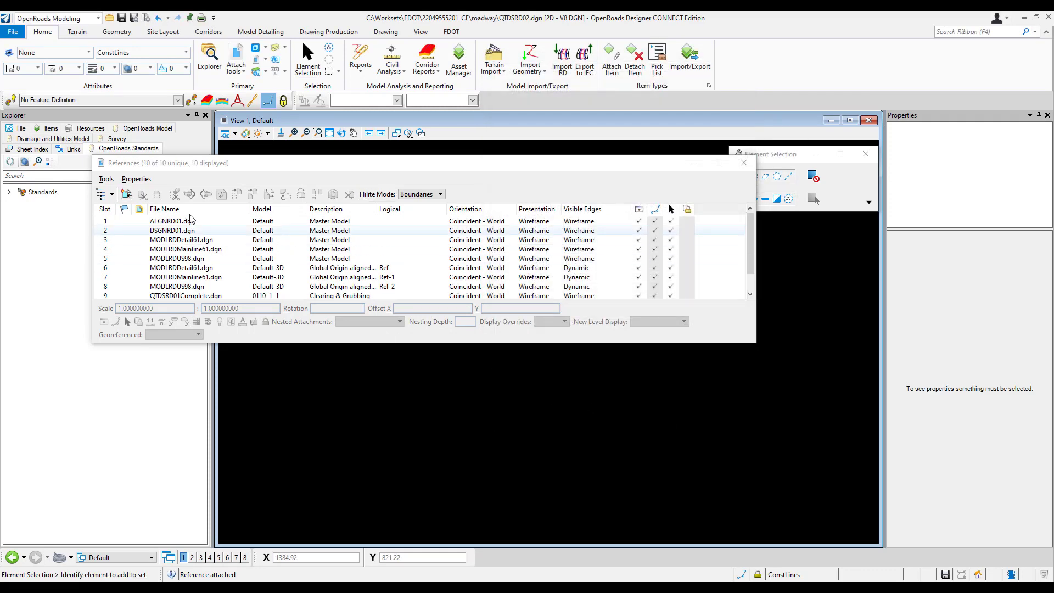
Attach the 0110 4 10 Removal of Existing Concrete model of QTDSRD01Complete.dgn as a Coincident - World reference and enlarge the reference list
left_click(126, 194)
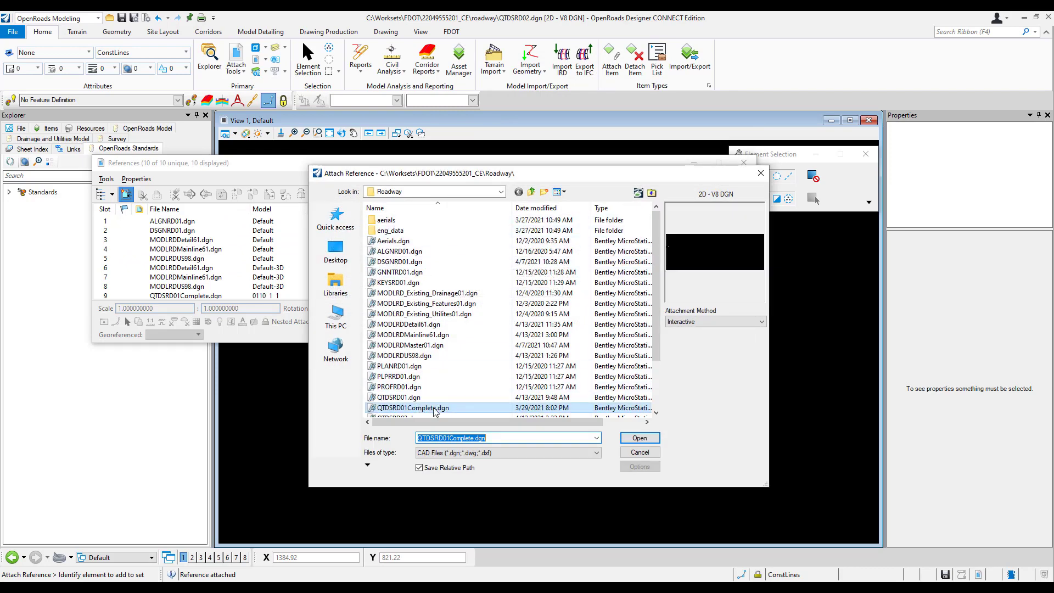
left_click(639, 439)
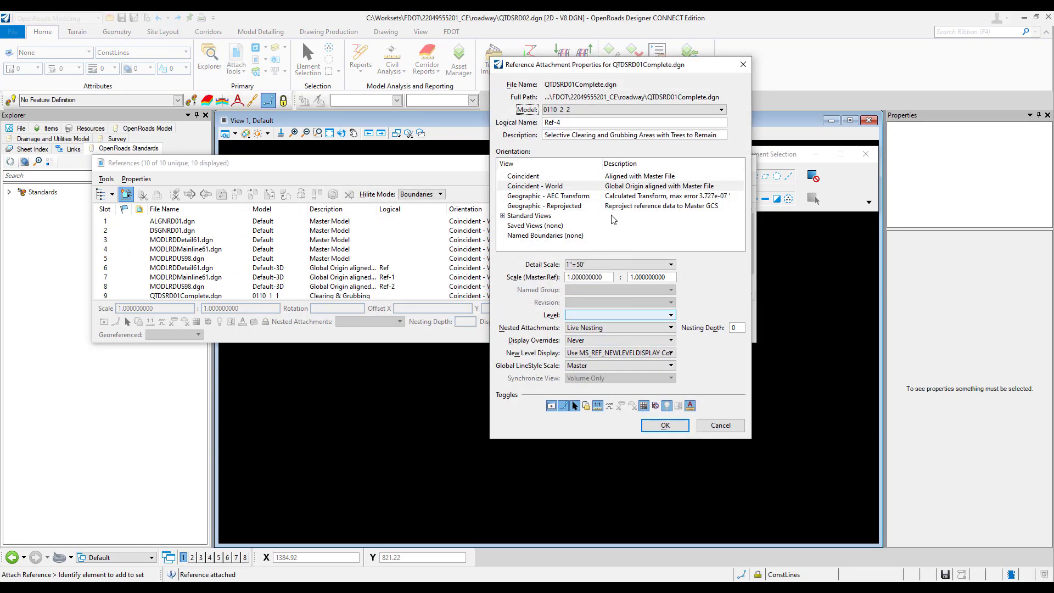
left_click(606, 110)
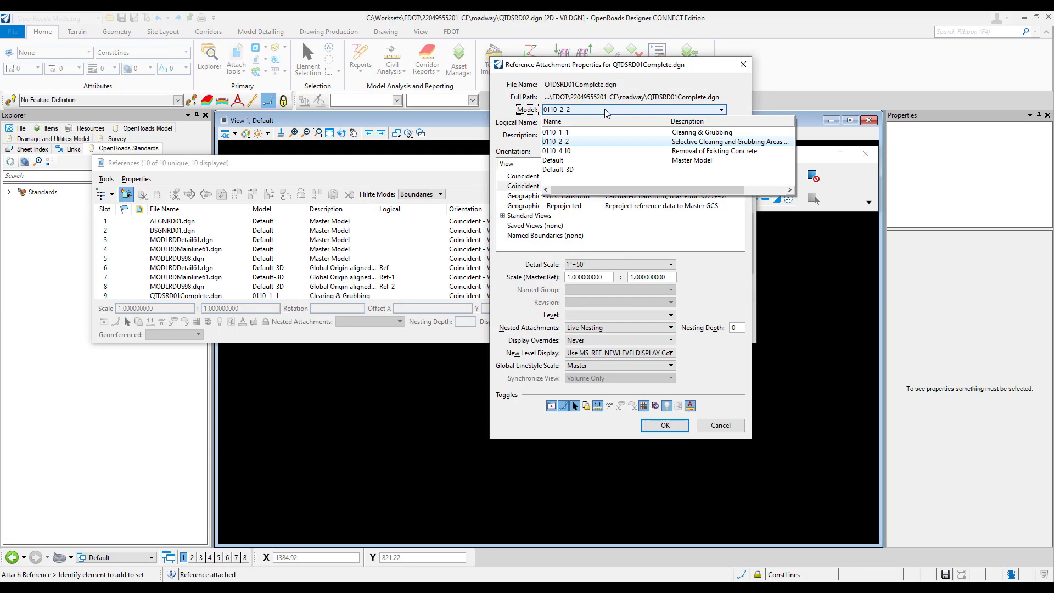
left_click(574, 151)
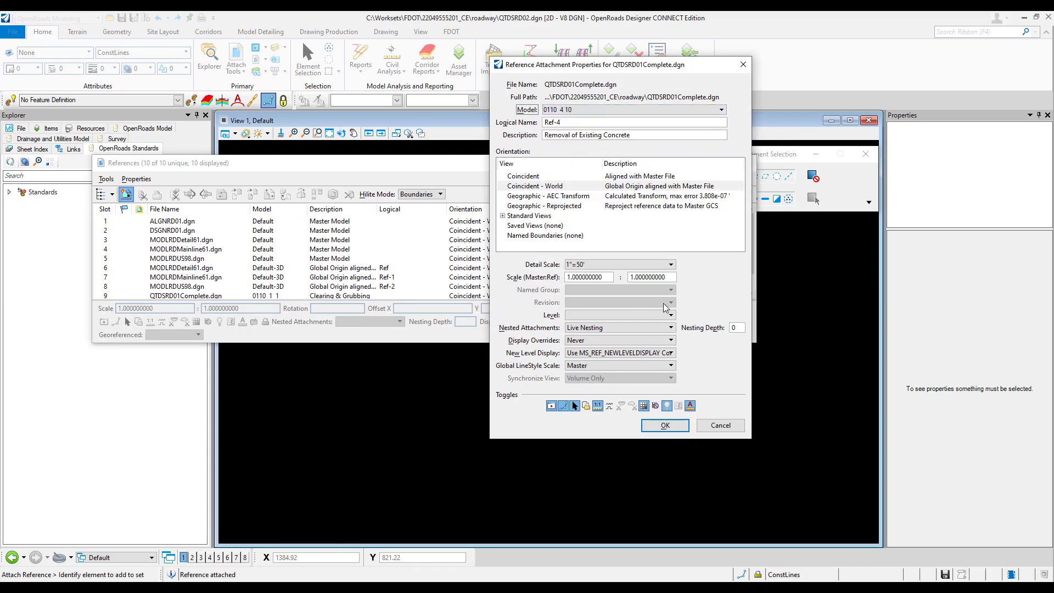
left_click(664, 426)
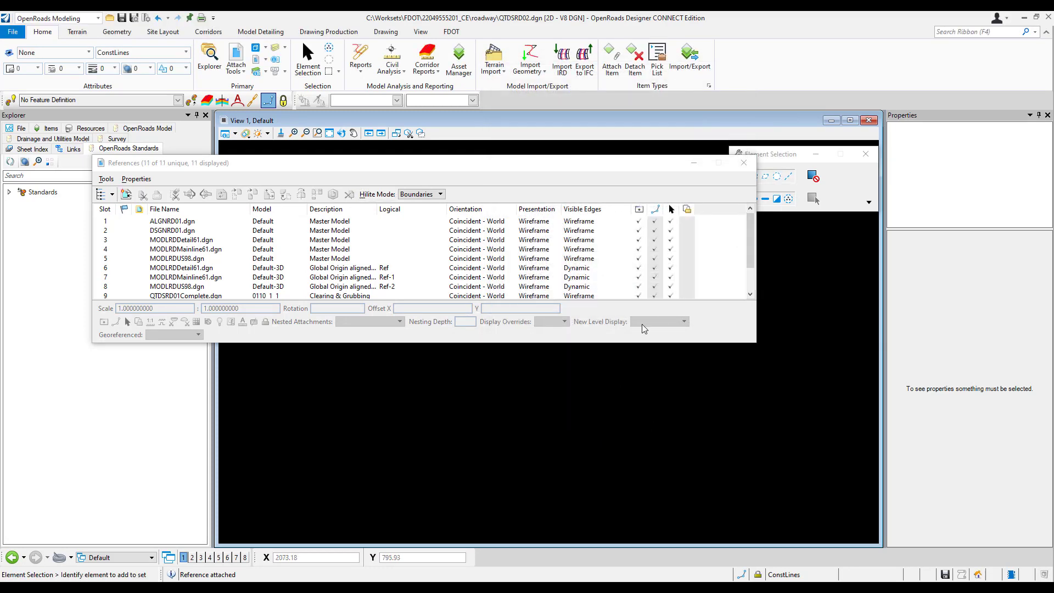
left_click_drag(721, 345, 721, 419)
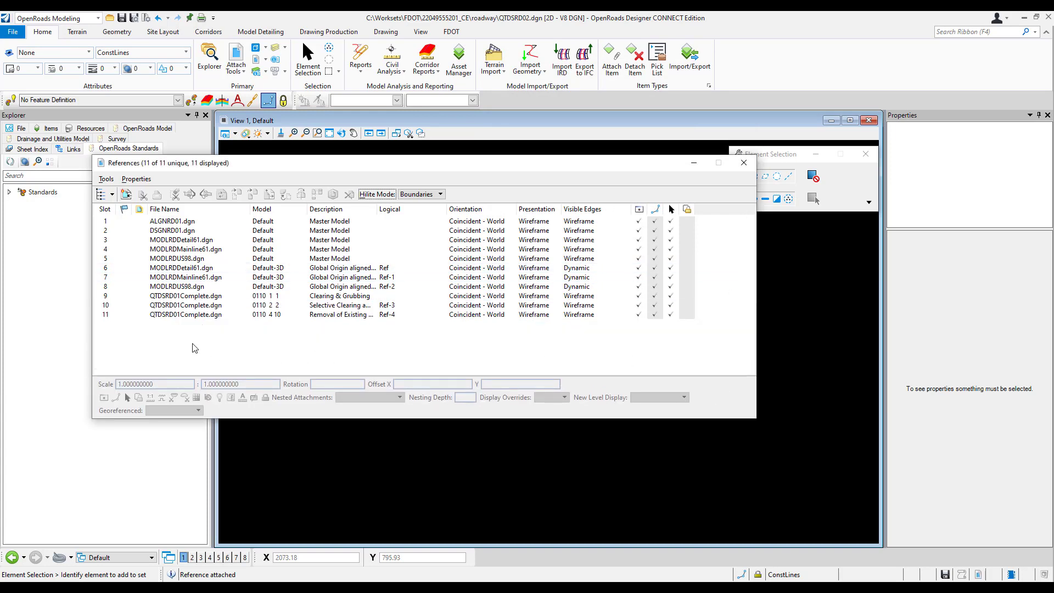
Attach the Default model of GDTMRD01.dgn from the Survey folder as a Coincident - World reference and close the reference list
left_click(127, 194)
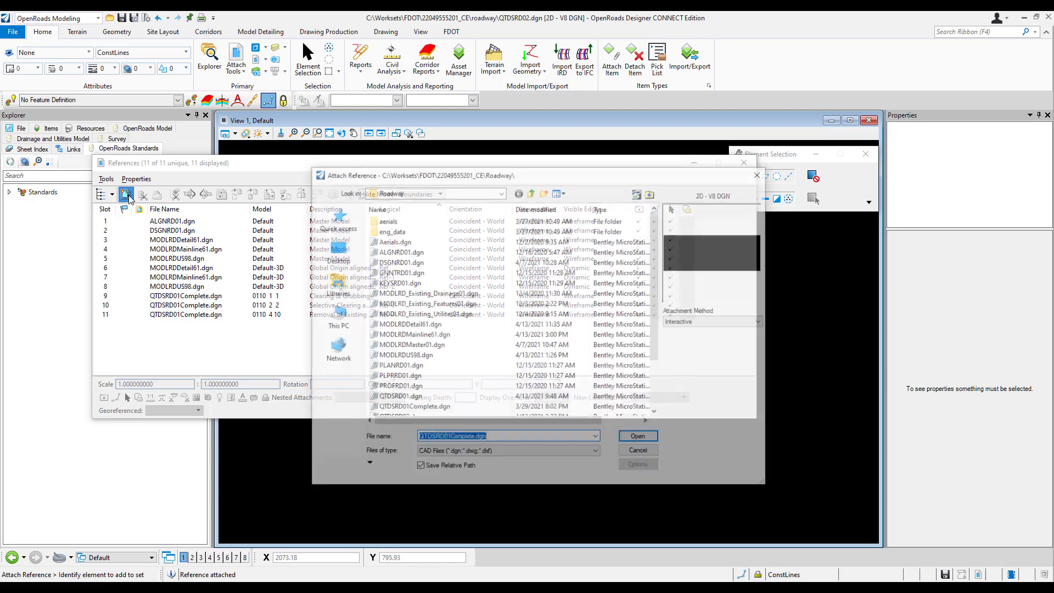
left_click(531, 192)
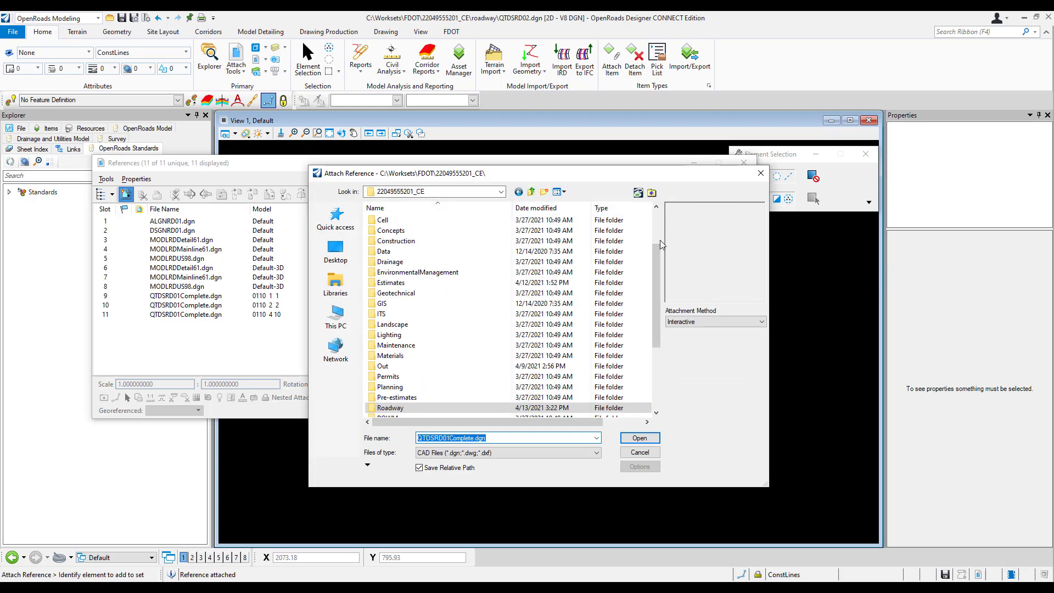
left_click_drag(661, 258, 659, 335)
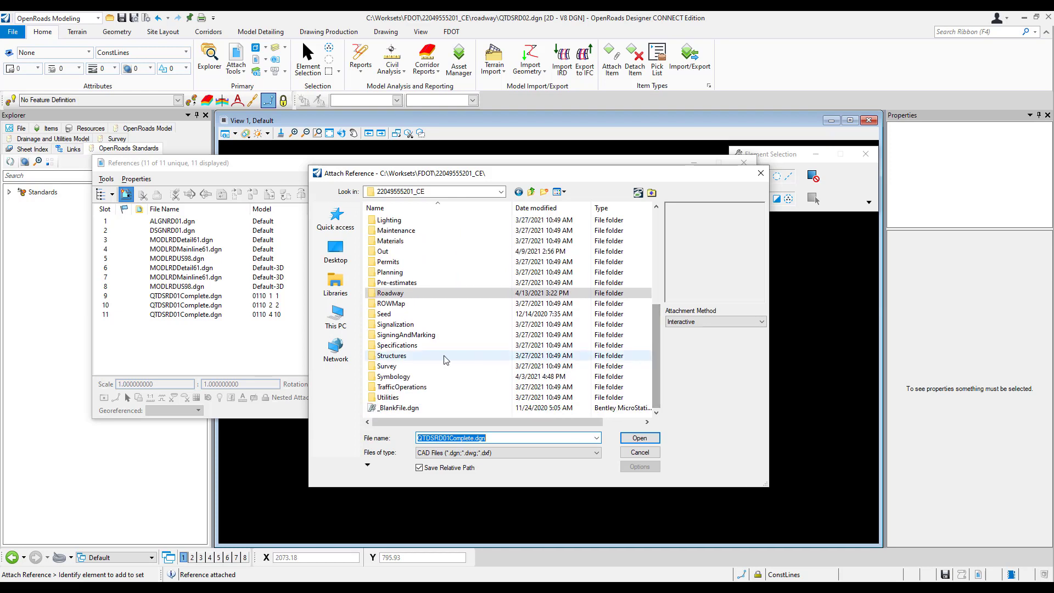
left_click(402, 366)
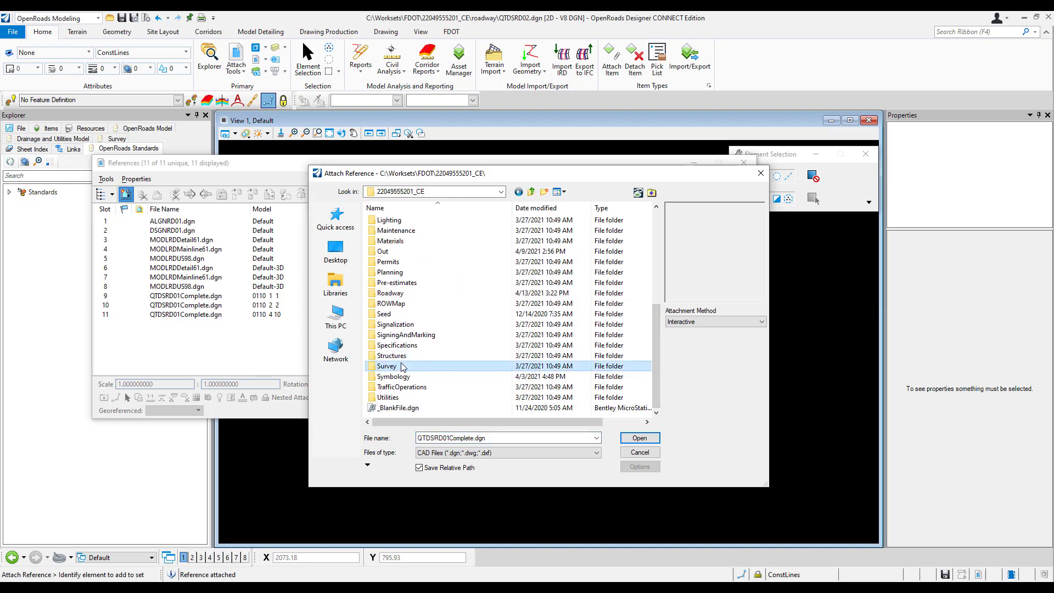
left_click(639, 437)
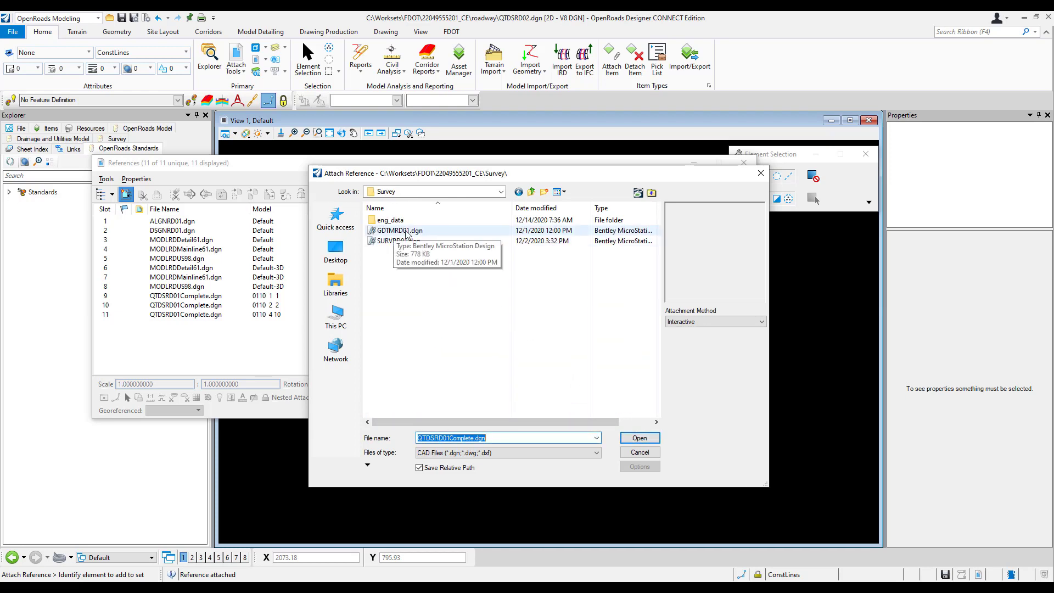
left_click(401, 231)
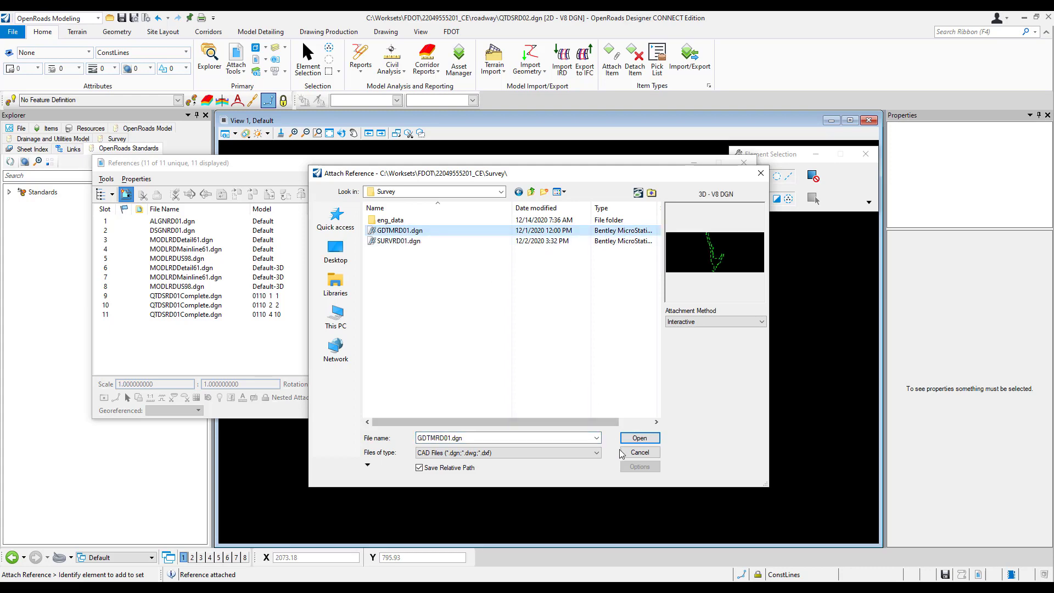
left_click(641, 439)
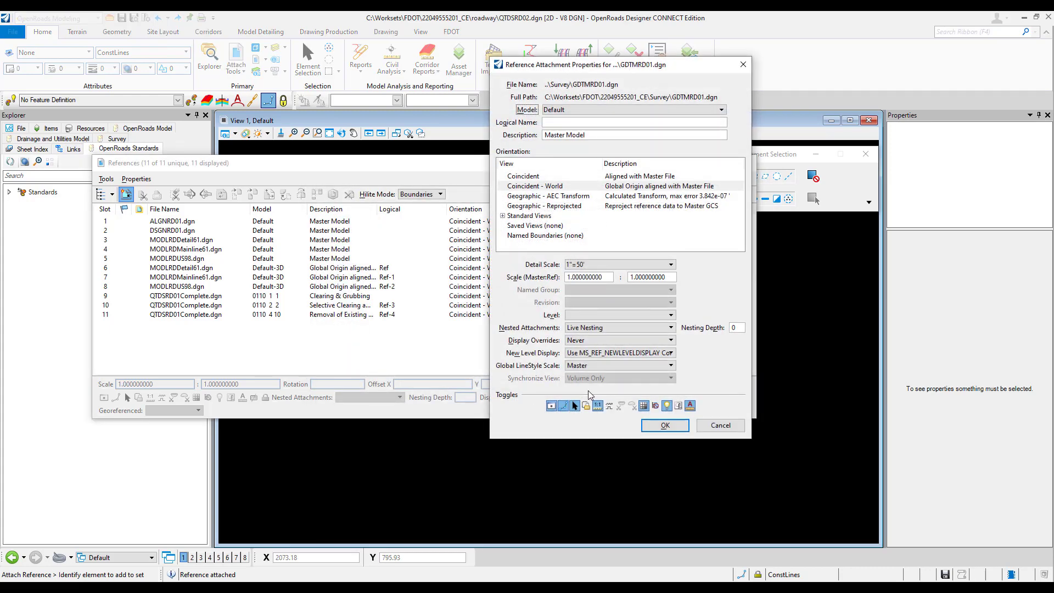
left_click(664, 426)
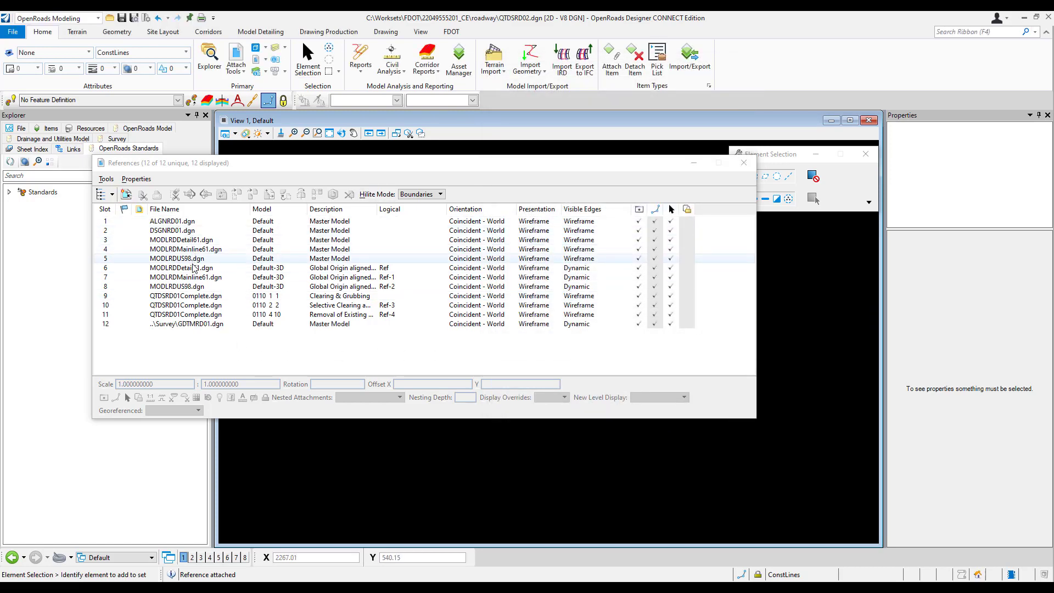
left_click(743, 163)
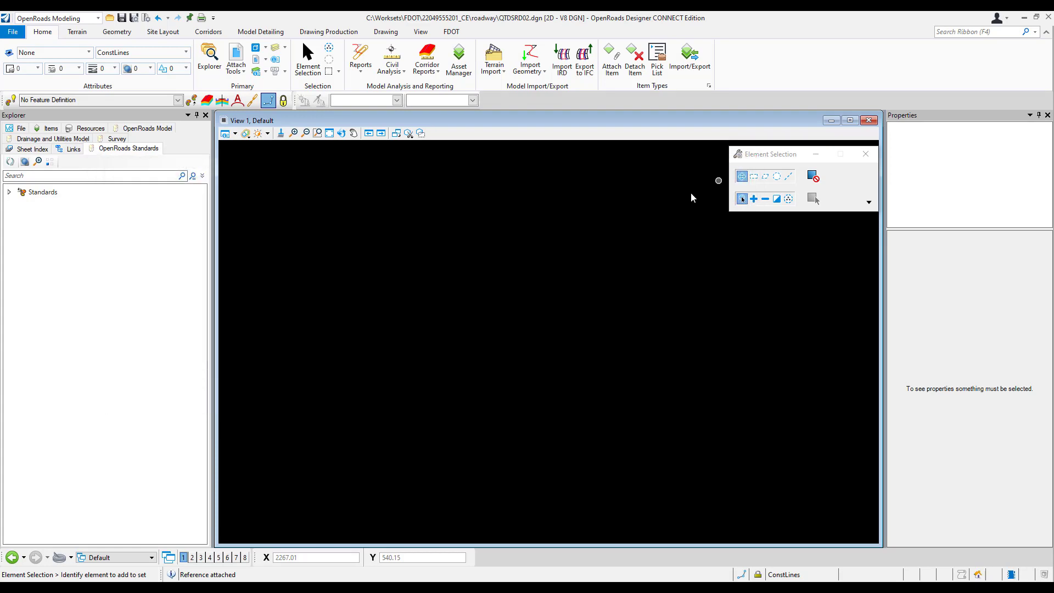
Set the Existing Ground terrain model from the GDTMRD01.dgn reference as the active terrain model
left_click(329, 133)
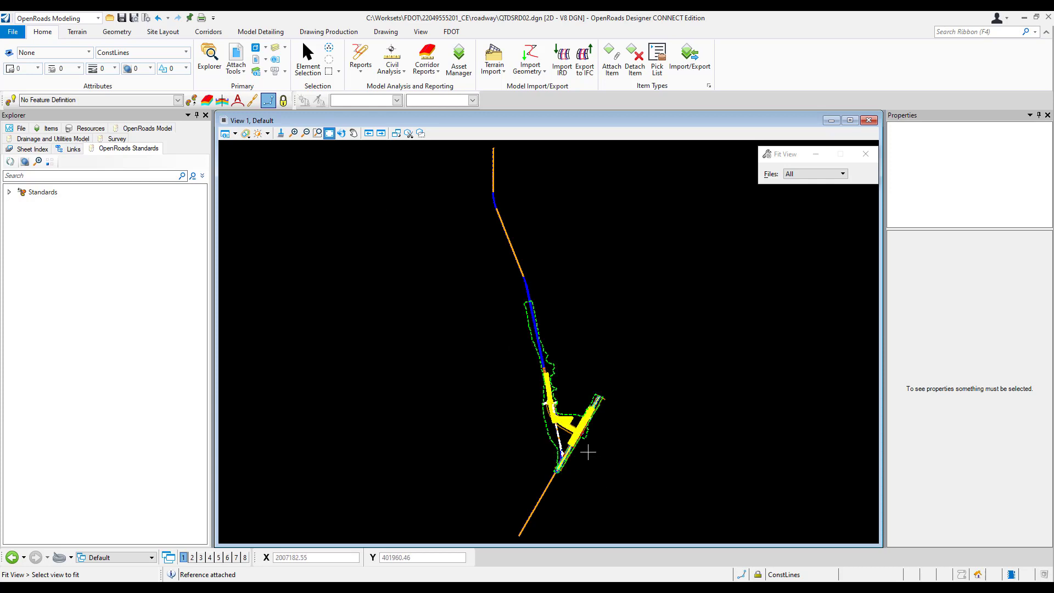
scroll(583, 435, "up", 4)
scroll(554, 353, "up", 2)
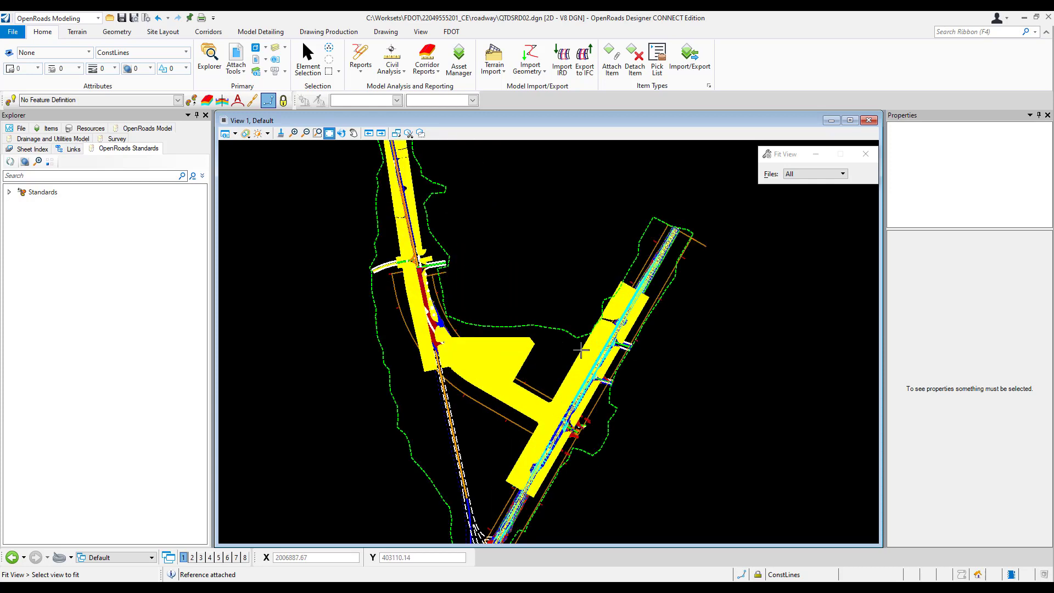
key("Escape")
scroll(554, 332, "up", 2)
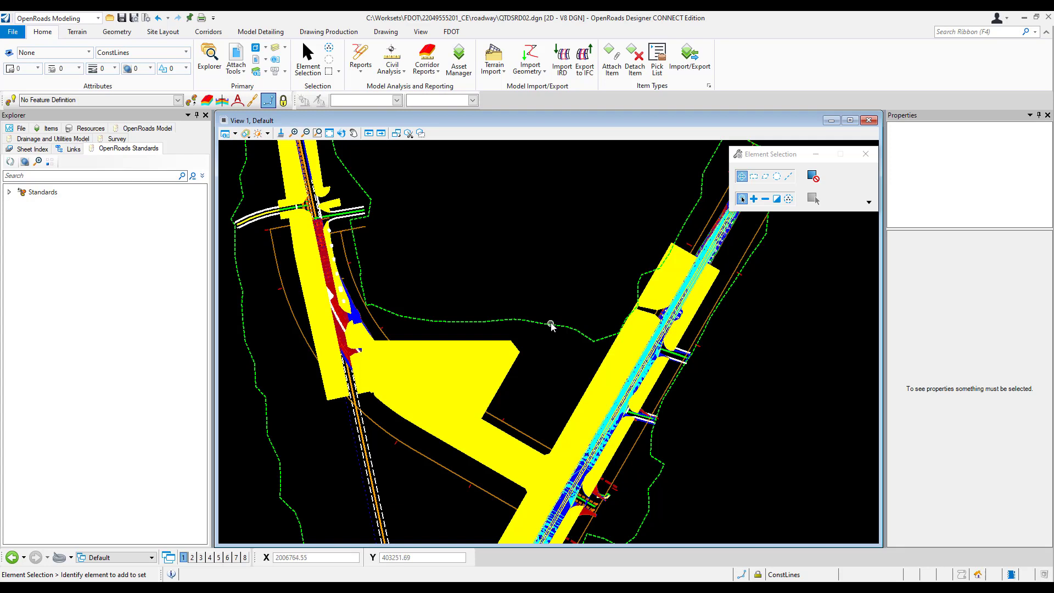
mouse_move(551, 324)
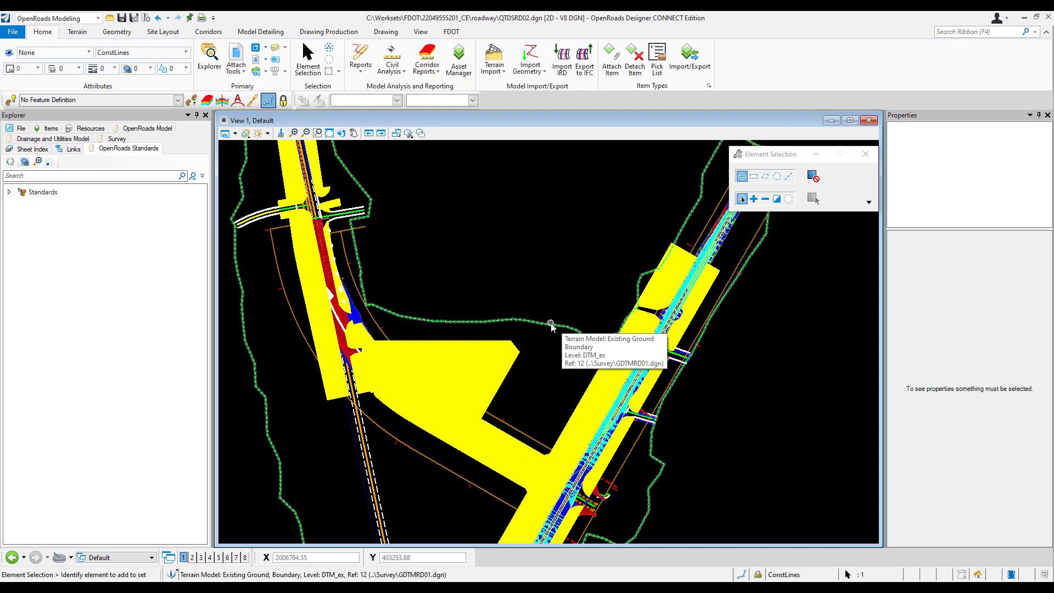
right_click(551, 325)
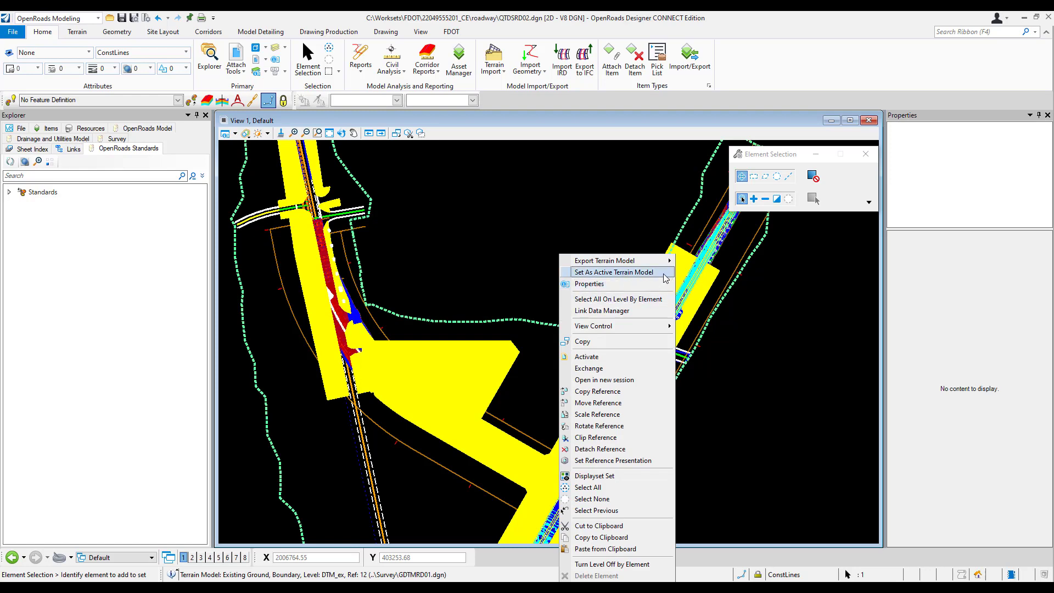
left_click(639, 273)
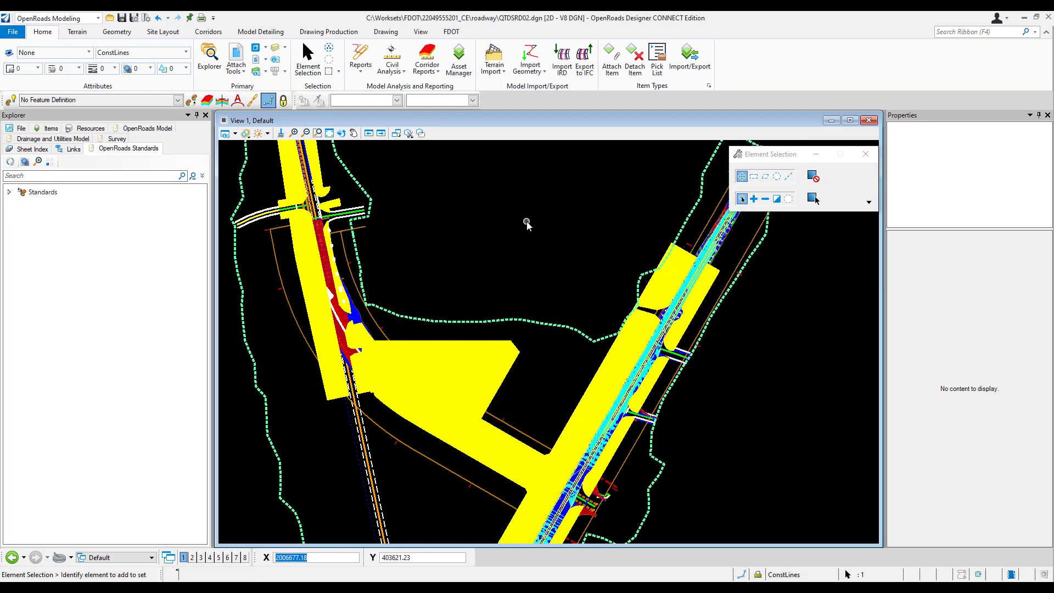
Switch the display to the 2 Views Plan/3D arrangement
right_click(530, 224)
mouse_move(577, 261)
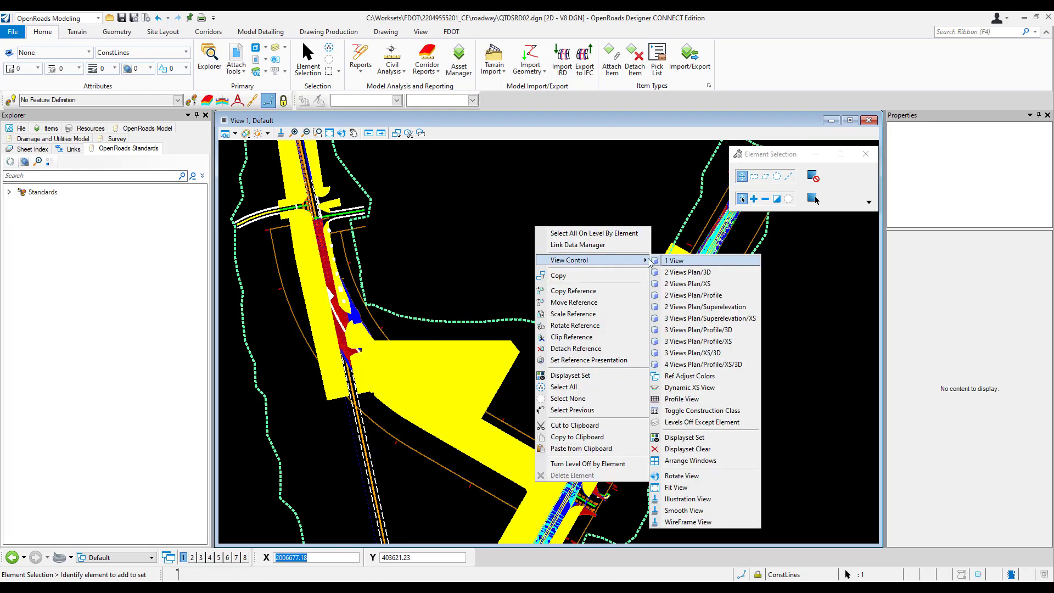
left_click(688, 273)
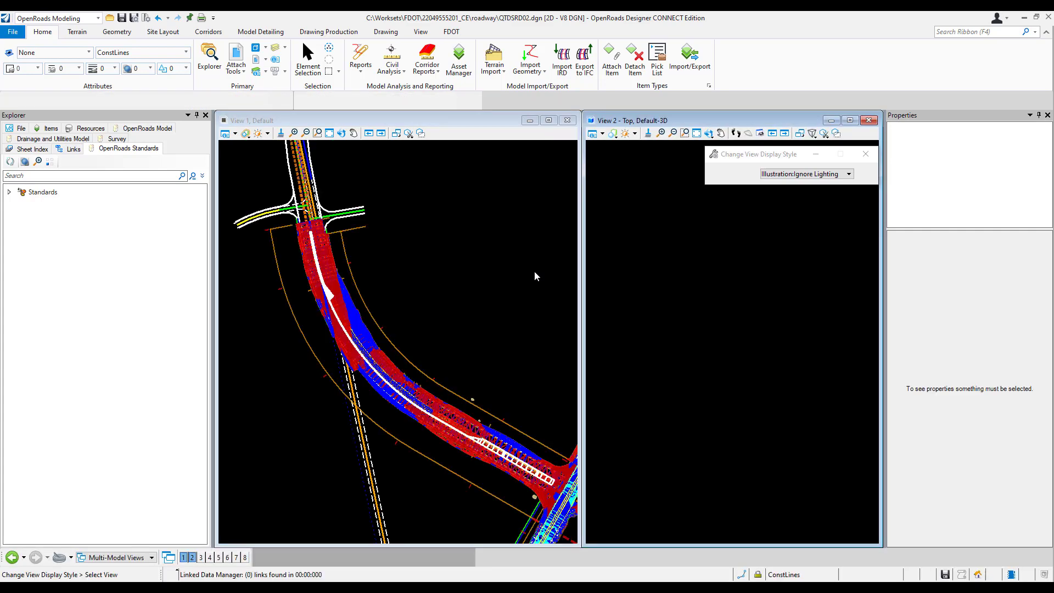
Frame the roadway and terrain boundary in the plan and 3D views and save the file settings
left_click(353, 133)
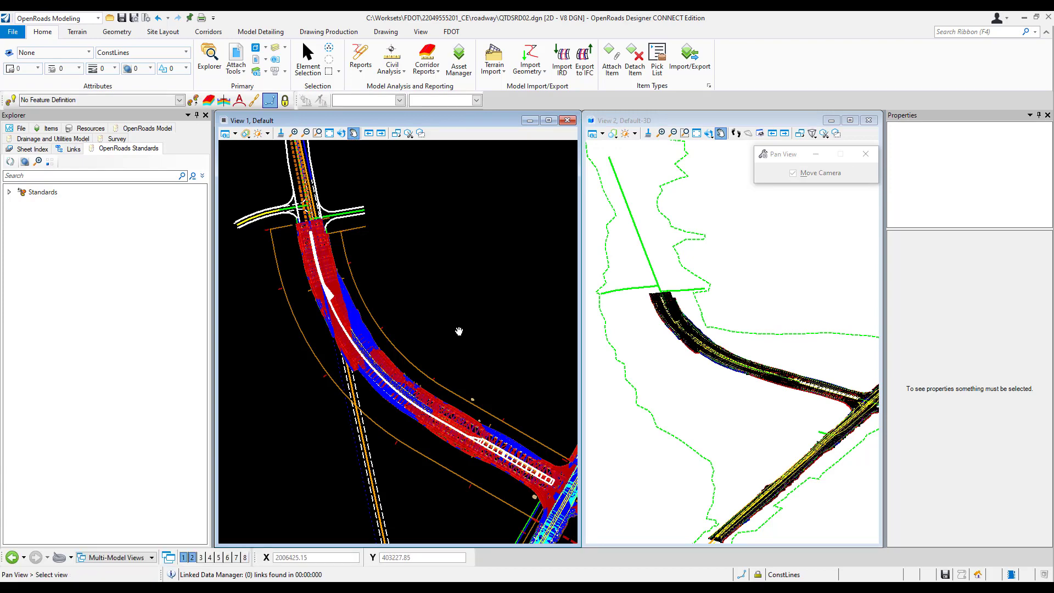
left_click_drag(466, 336, 418, 275)
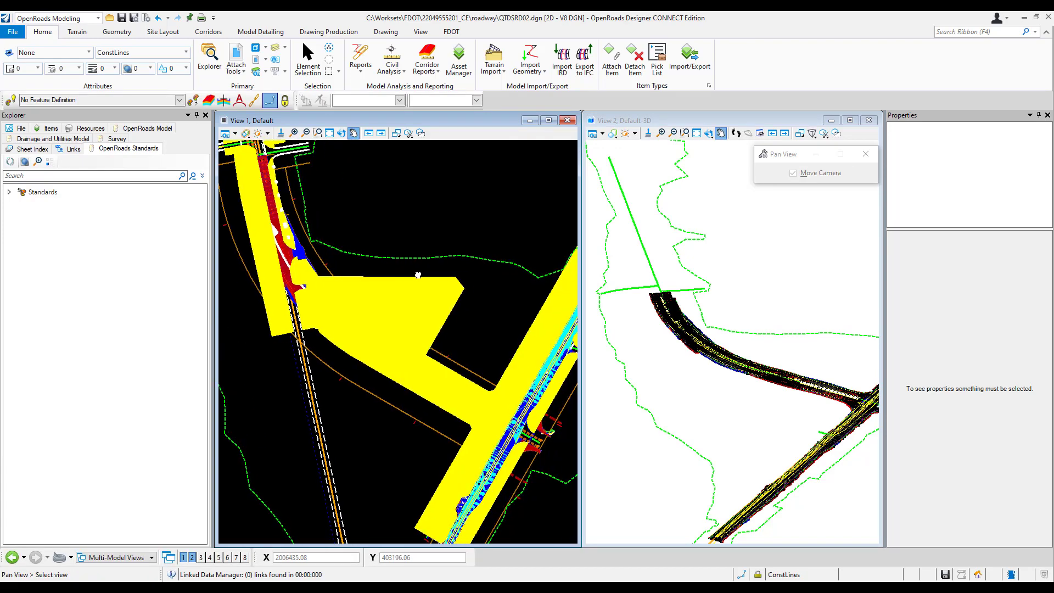
left_click(305, 133)
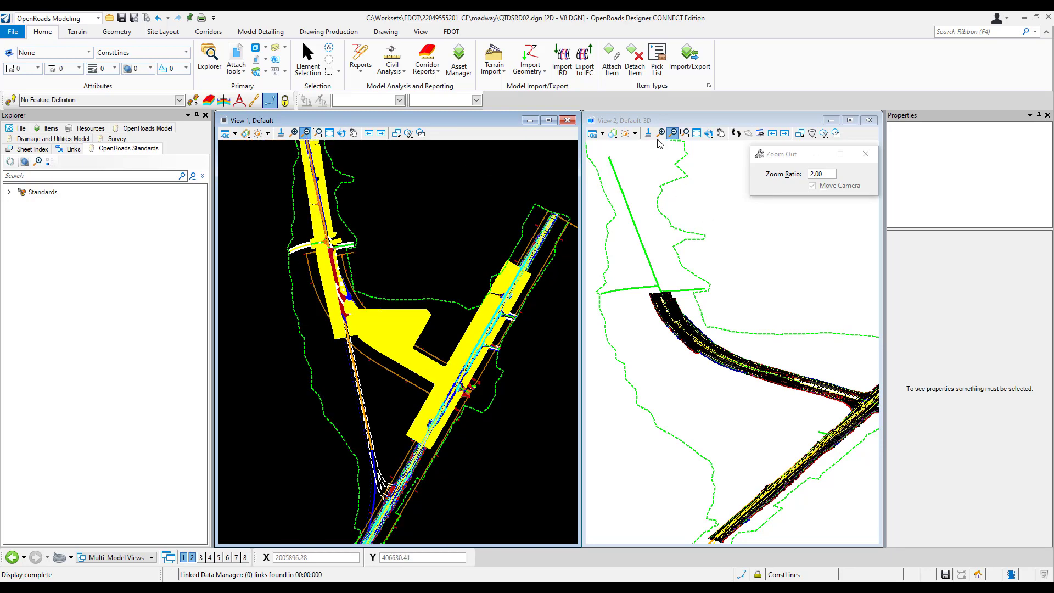
scroll(709, 234, "down", 2)
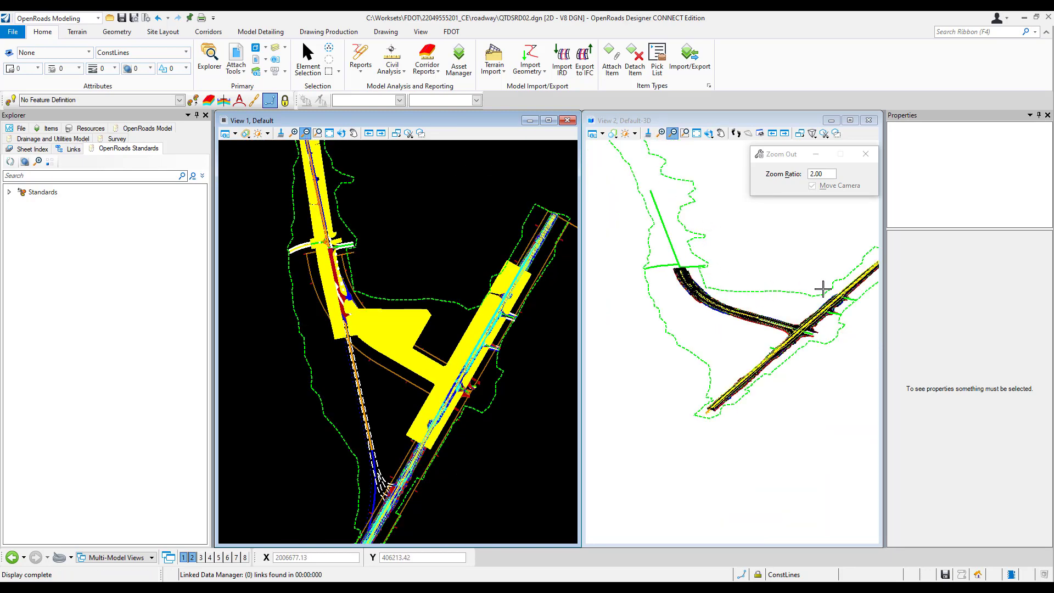
scroll(826, 289, "up", 2)
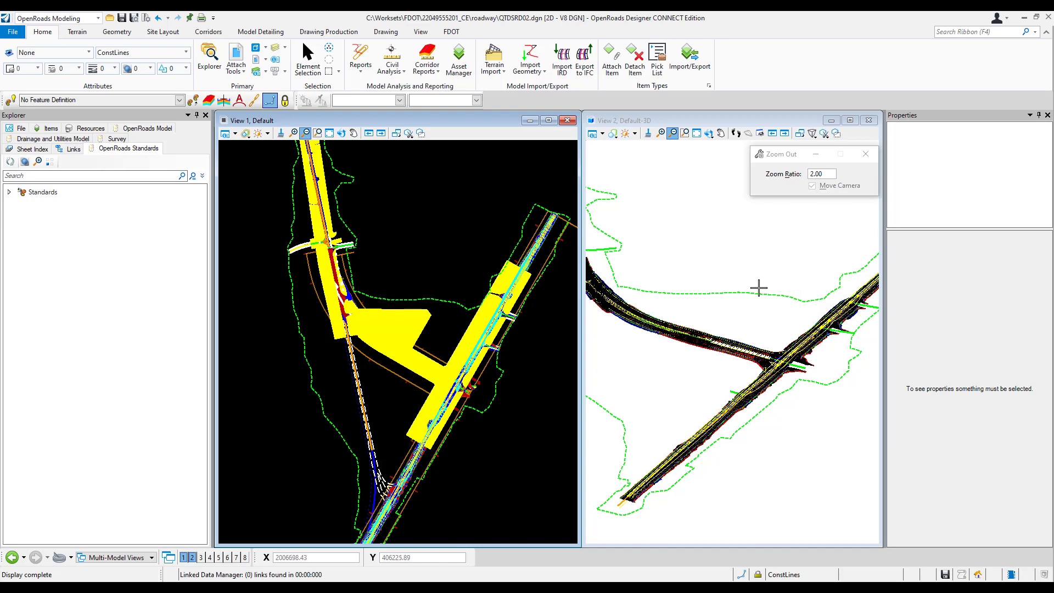
key("Escape")
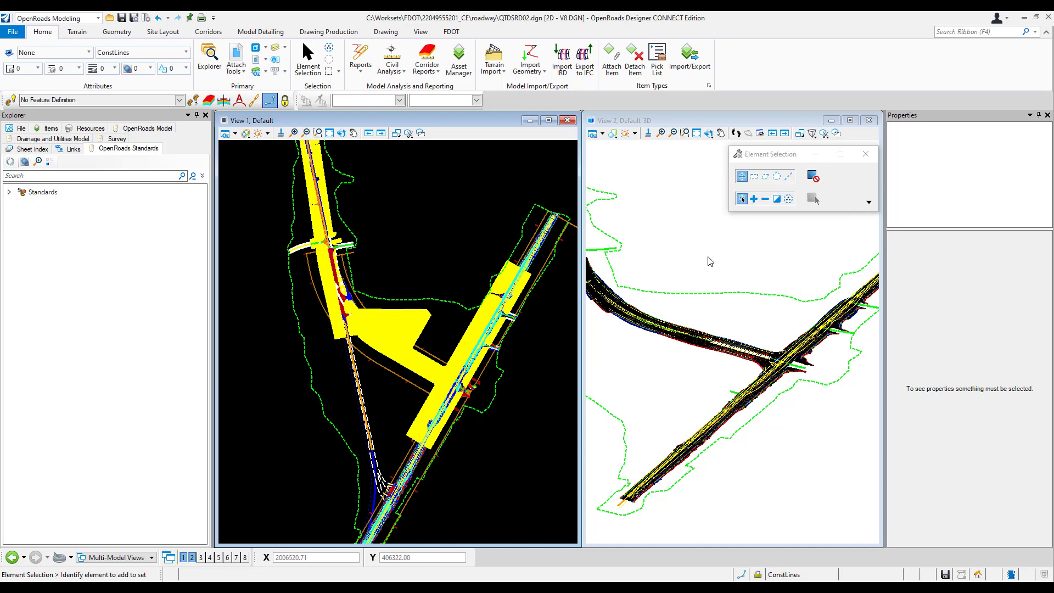
left_click(134, 21)
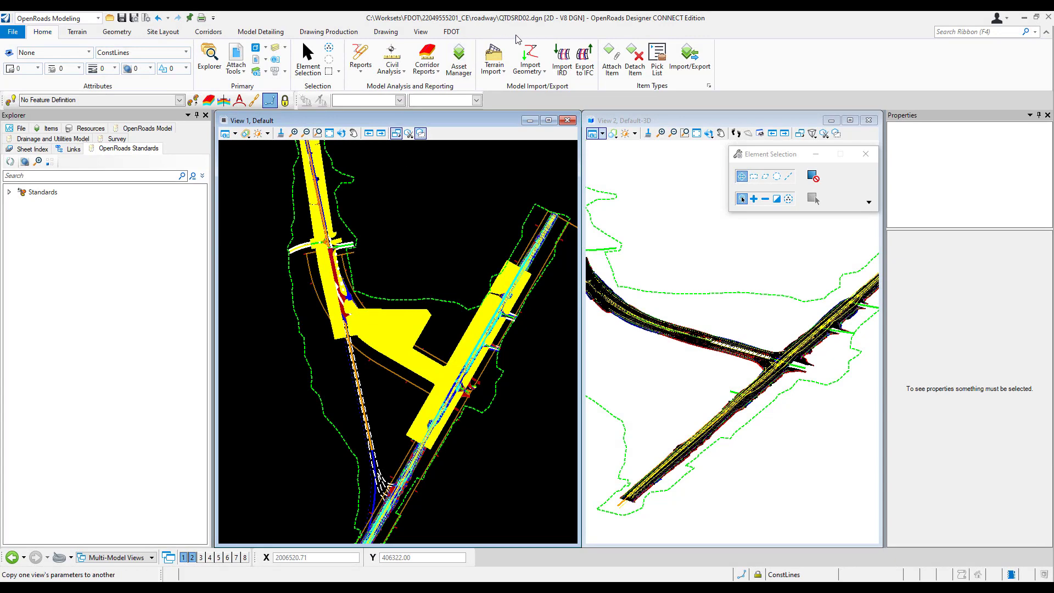
Open the Quantity Takeoff Manager and examine the alignments available for the takeoff
left_click(450, 33)
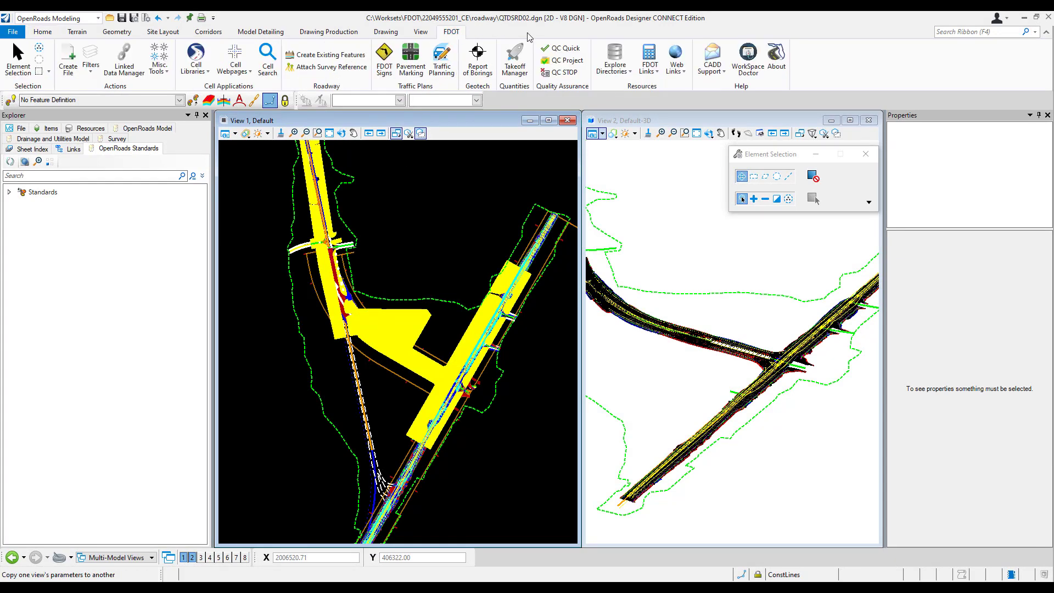
left_click(516, 61)
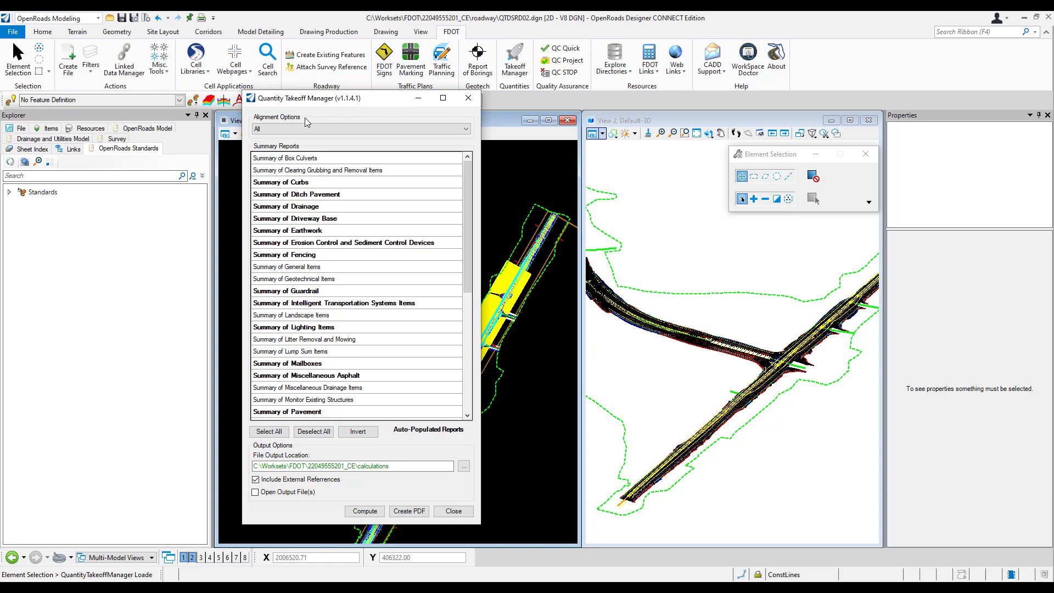
left_click(466, 129)
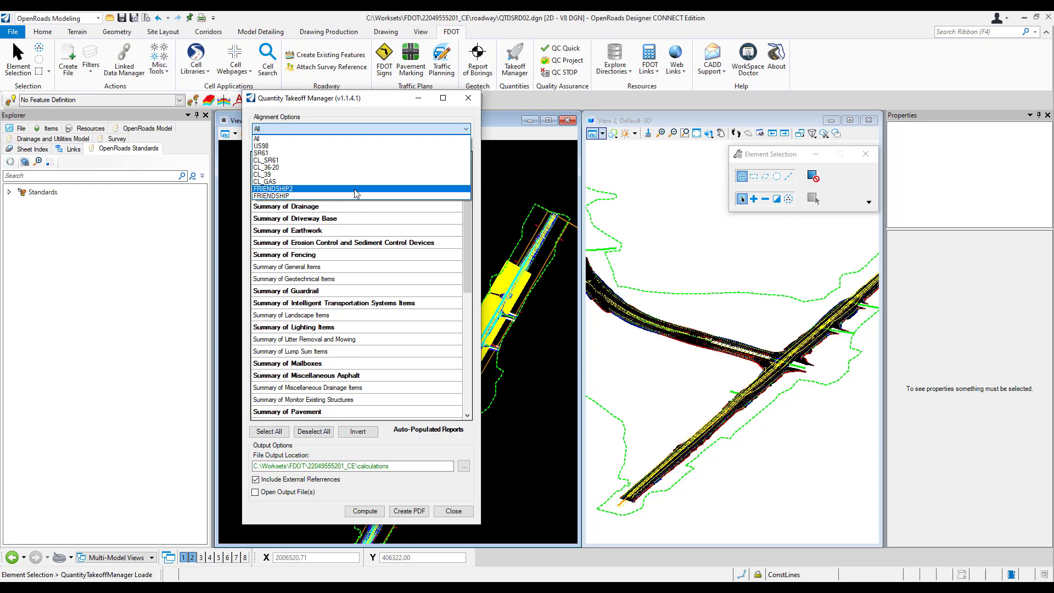
left_click(360, 130)
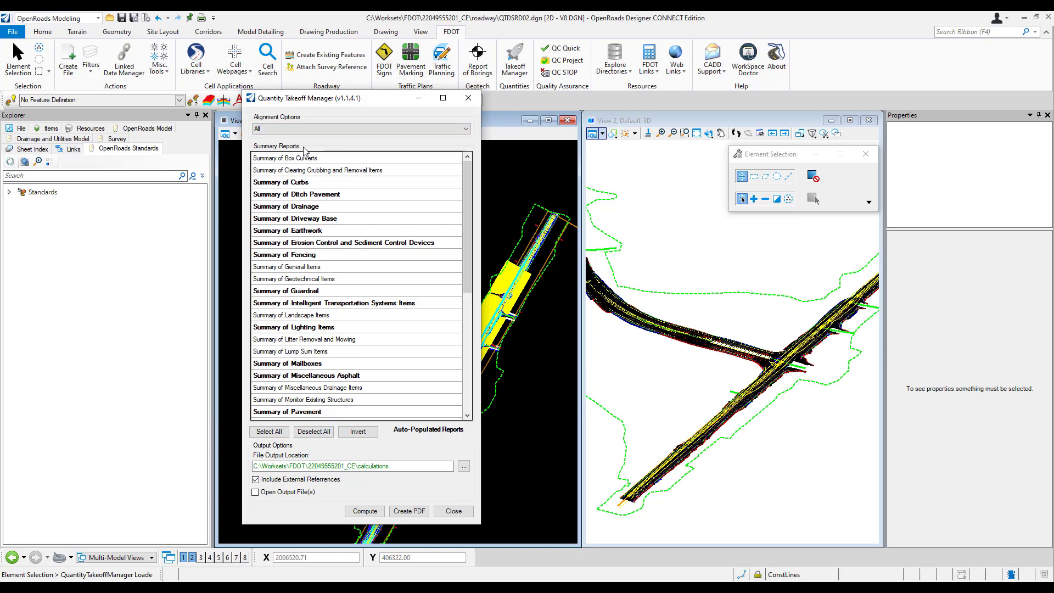
Try selecting all summary reports, clear the selection and close the Quantity Takeoff Manager
mouse_move(465, 172)
left_mouse_down()
mouse_move(467, 298)
mouse_move(463, 163)
left_mouse_up()
left_click(281, 433)
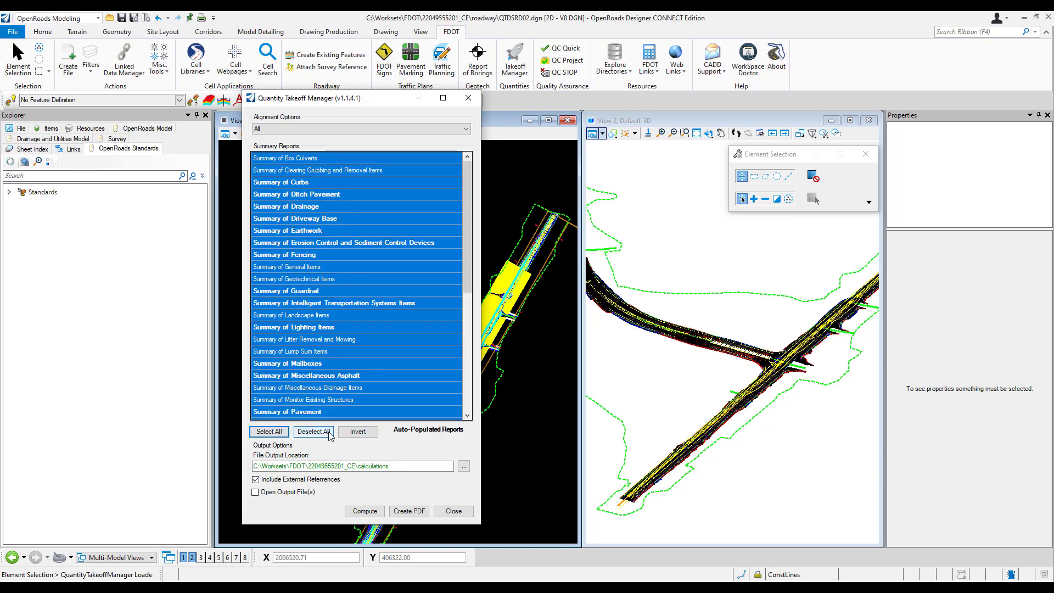
left_click(329, 432)
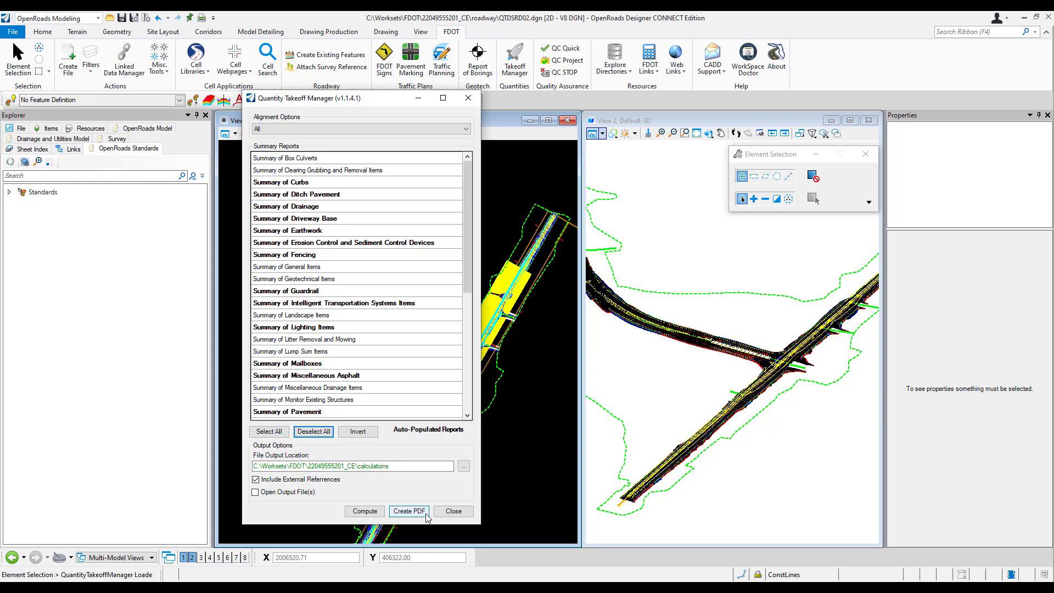
left_click(465, 514)
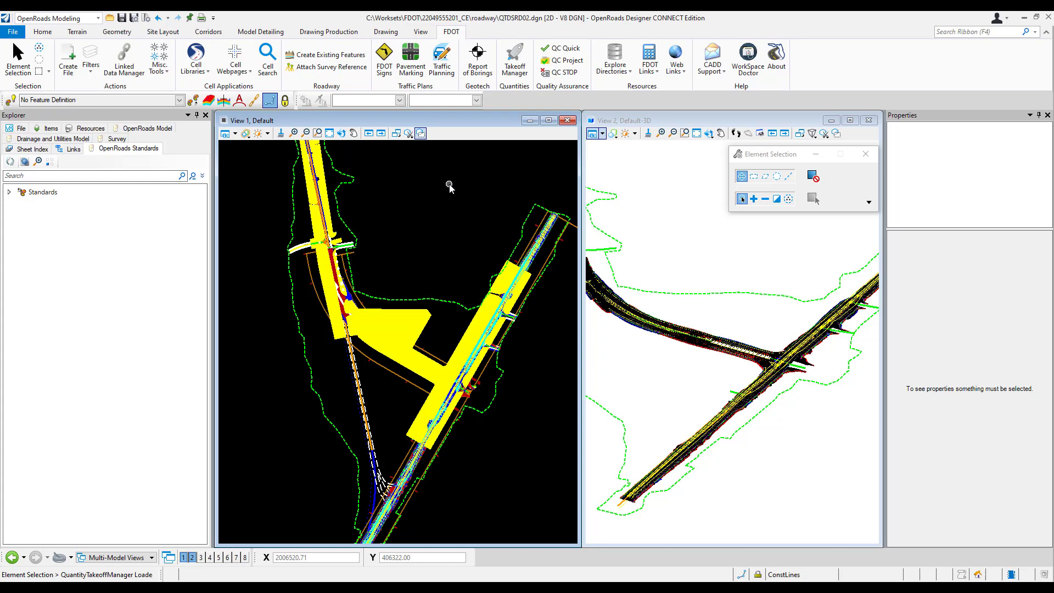
In the Quantity Takeoff Manager, select the Clearing Grubbing and Removal Items and Pavement summary reports for all alignments
left_click(518, 59)
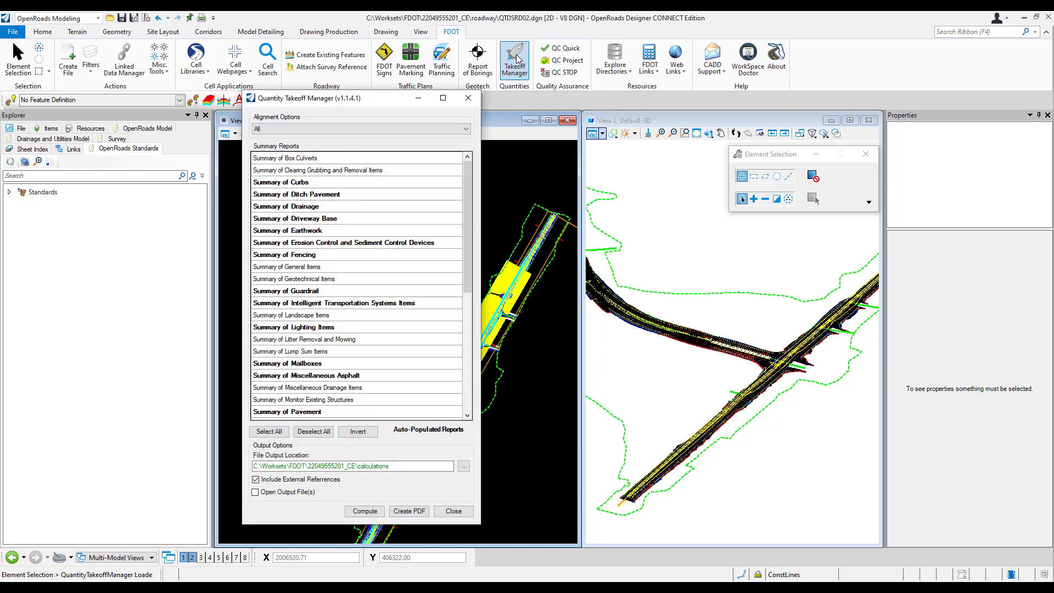
left_click(417, 129)
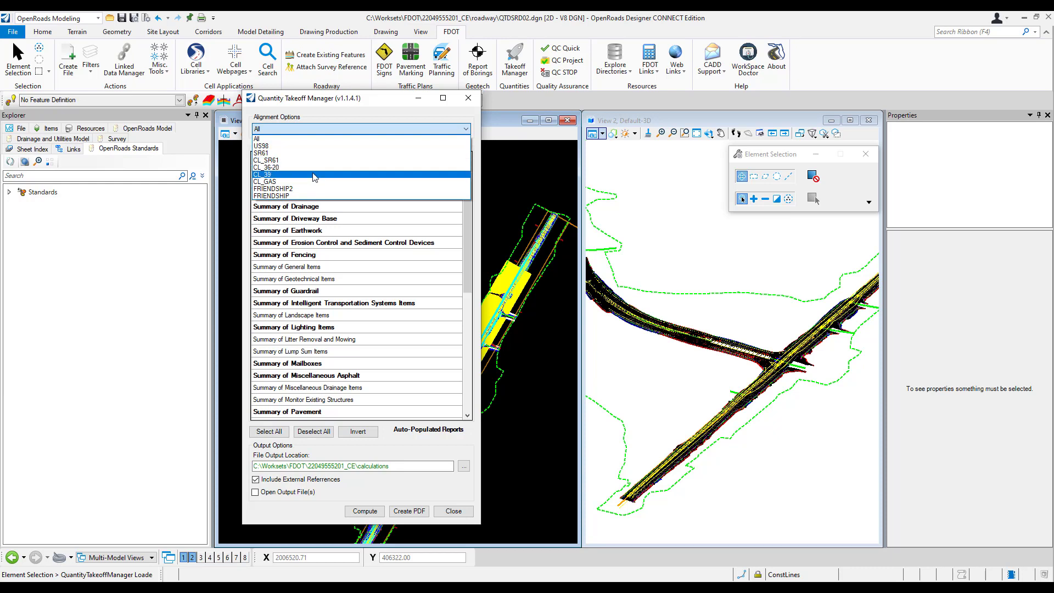
left_click(425, 128)
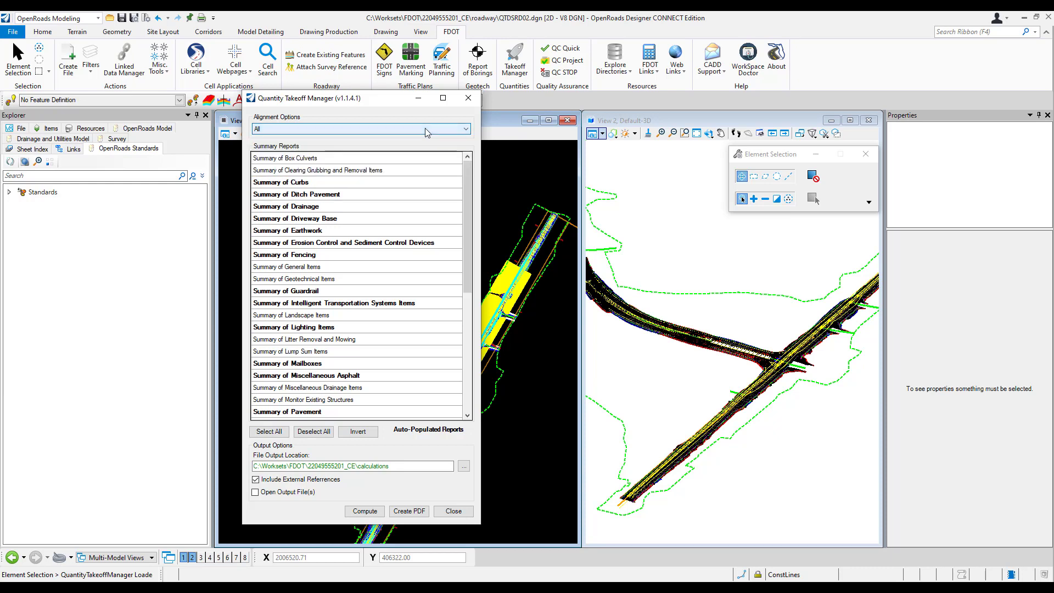
left_click(367, 171)
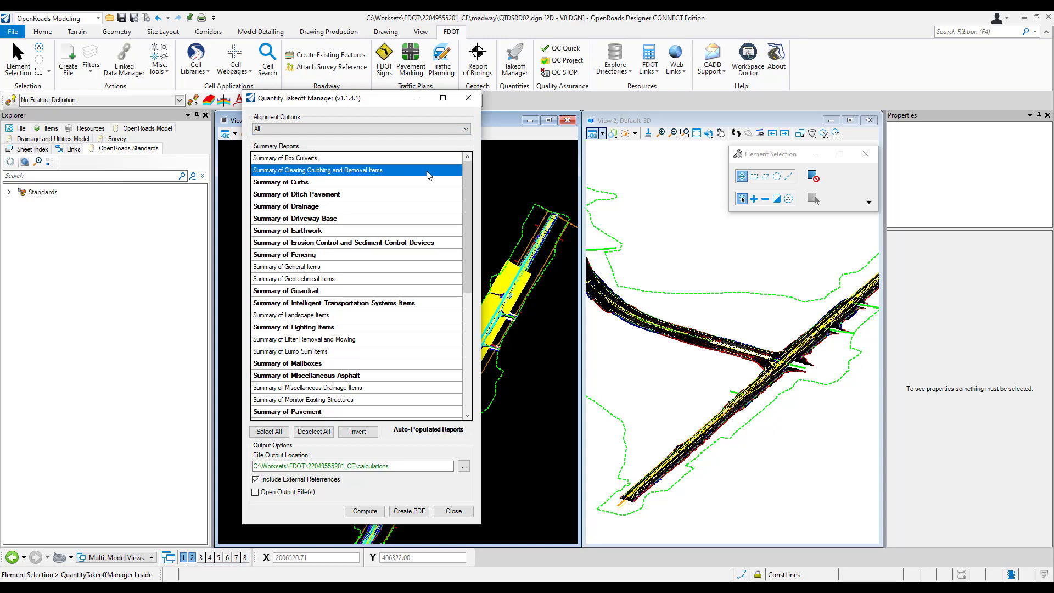
left_click_drag(464, 172, 460, 214)
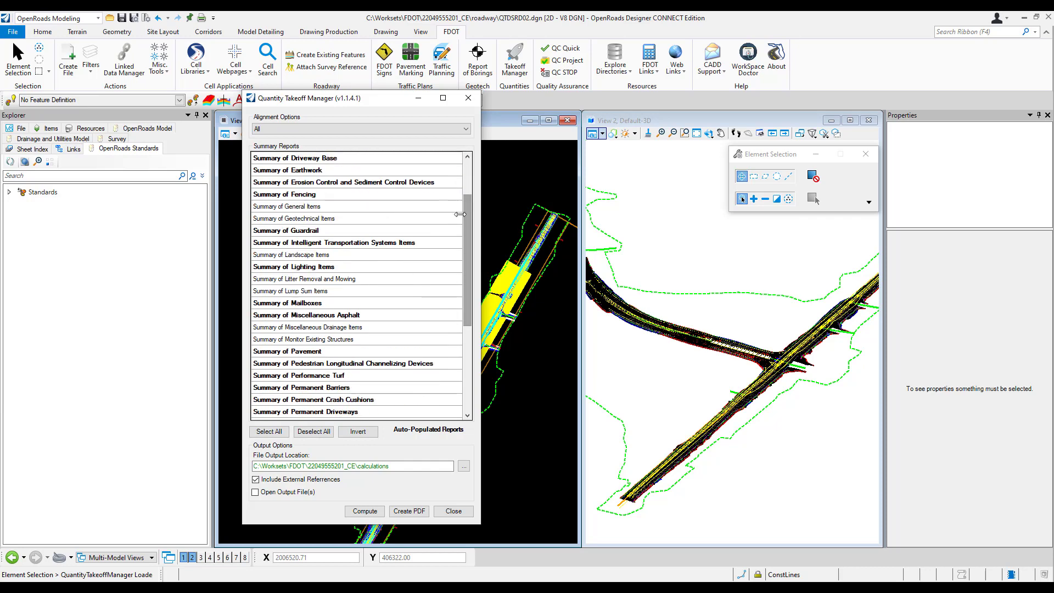
left_click(317, 354)
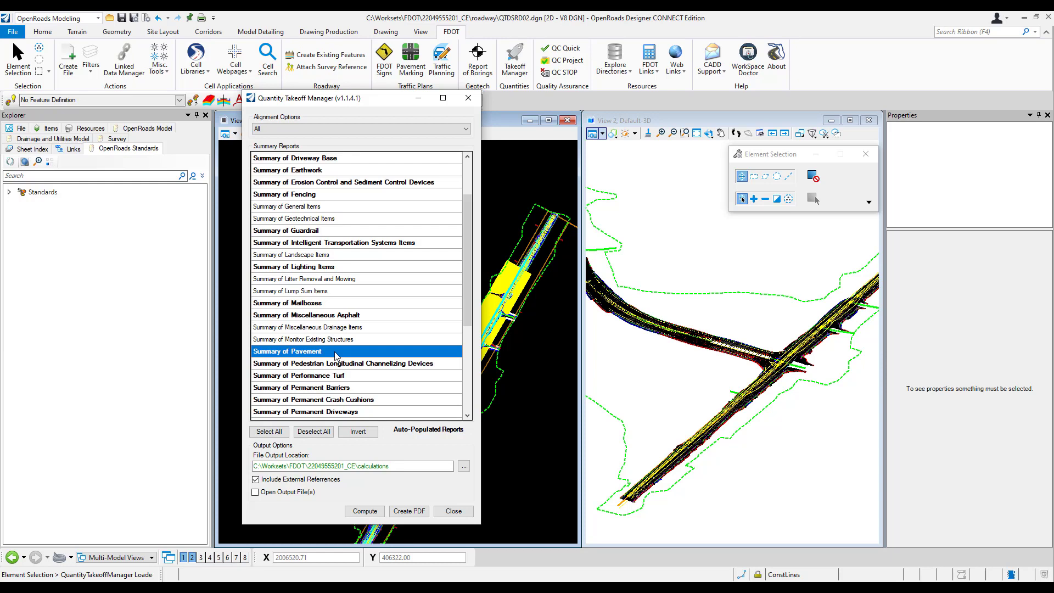
left_click_drag(467, 276, 467, 245)
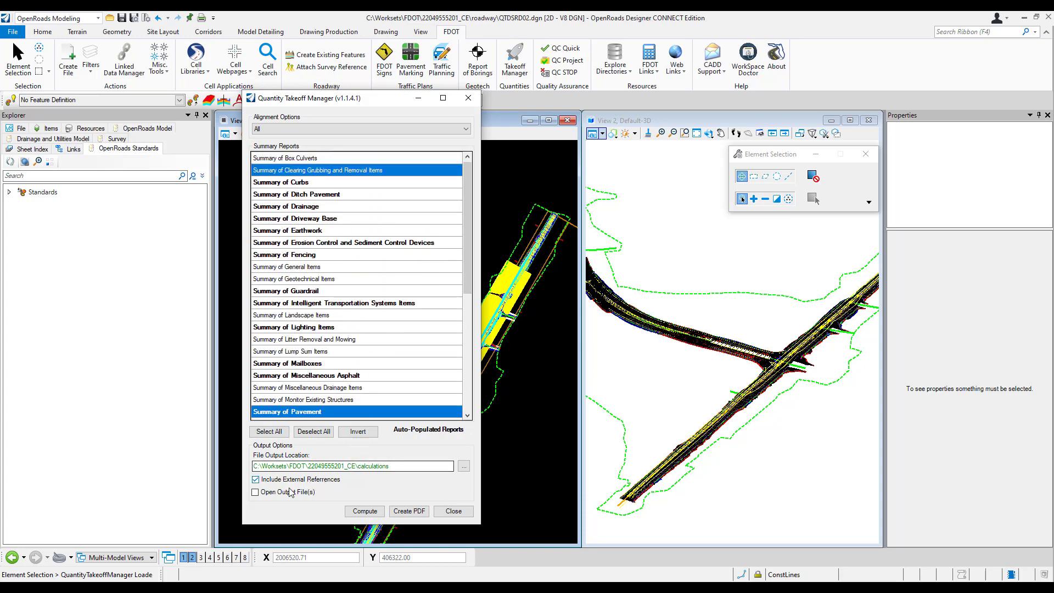
Enable opening of the output files and compute the two selected summary reports, replacing existing ones
left_click(256, 492)
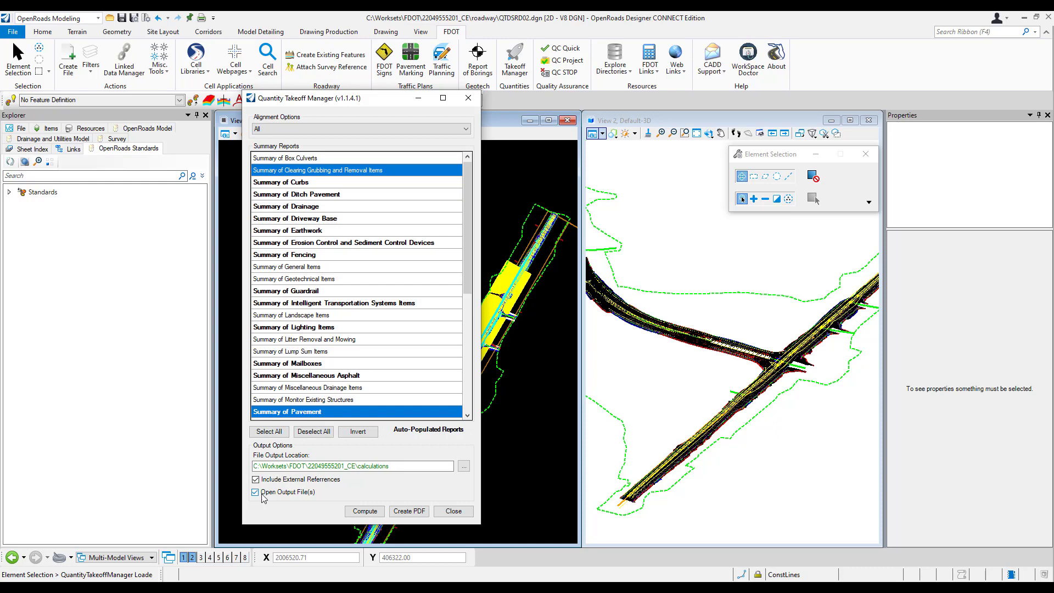
left_click(381, 515)
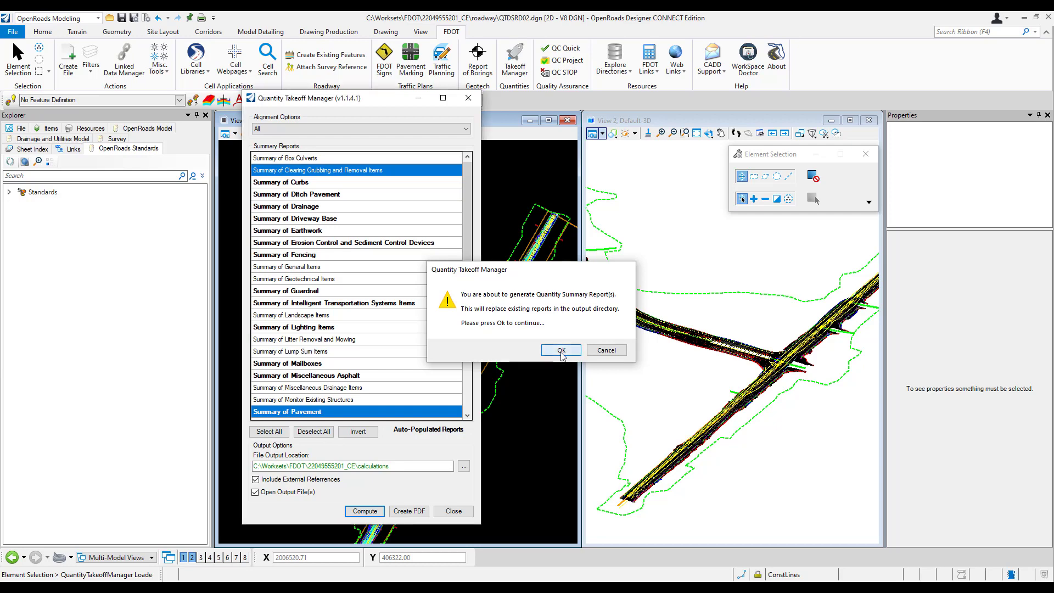
left_click(560, 350)
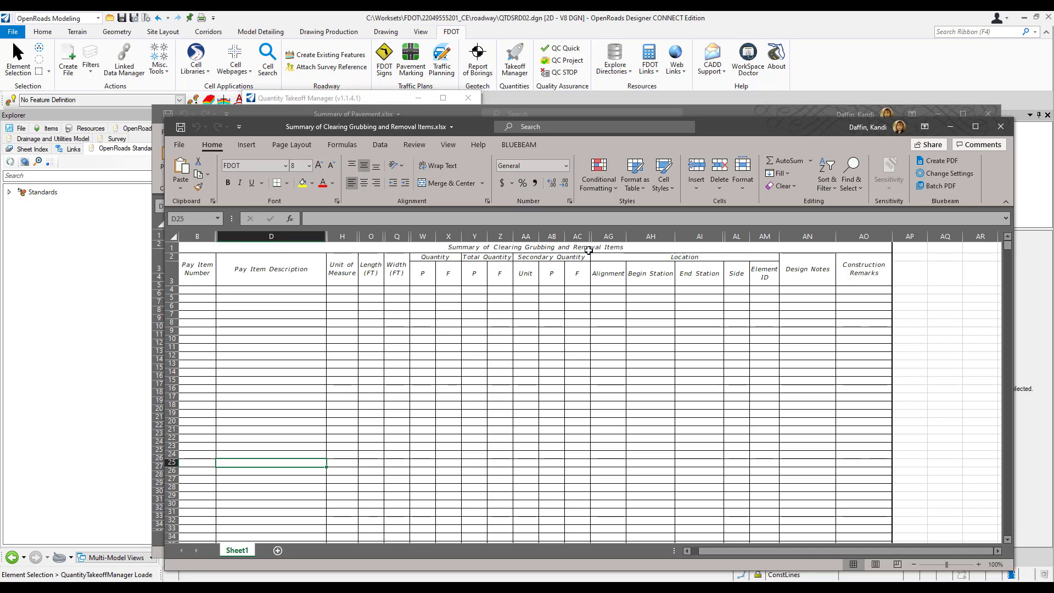
Review the Clearing Grubbing and Pavement summary workbooks, close both and close the Quantity Takeoff Manager
left_click(200, 289)
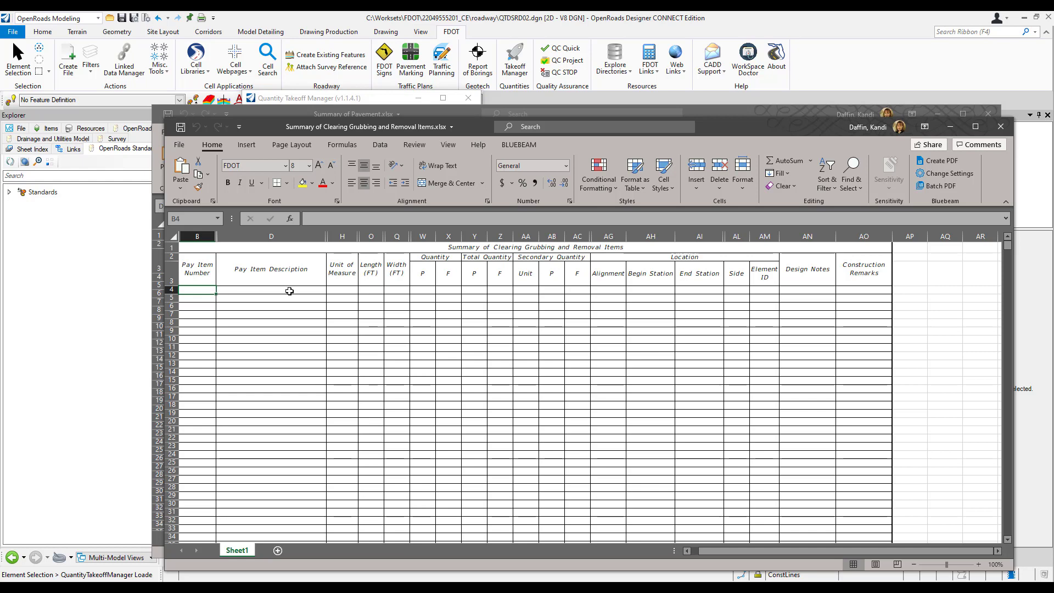
left_click(732, 108)
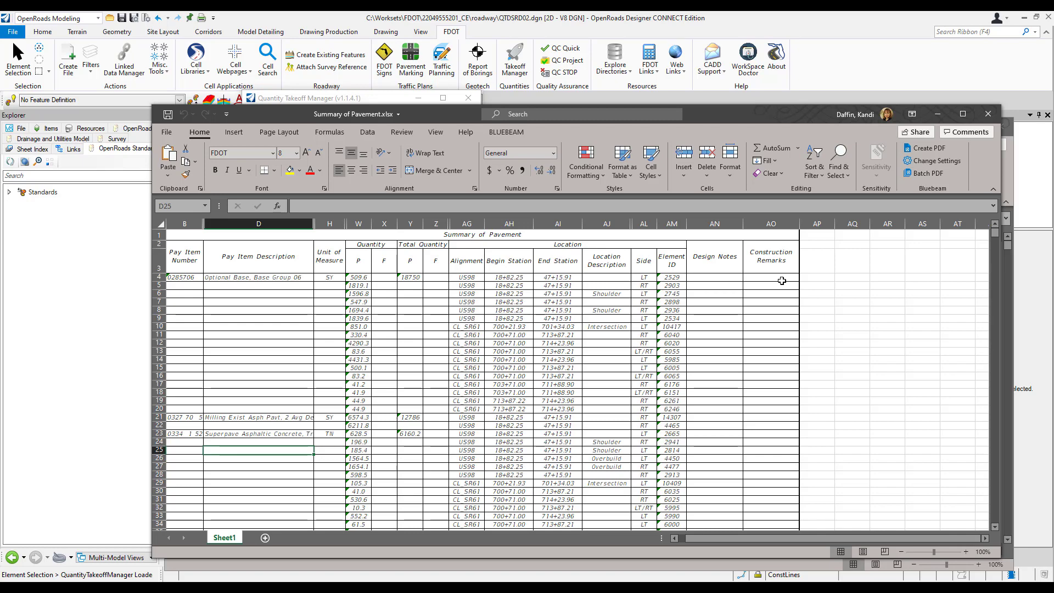
left_click(996, 118)
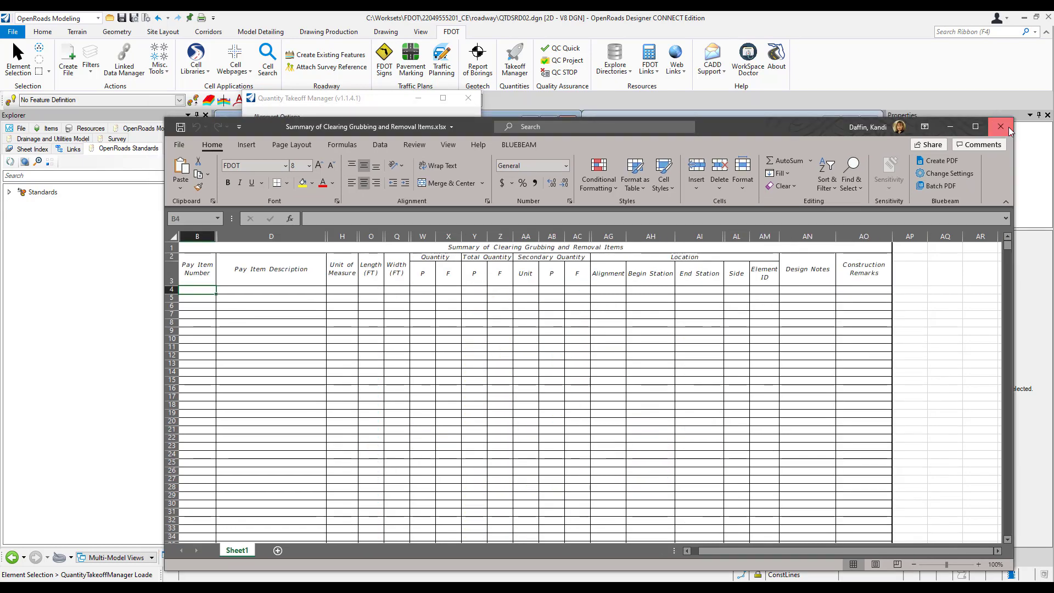
left_click(1008, 127)
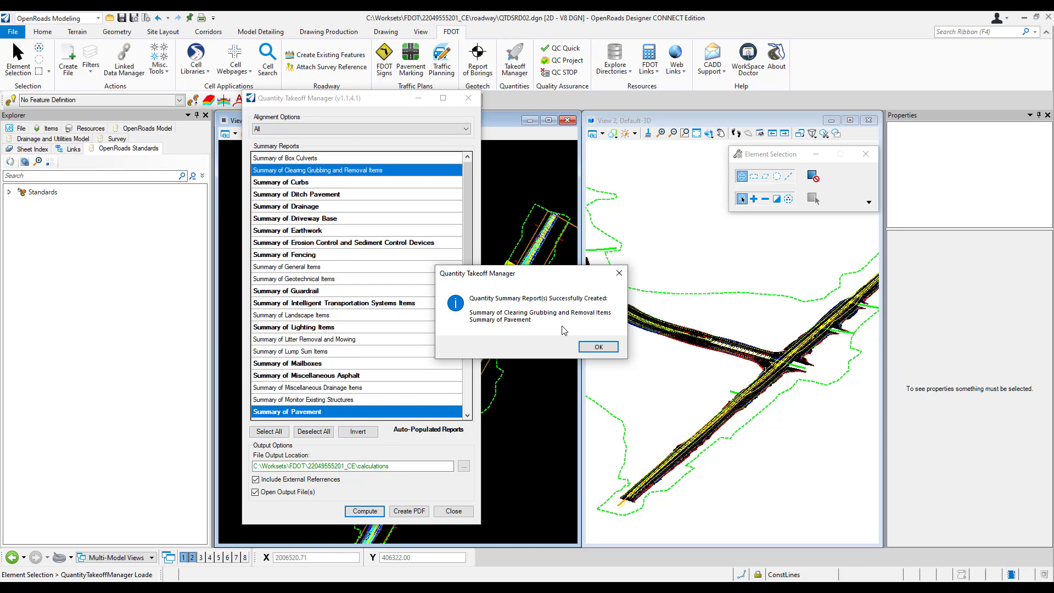
left_click(598, 348)
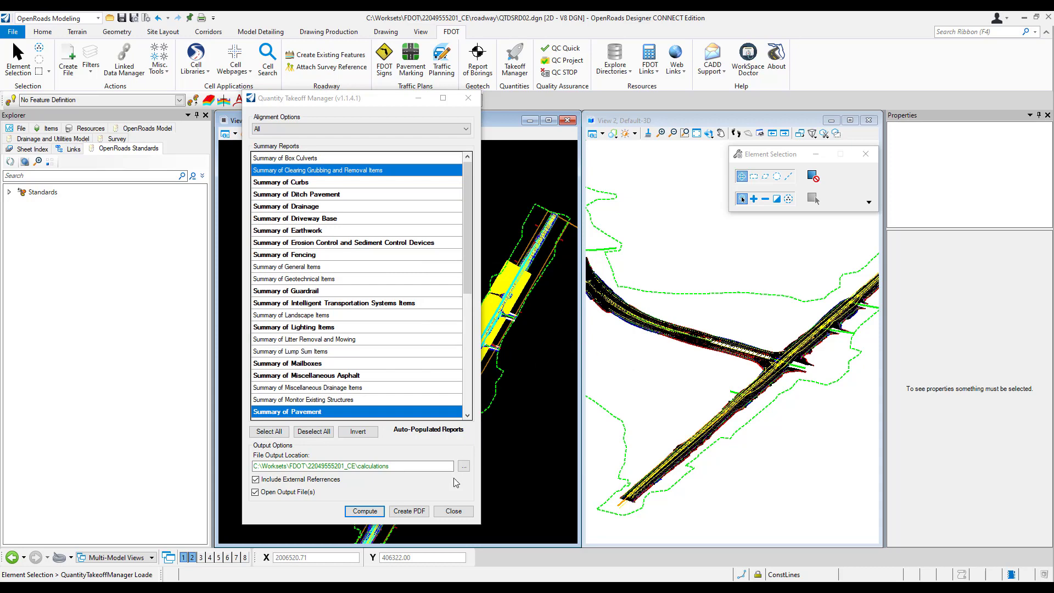
left_click(453, 512)
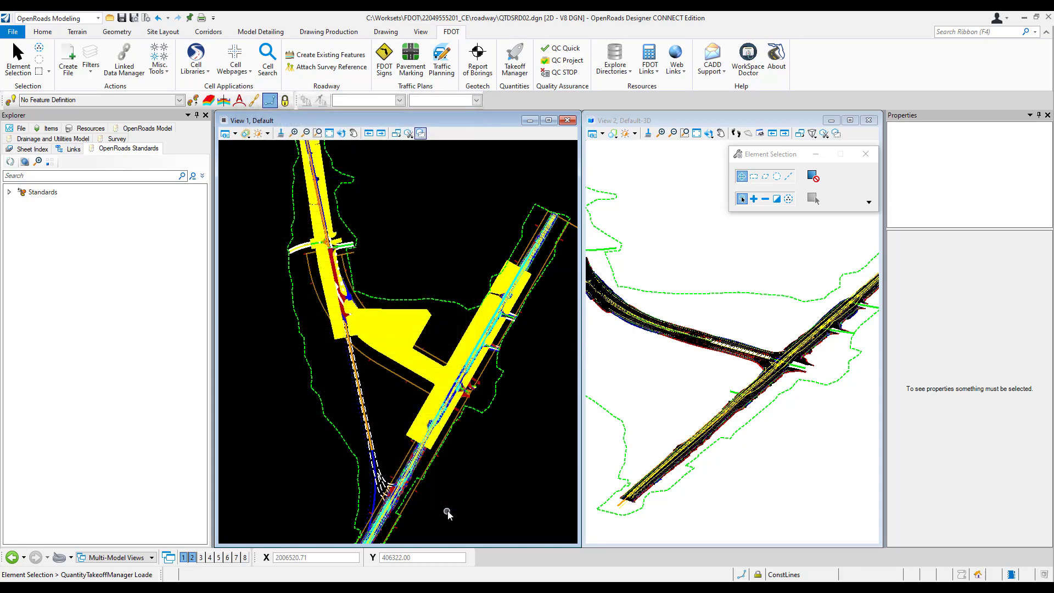
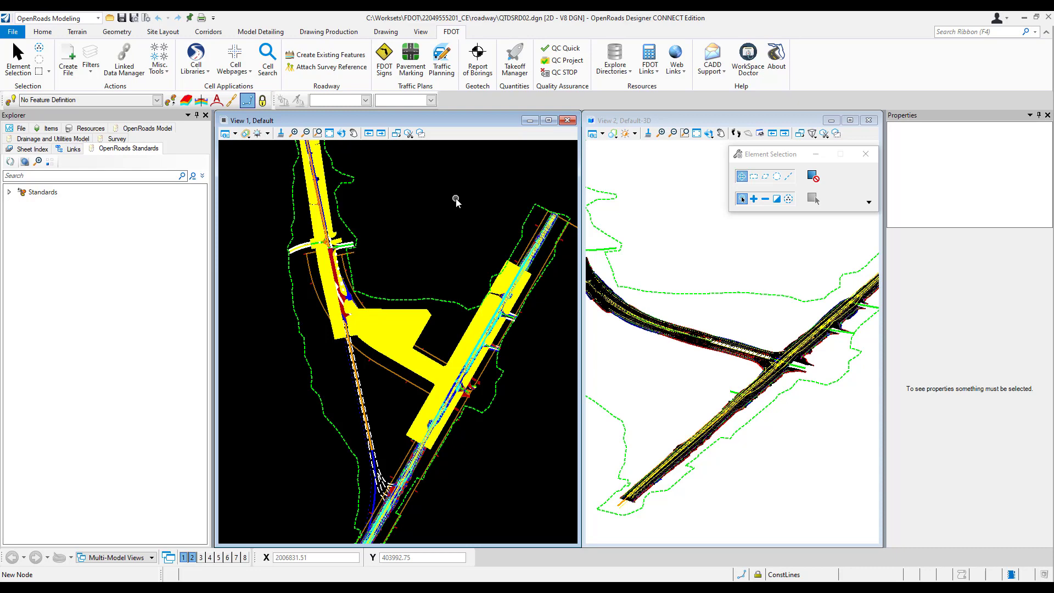
Compute the Summary of Ditch Pavement report for all alignments in the Quantity Takeoff Manager, with its output file opened
left_click(516, 59)
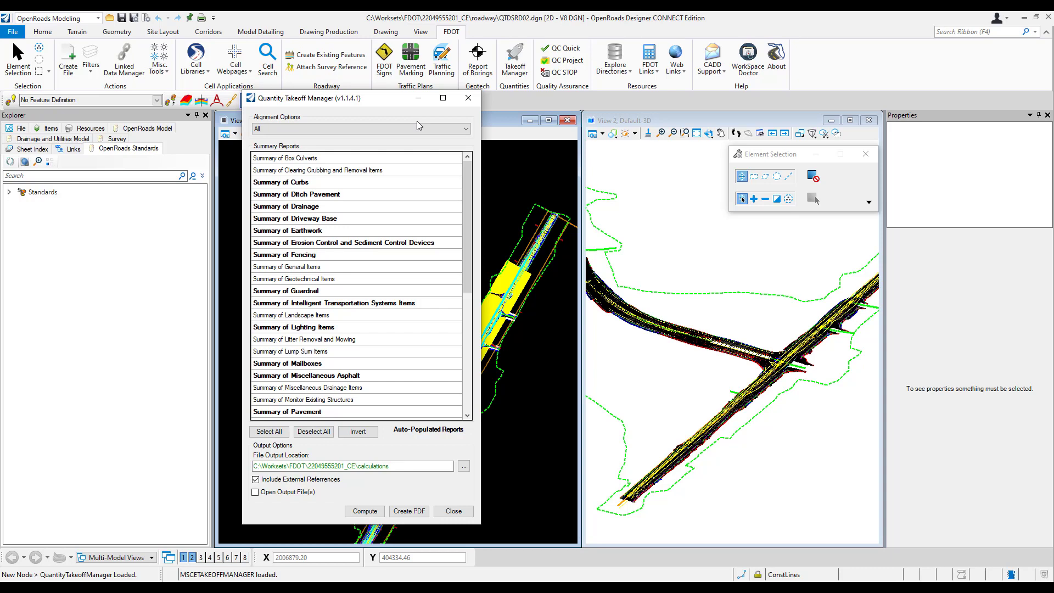
left_click(460, 130)
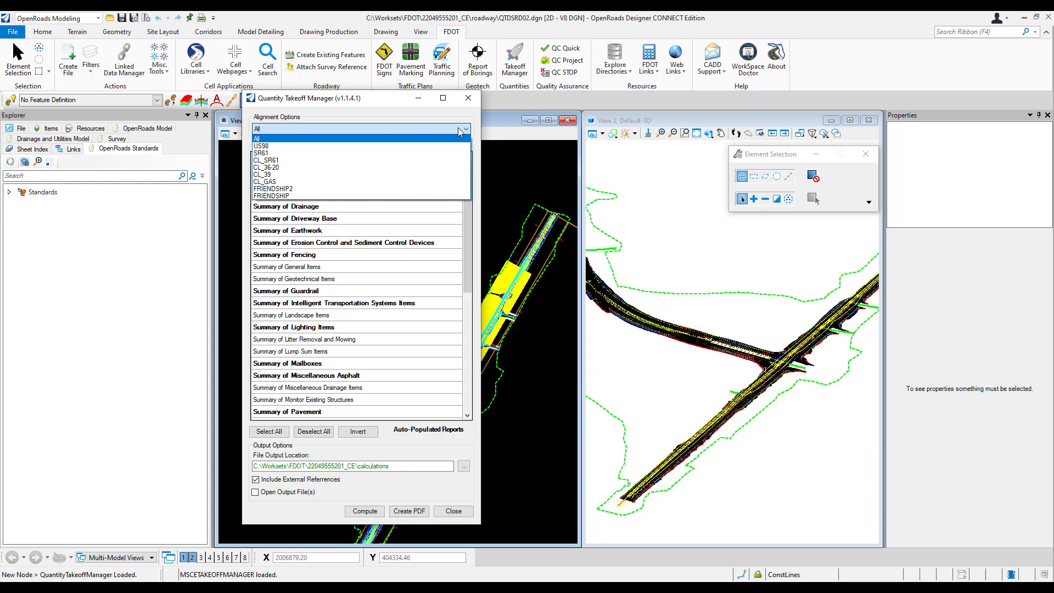
left_click(460, 131)
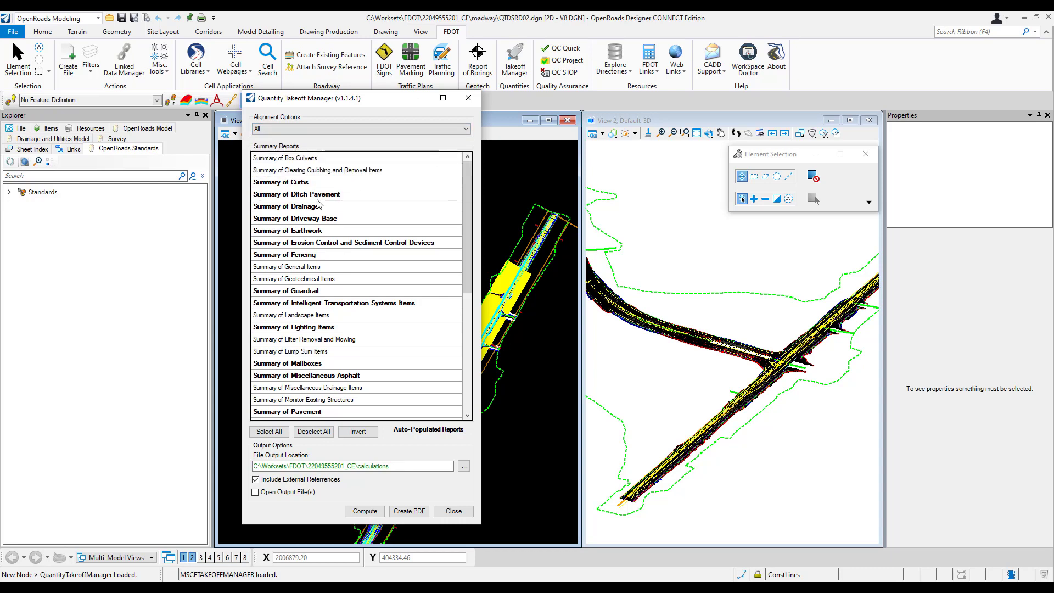
left_click(348, 196)
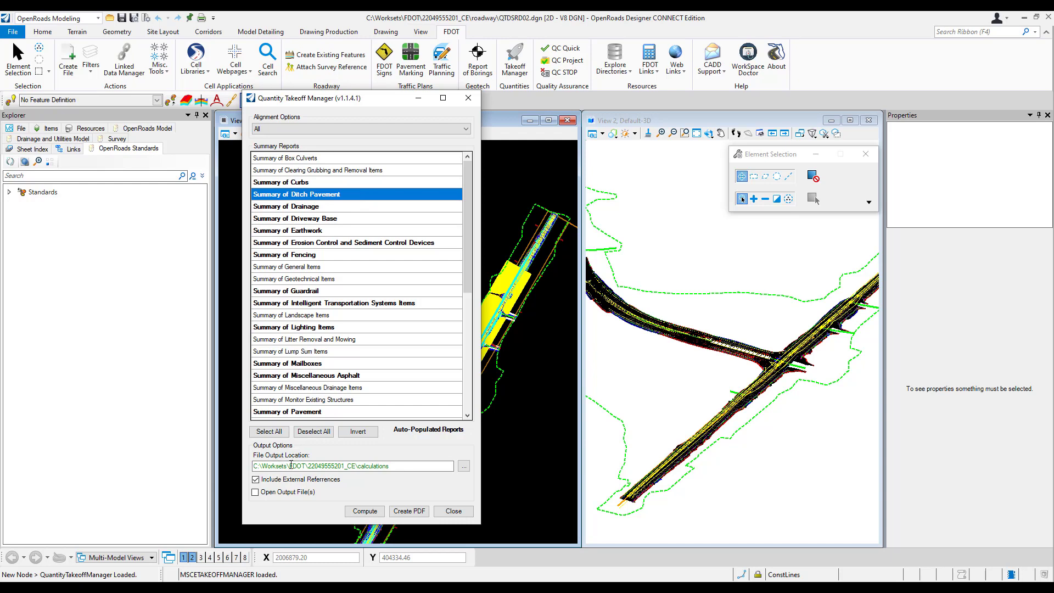
left_click(254, 493)
left_click(365, 511)
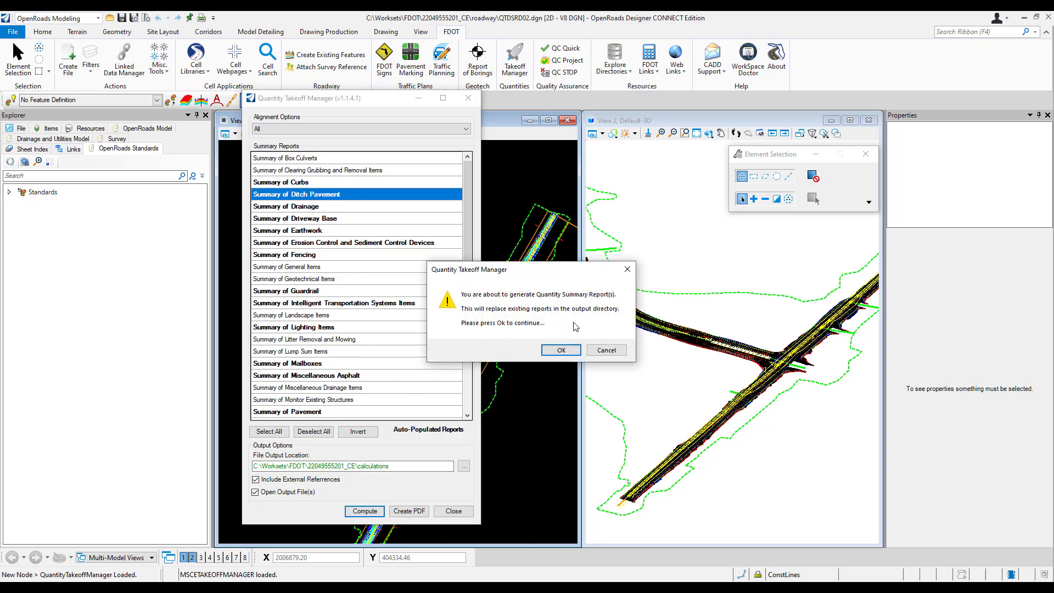
left_click(560, 351)
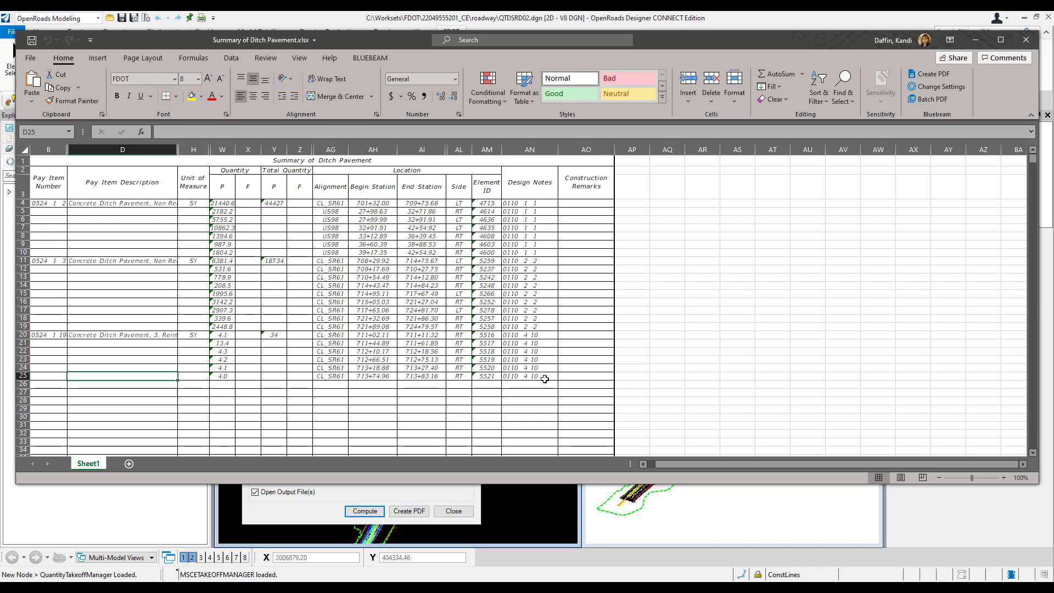
Close the Summary of Ditch Pavement workbook and the Quantity Takeoff Manager
left_click(1026, 40)
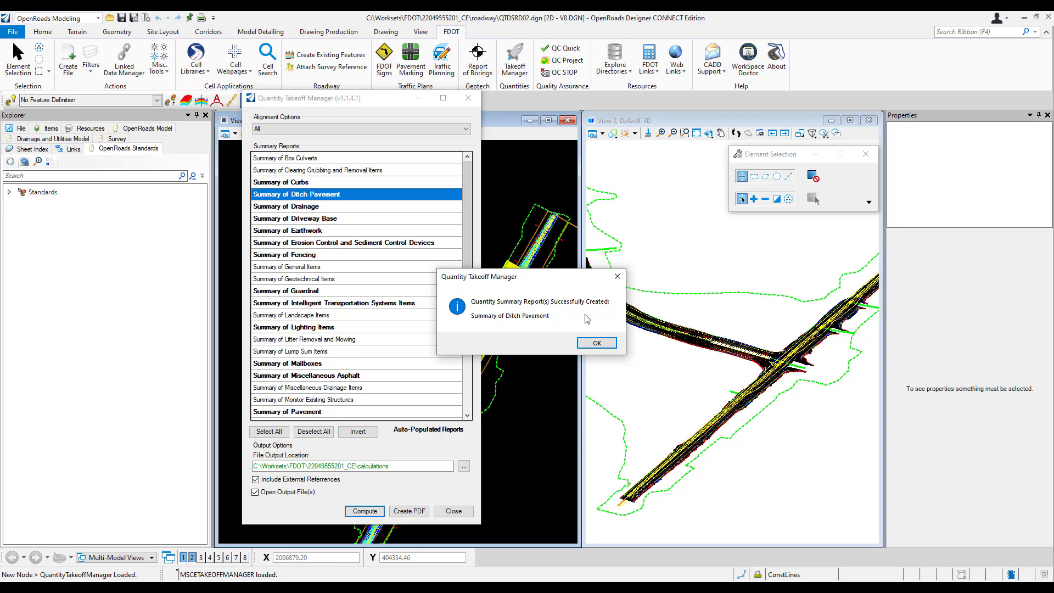
left_click(600, 345)
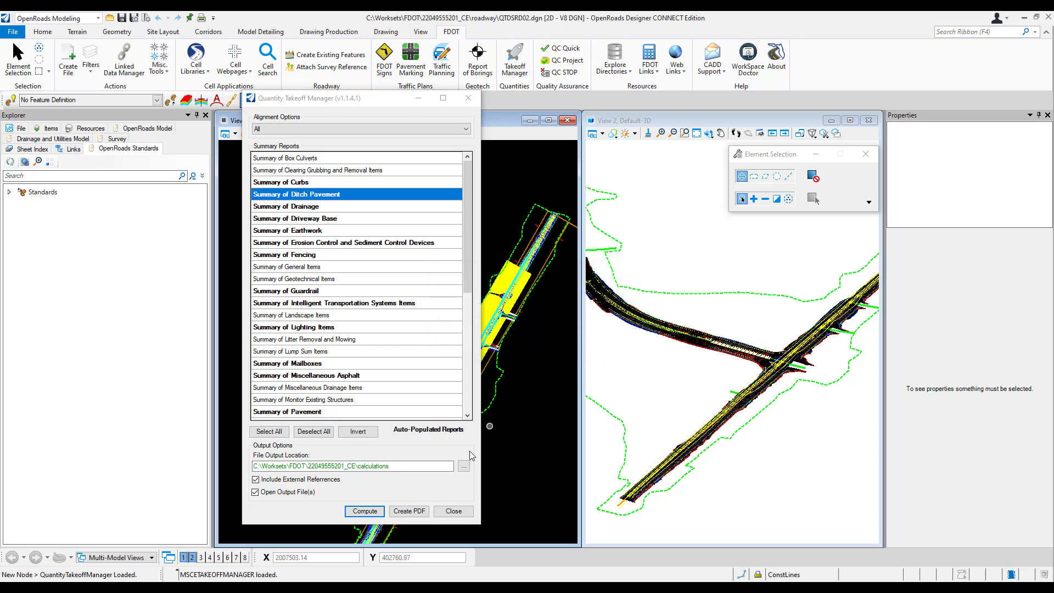
left_click(453, 511)
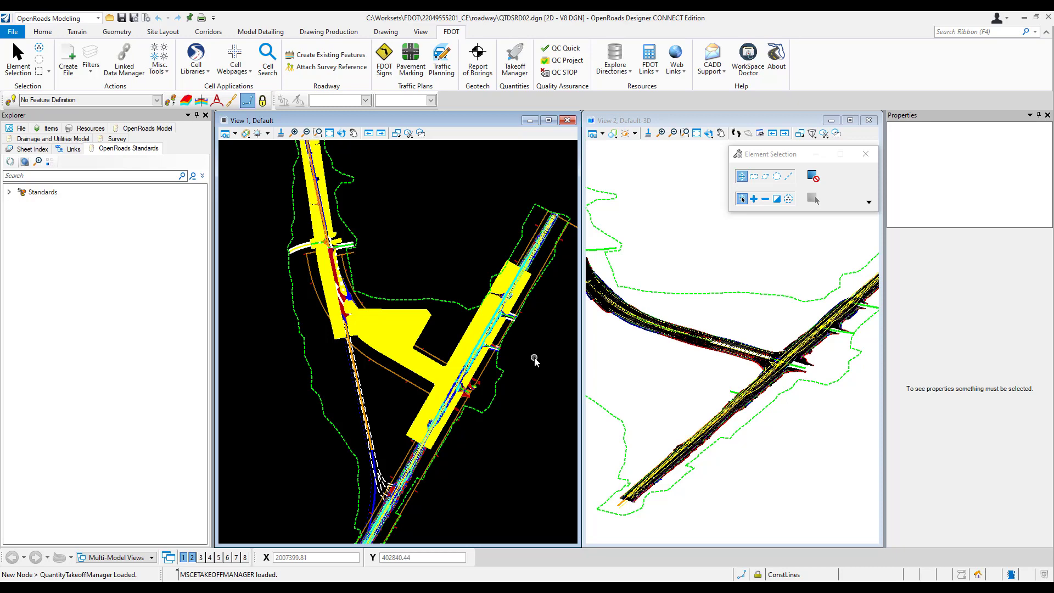
left_click(625, 71)
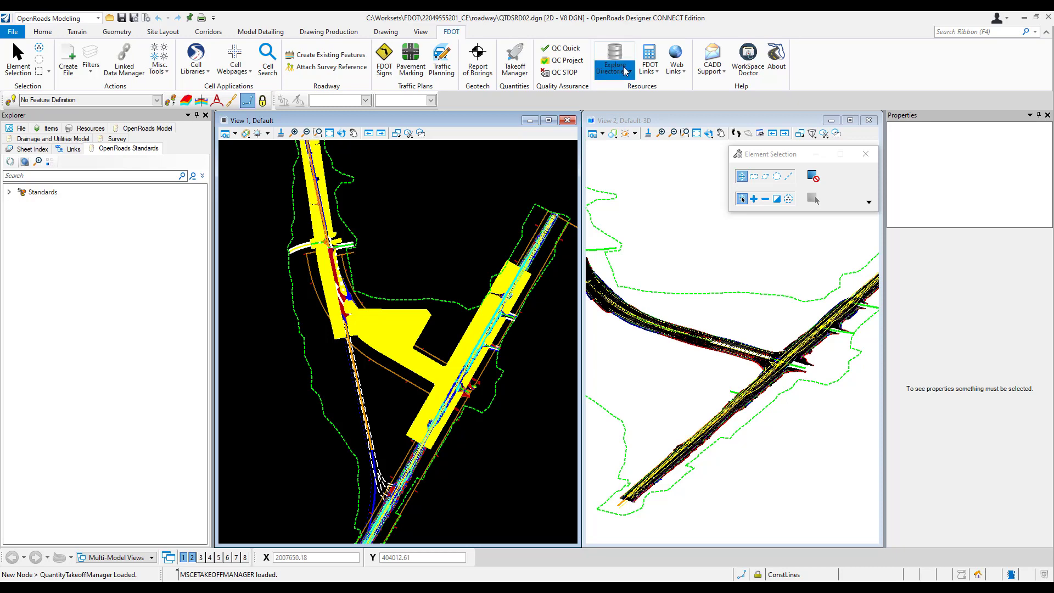
left_click(652, 92)
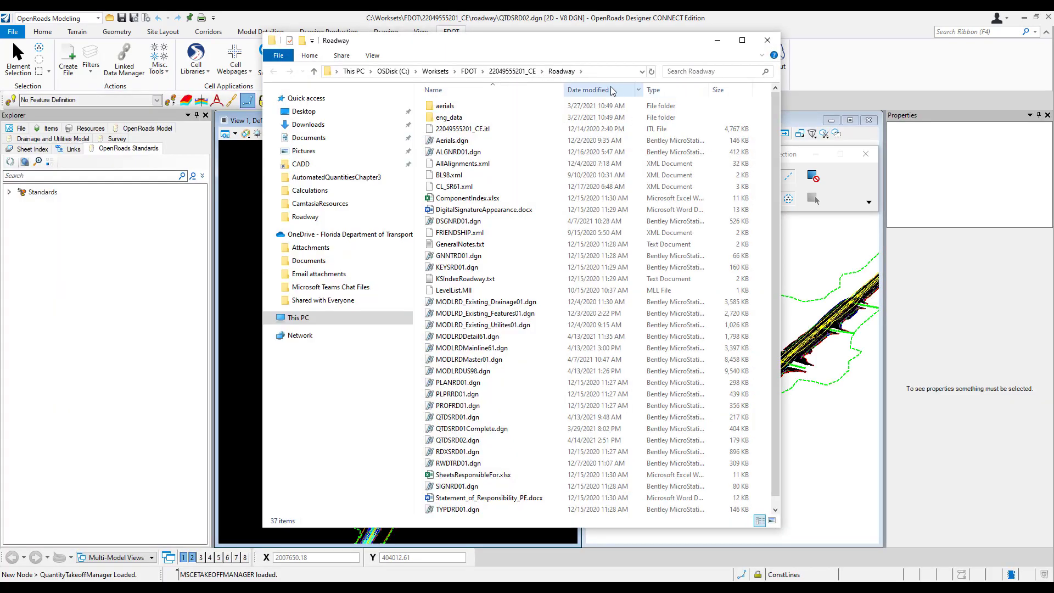
left_click(512, 71)
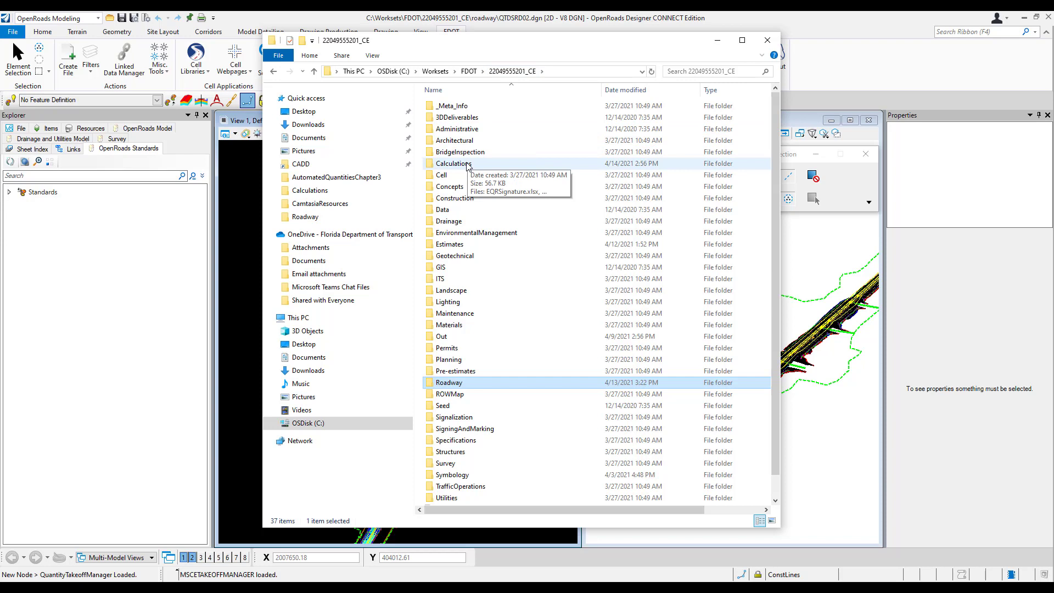
double_click(468, 165)
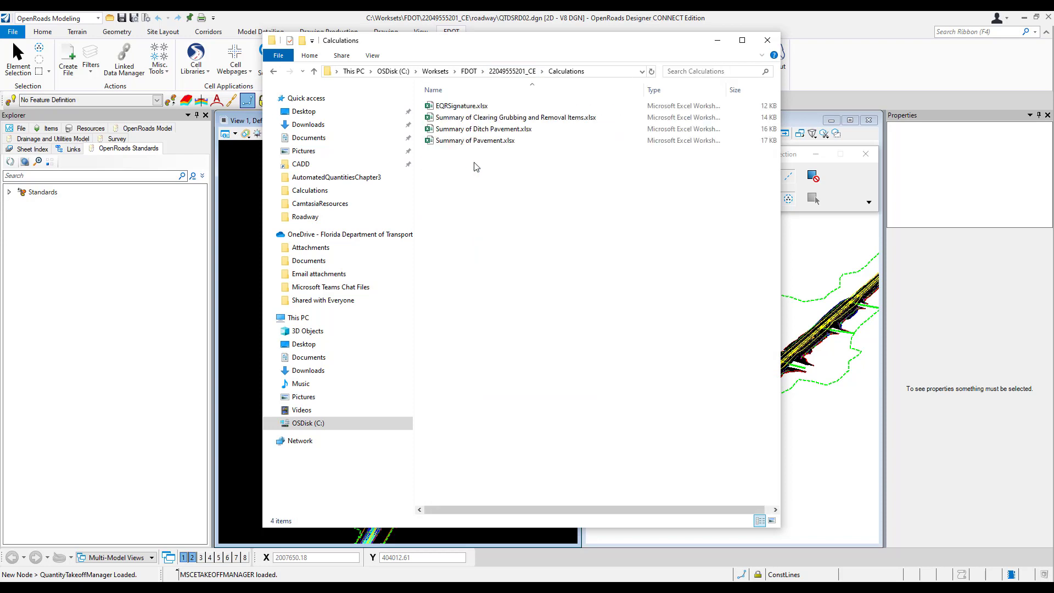
Create a new folder named Temp inside the Calculations folder
right_click(502, 171)
mouse_move(531, 331)
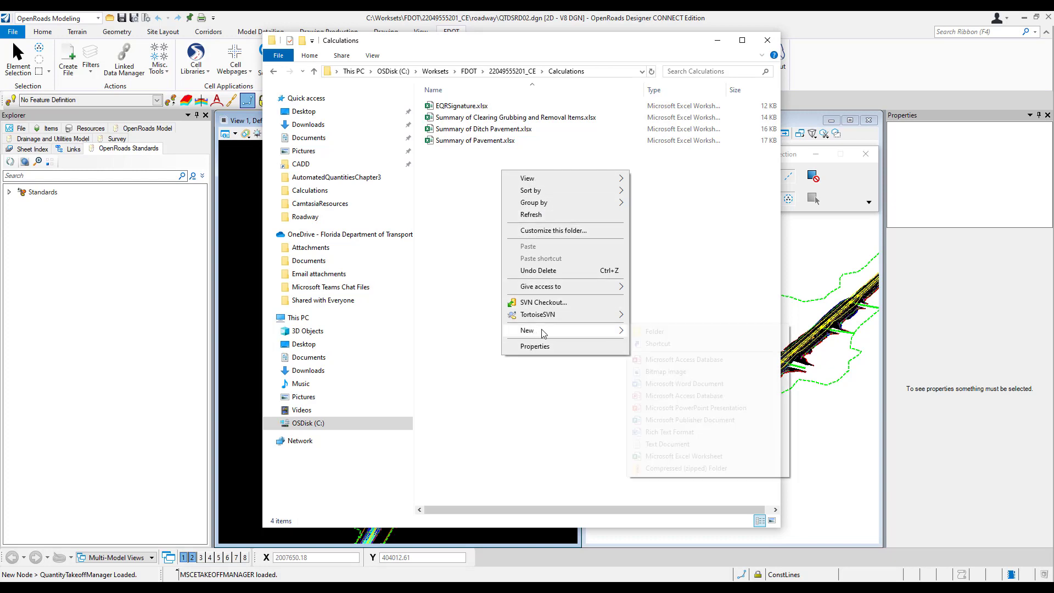
left_click(672, 333)
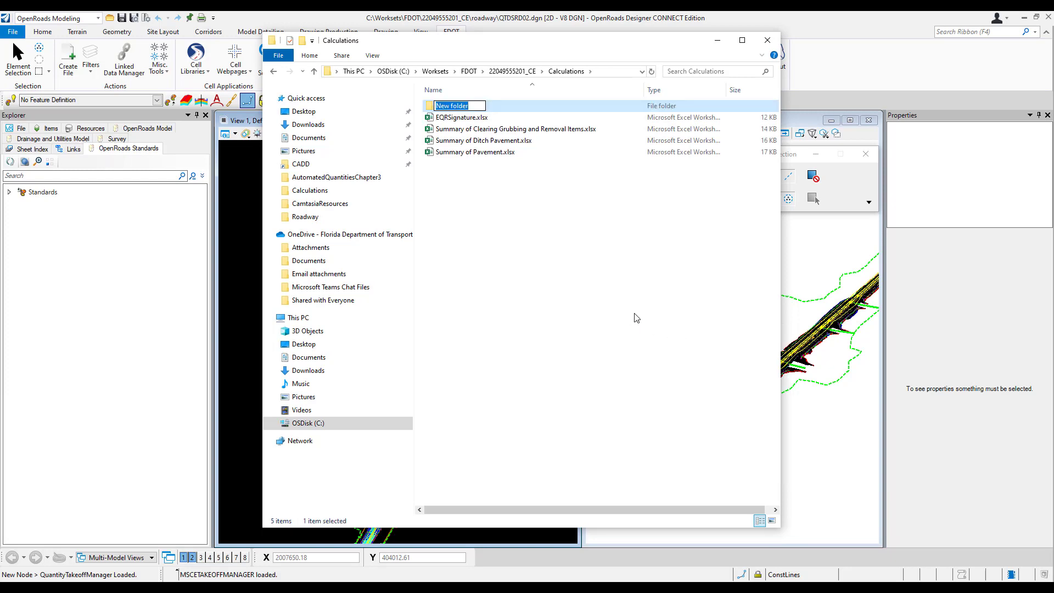
type("Temp")
key("Return")
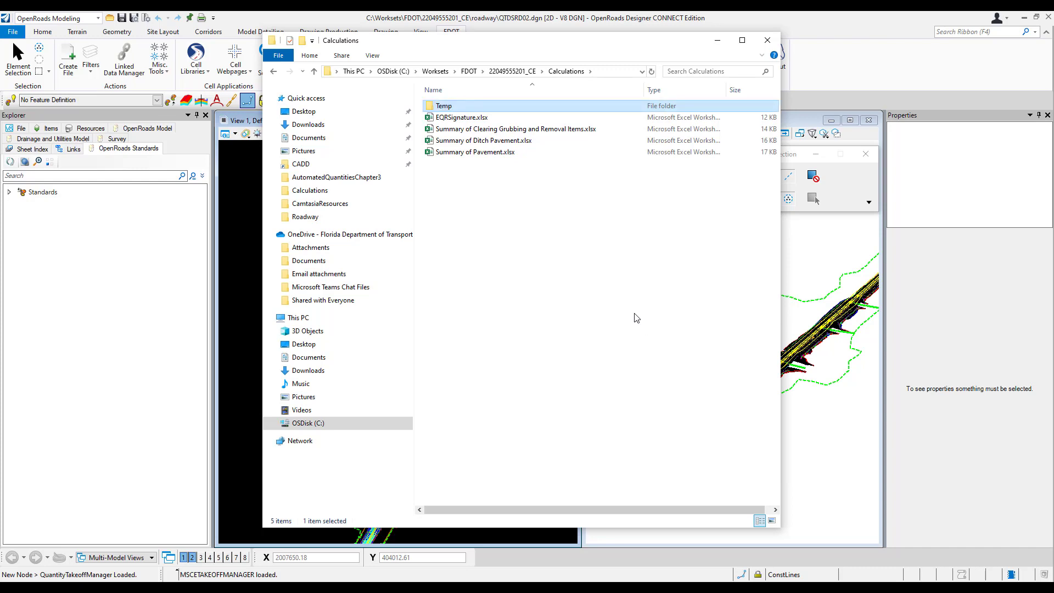
Move Summary of Ditch Pavement.xlsx into the Temp folder
left_click(479, 142)
left_click_drag(479, 142, 444, 106)
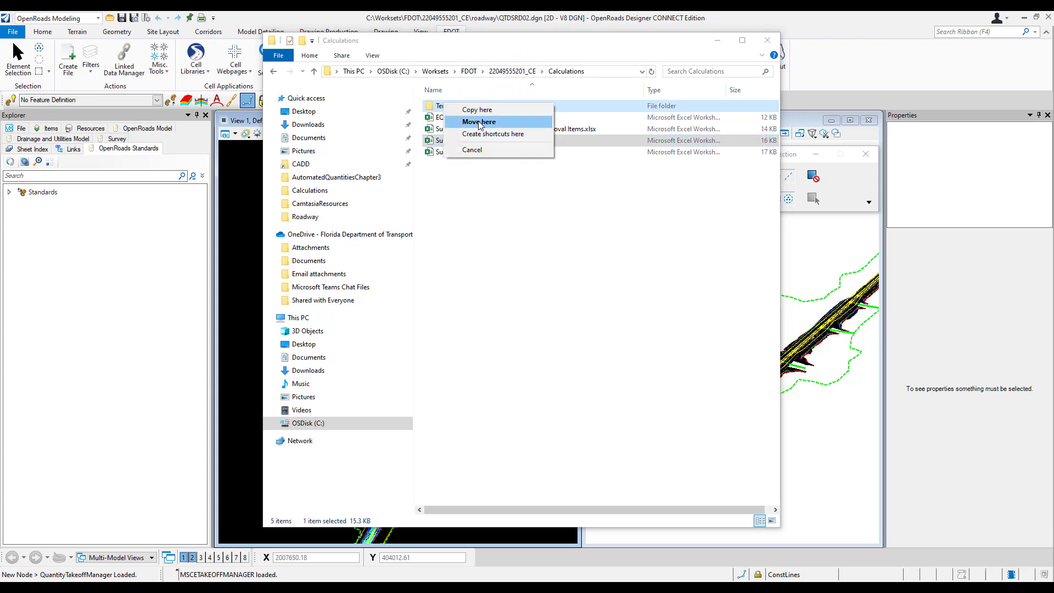
left_click(500, 122)
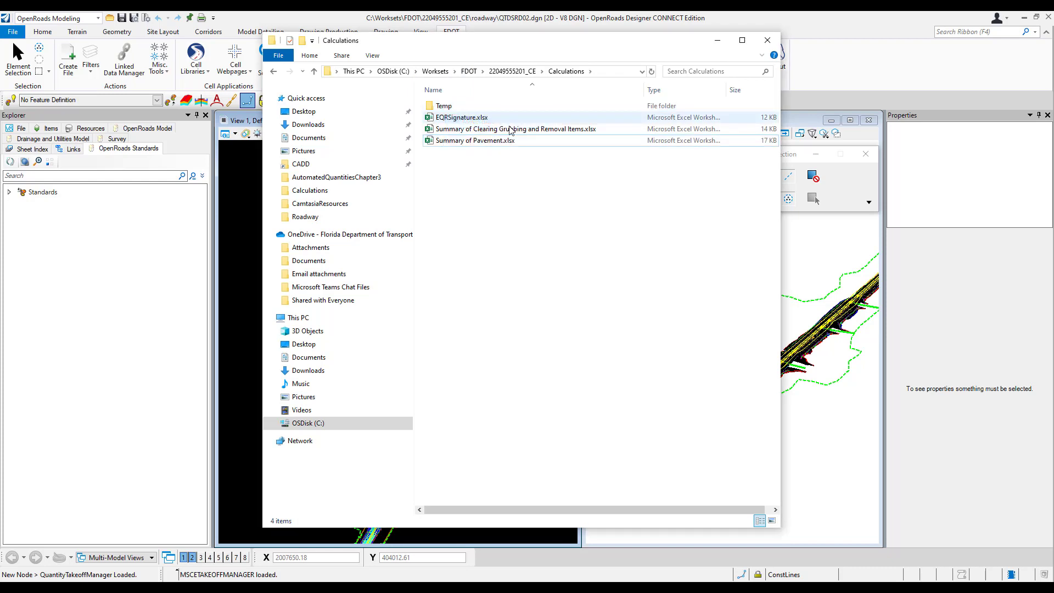
In the Temp folder, rename the Ditch Pavement workbook as Summary of Clearing and Grubbing and Removal Items Temp.xlsx
double_click(445, 106)
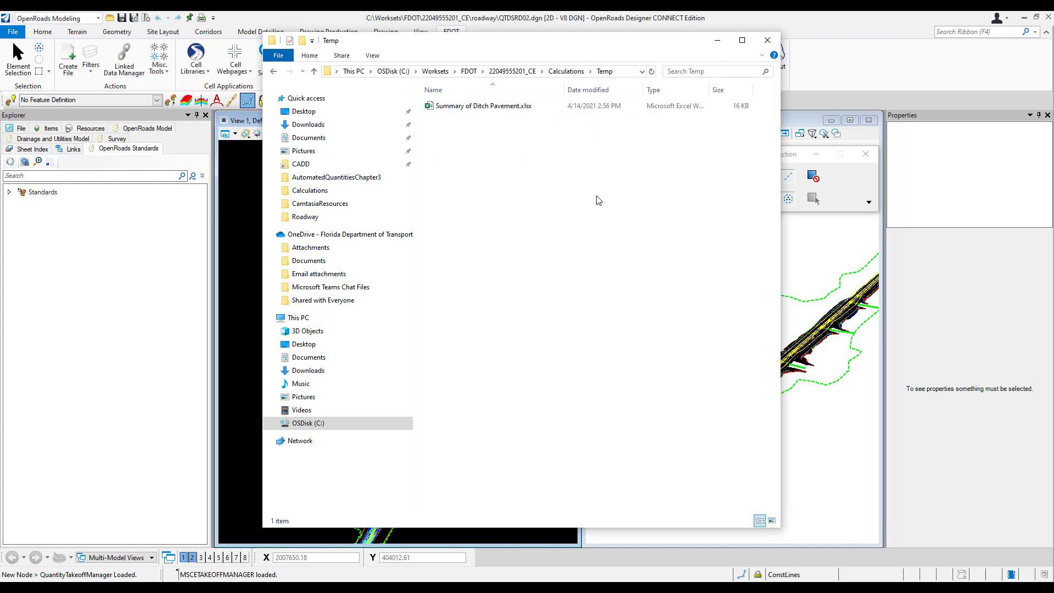
left_click(475, 109)
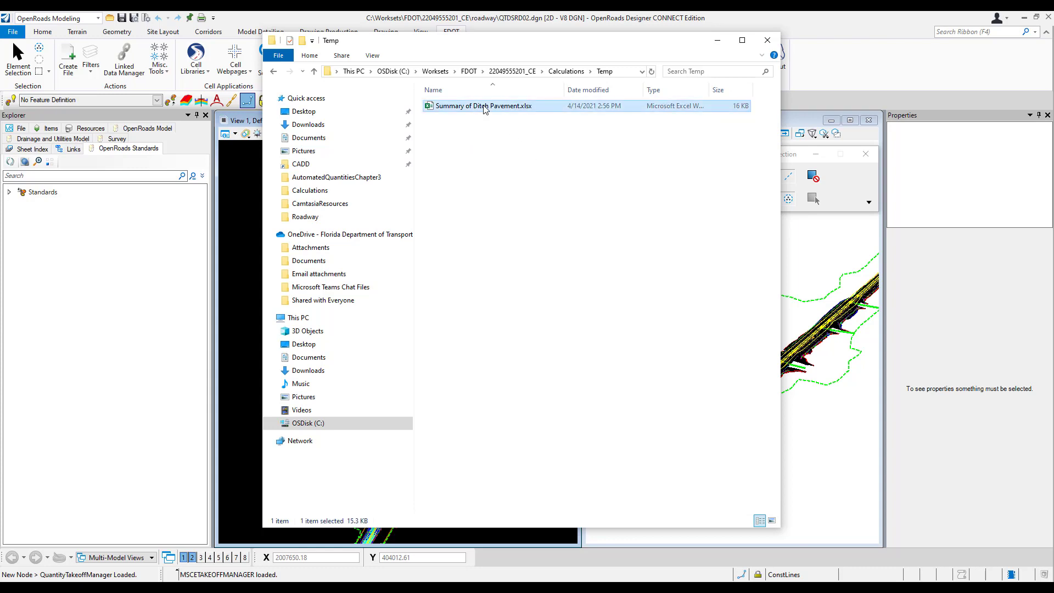
right_click(490, 109)
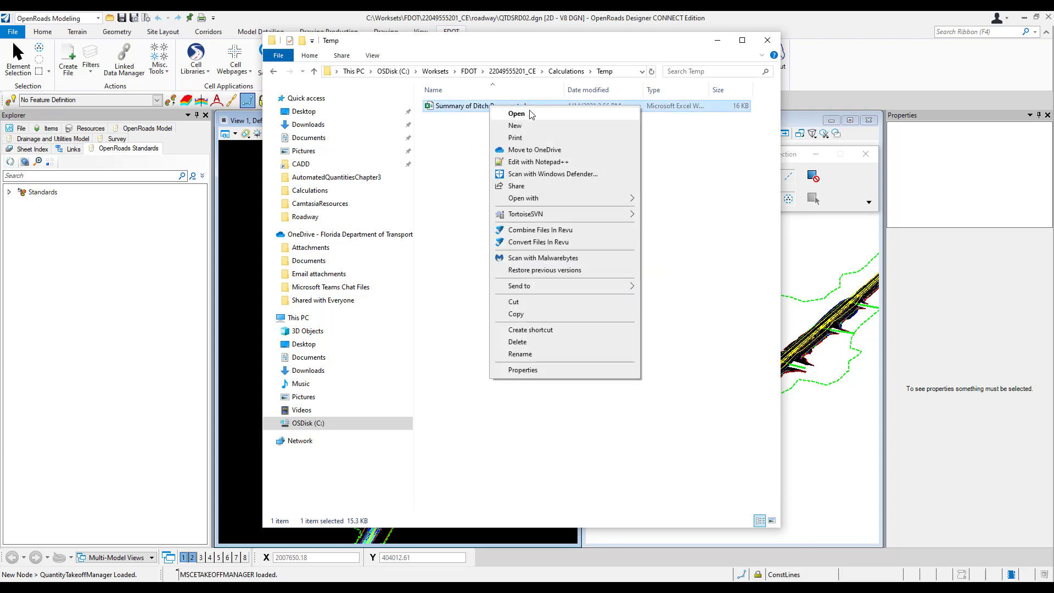
left_click(536, 354)
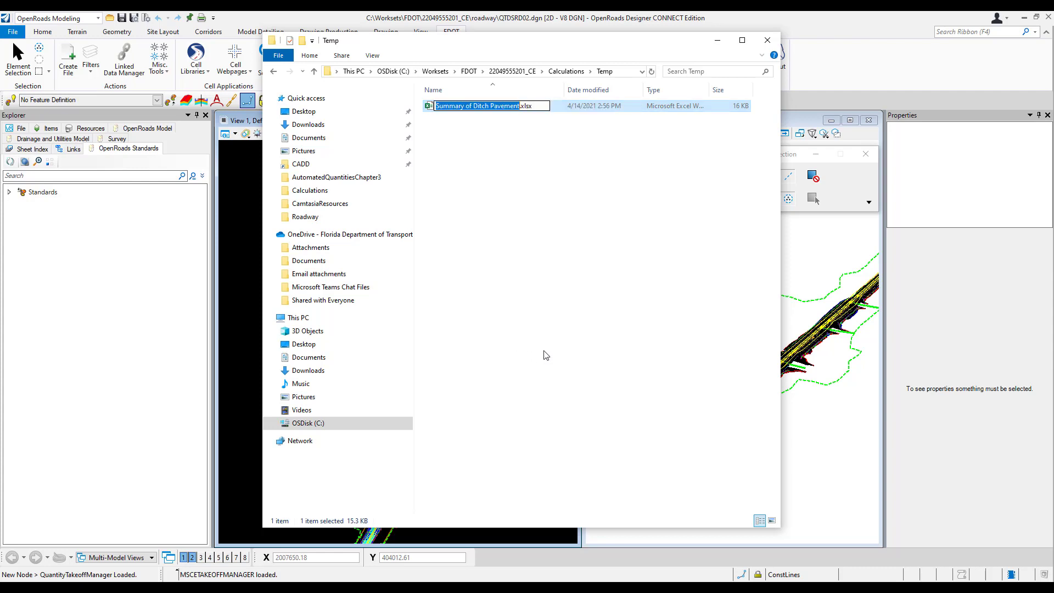
type("Summary ")
type("of Cl")
type("earing")
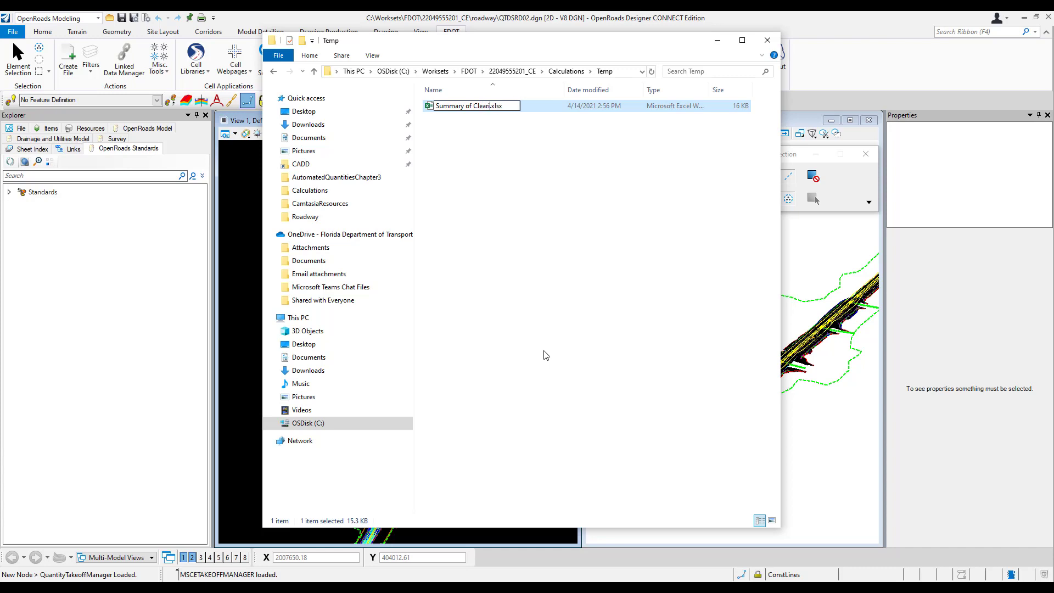
type(" and G")
type("rubbing and R")
type("emoval Item")
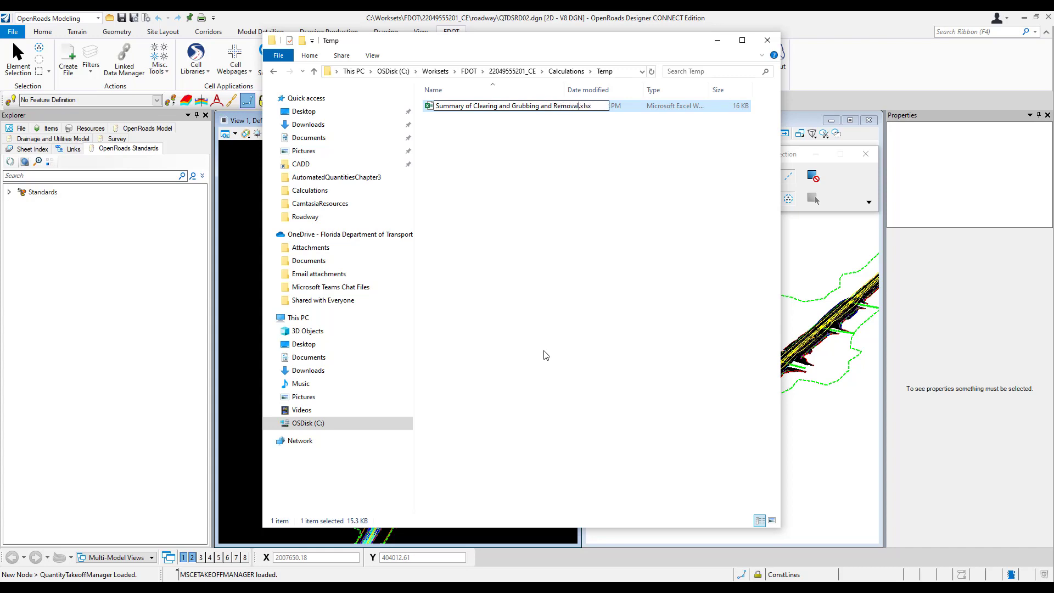
type("s Temp")
key("Return")
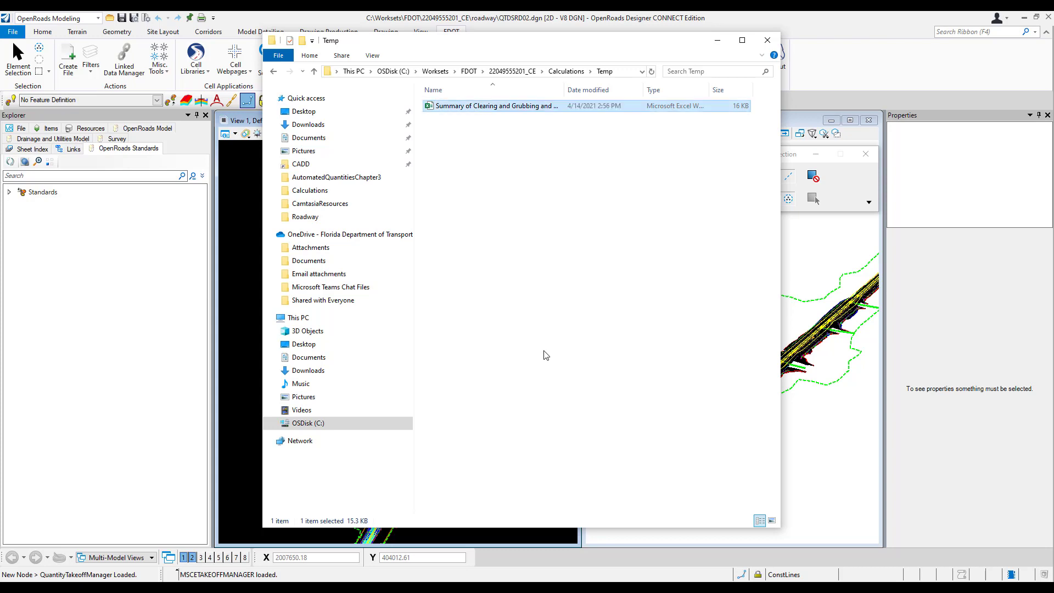
Open the renamed Temp workbook, and Summary of Clearing Grubbing and Removal Items.xlsx from the Calculations folder
left_click_drag(565, 88, 643, 88)
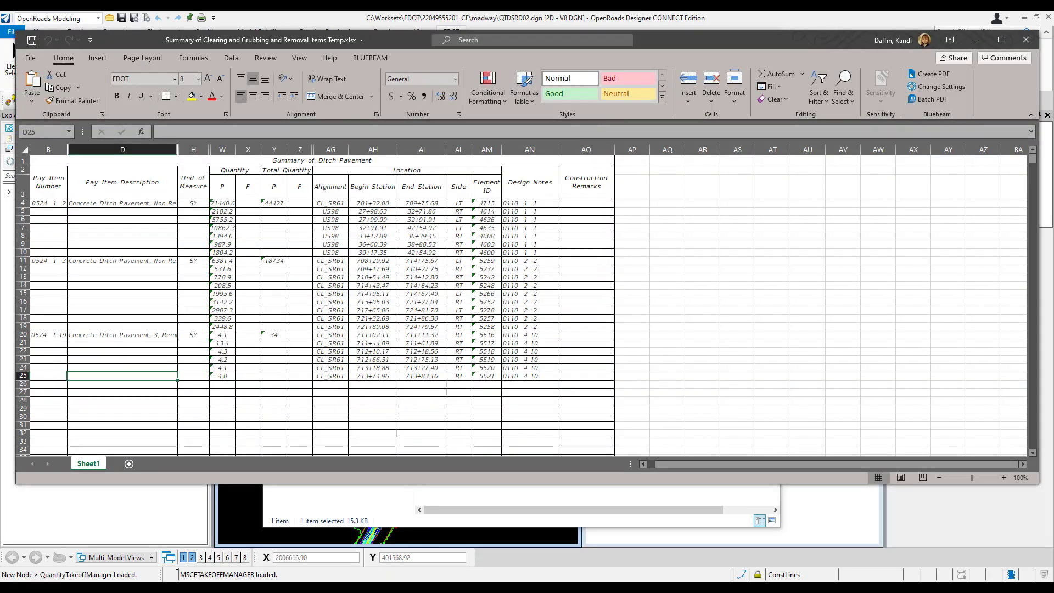
key("alt+Tab")
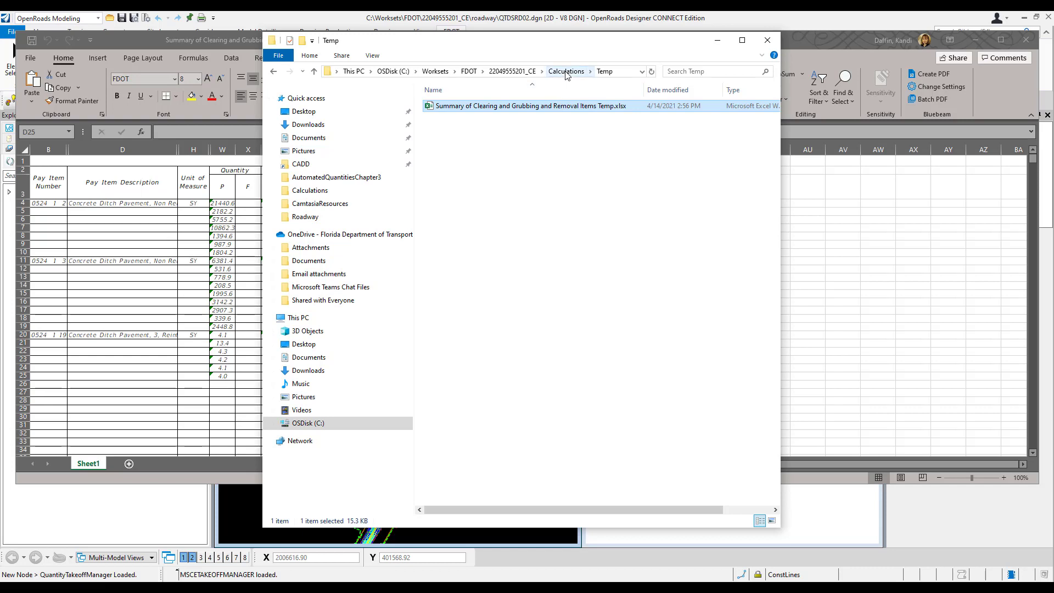
left_click(566, 72)
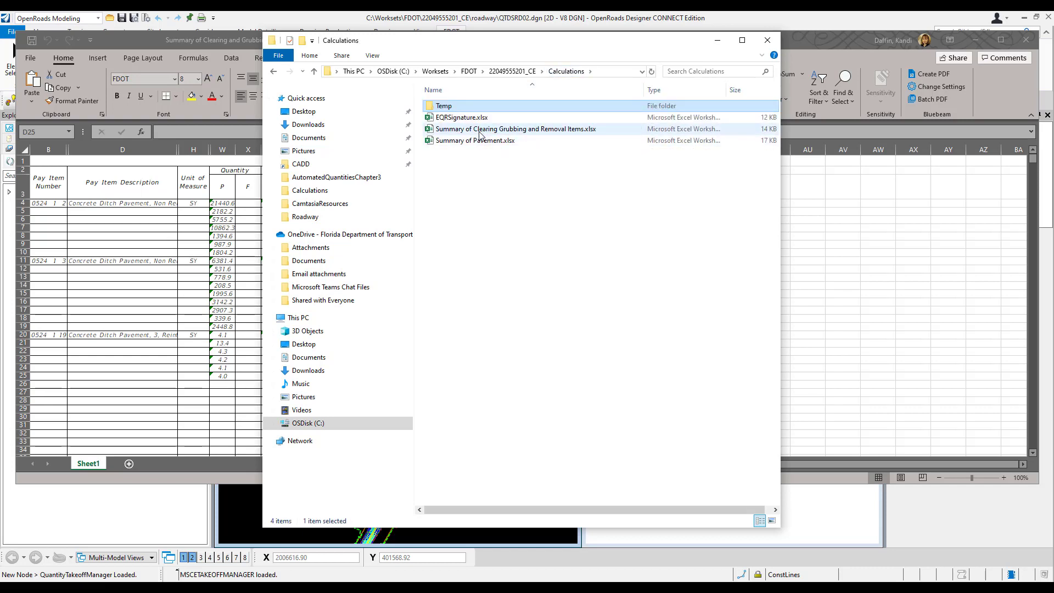
left_click(504, 131)
key("alt+Tab")
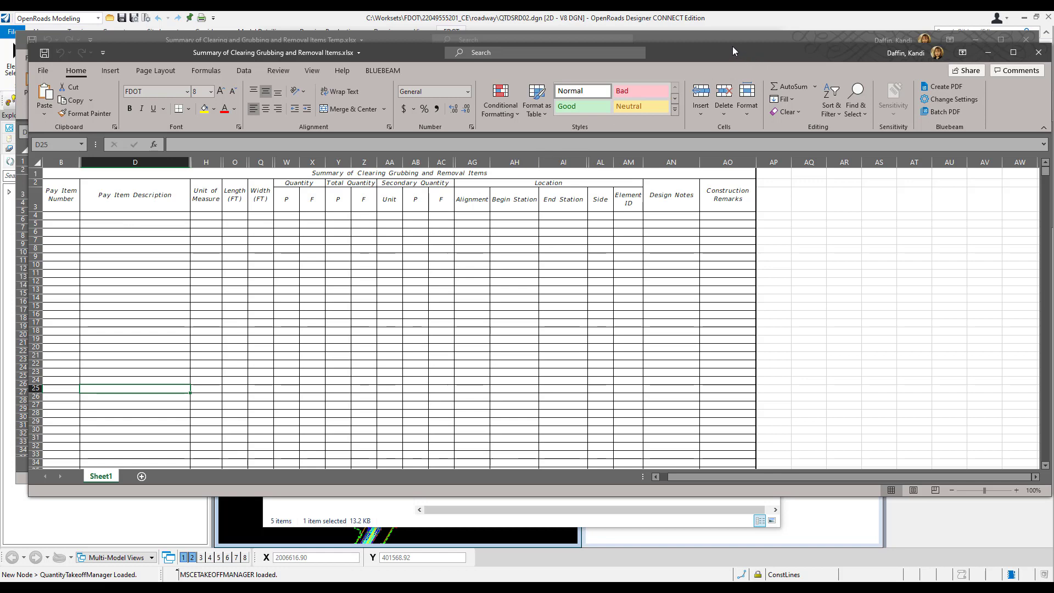
Arrange the two workbook windows with the Temp workbook above the Clearing Grubbing and Removal Items workbook
left_click_drag(727, 41, 678, 236)
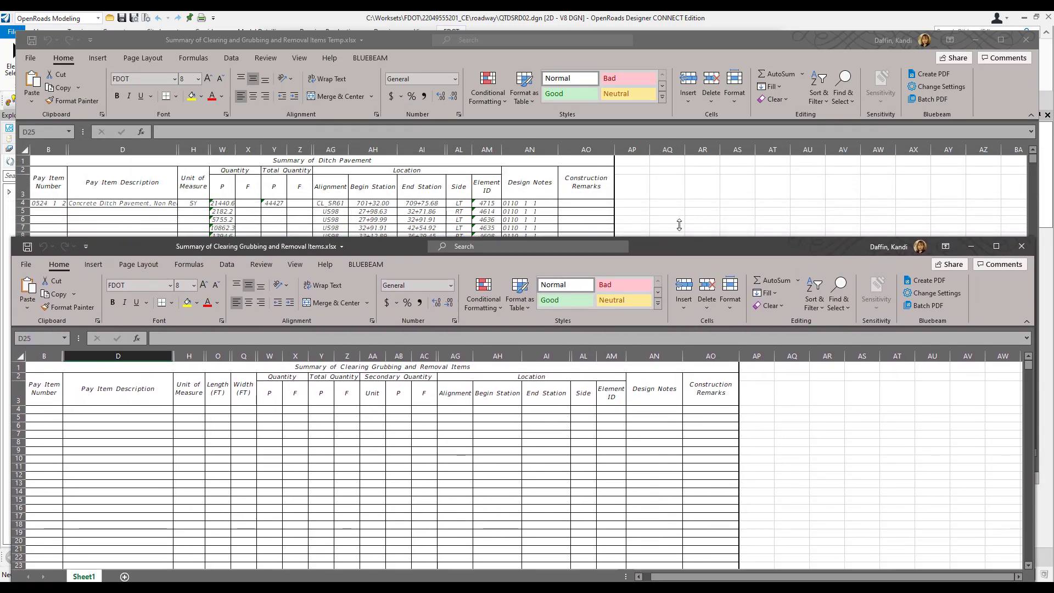
left_click(681, 34)
left_click_drag(681, 34, 663, 20)
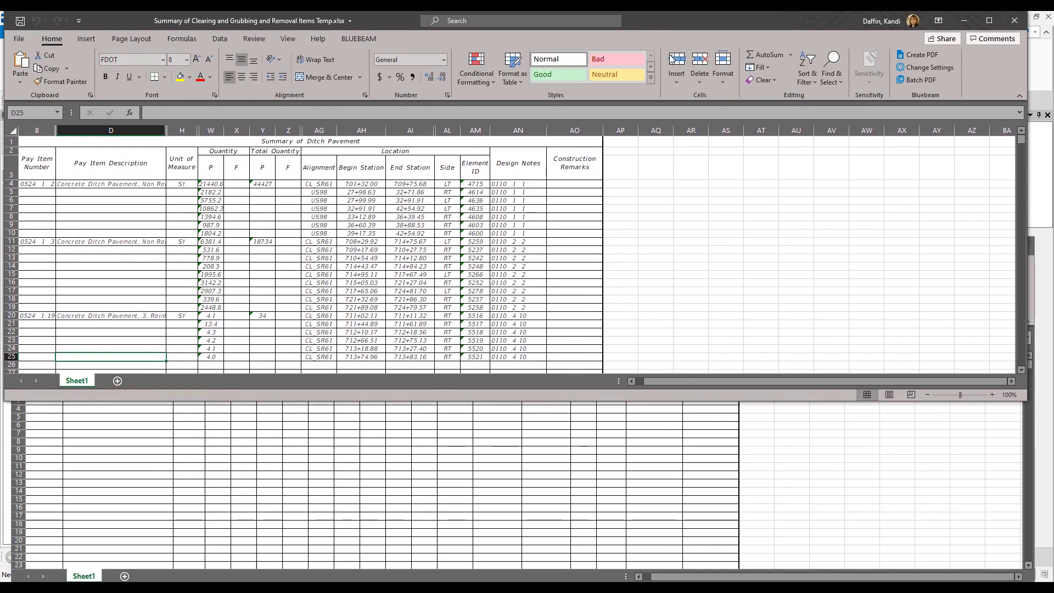
Zoom both workbooks to 120% and shift the Clearing Grubbing workbook upward so its zoom controls are reachable
left_click(991, 395)
left_click(991, 395)
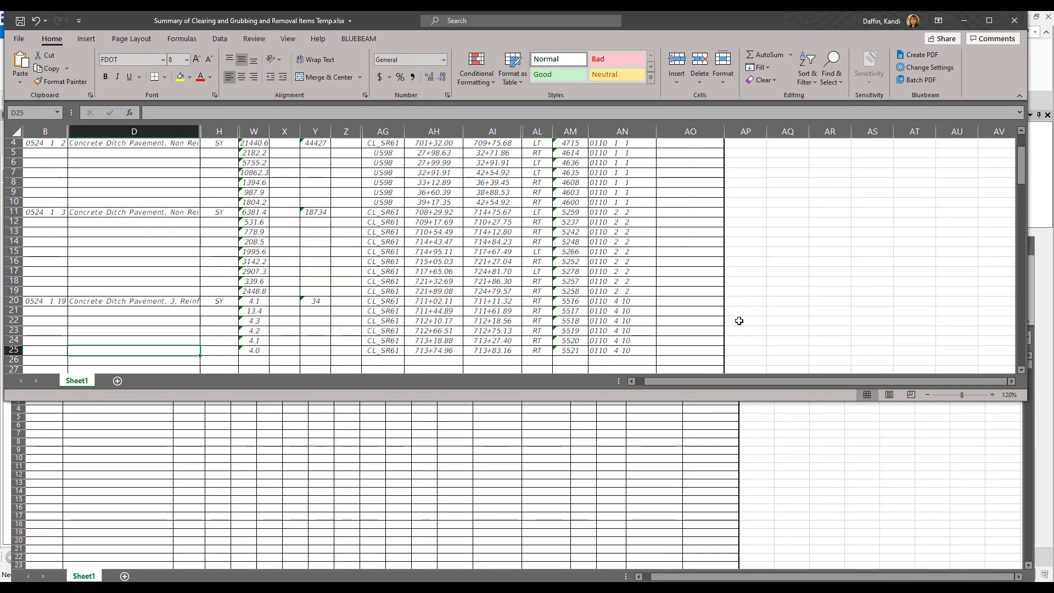
scroll(718, 314, "up", 1)
left_click(979, 490)
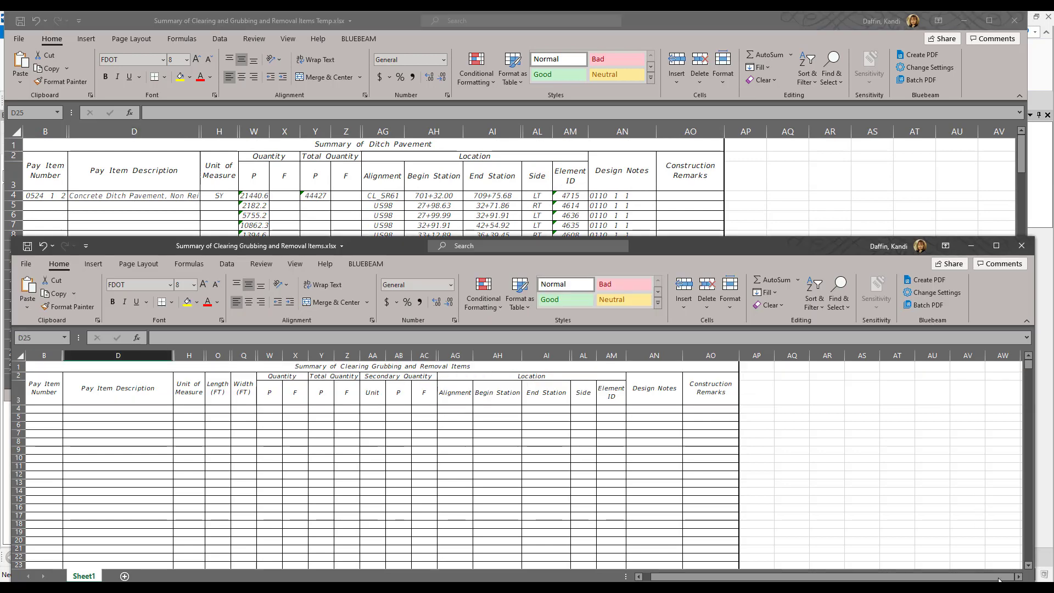
left_click_drag(827, 243, 829, 223)
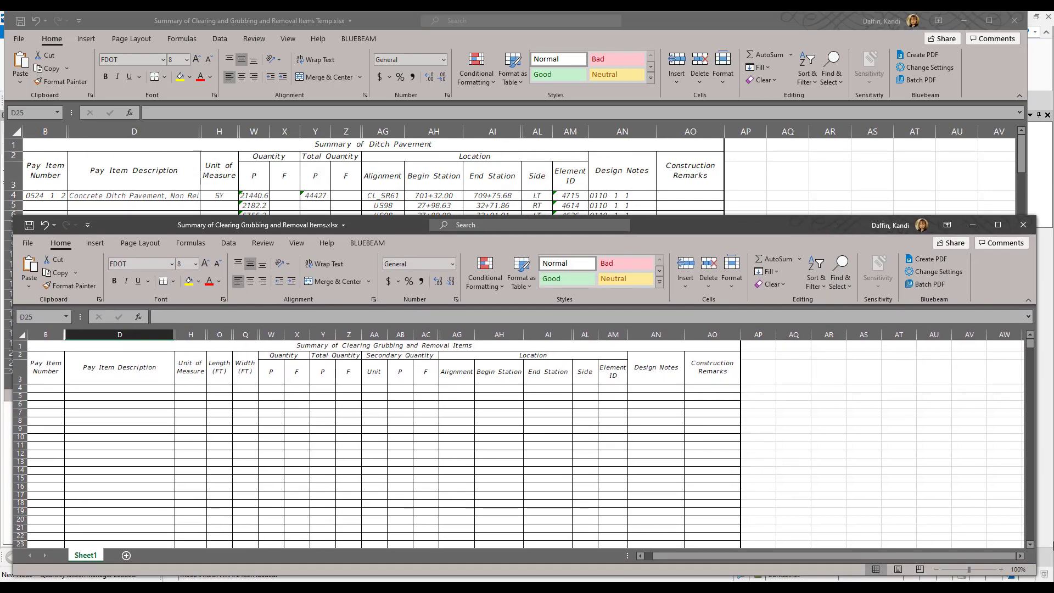
left_click(1001, 570)
left_click(1001, 569)
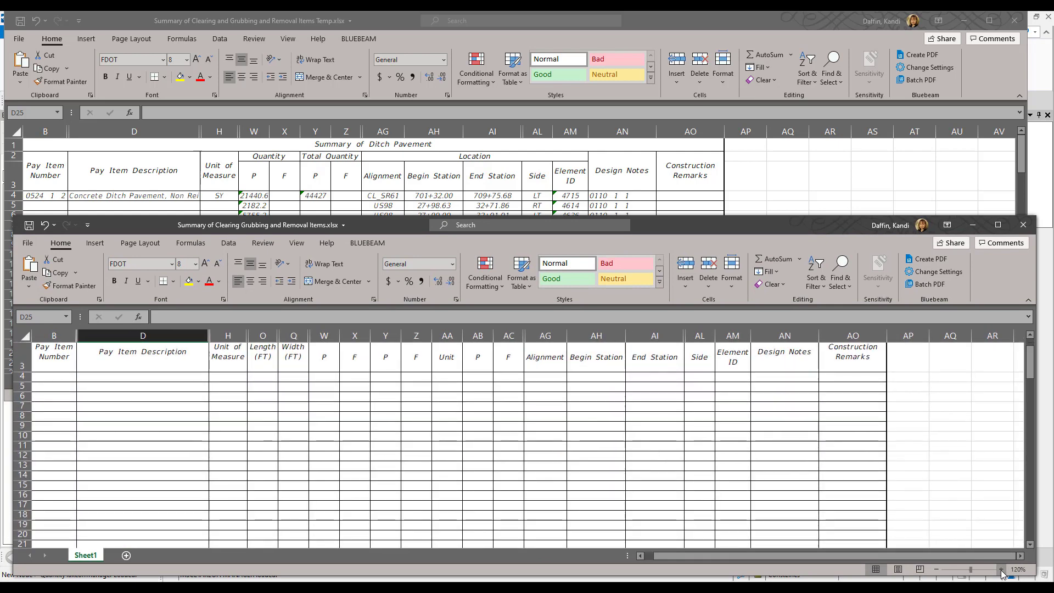
In cell AQ4 of the Temp workbook, enter the formula =W4/4840 to convert the first quantity to acres
left_click(716, 25)
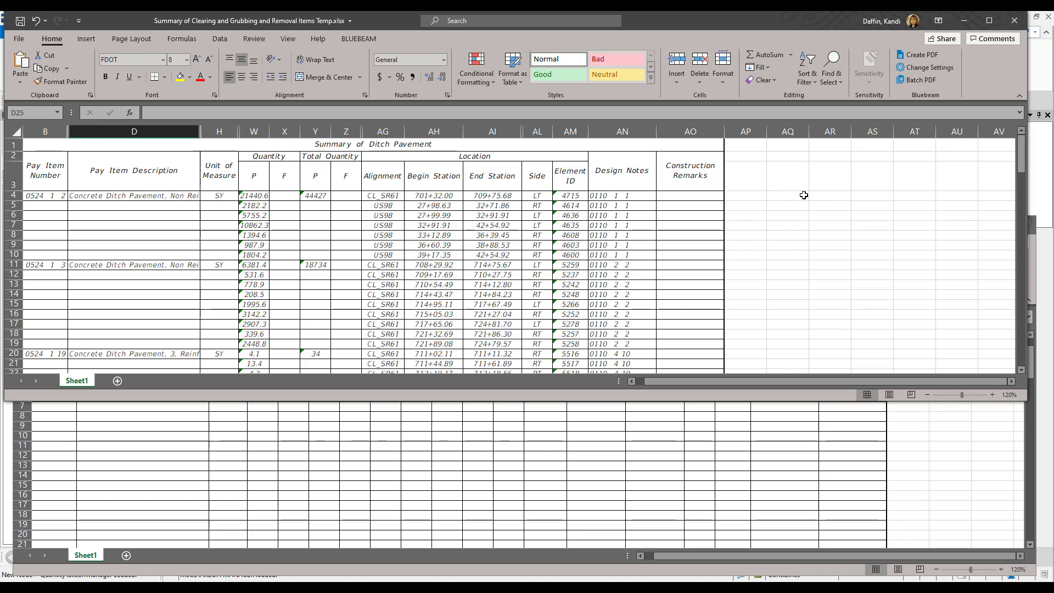
left_click(785, 196)
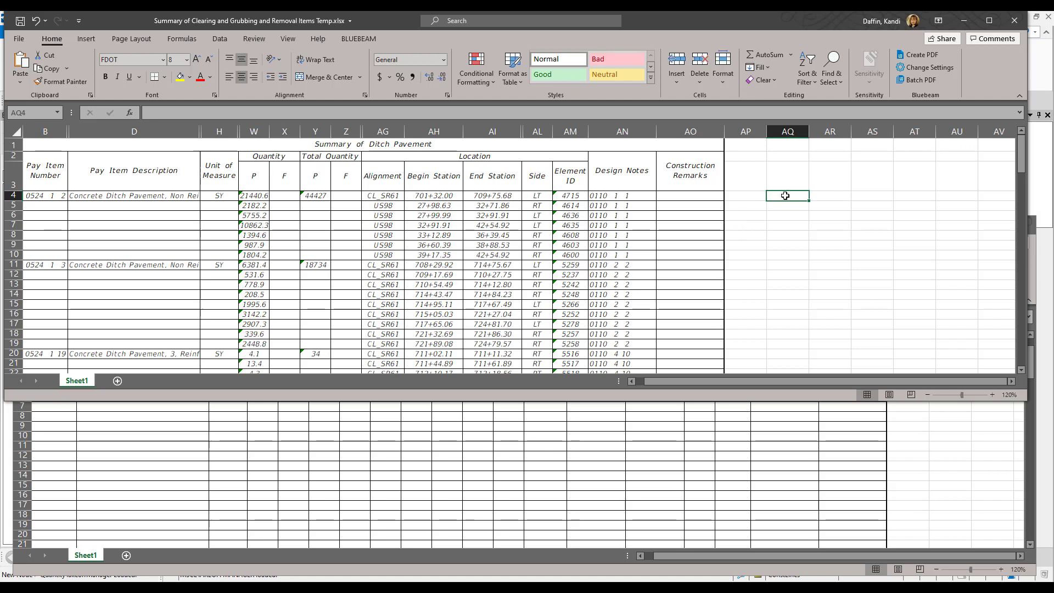
type("=")
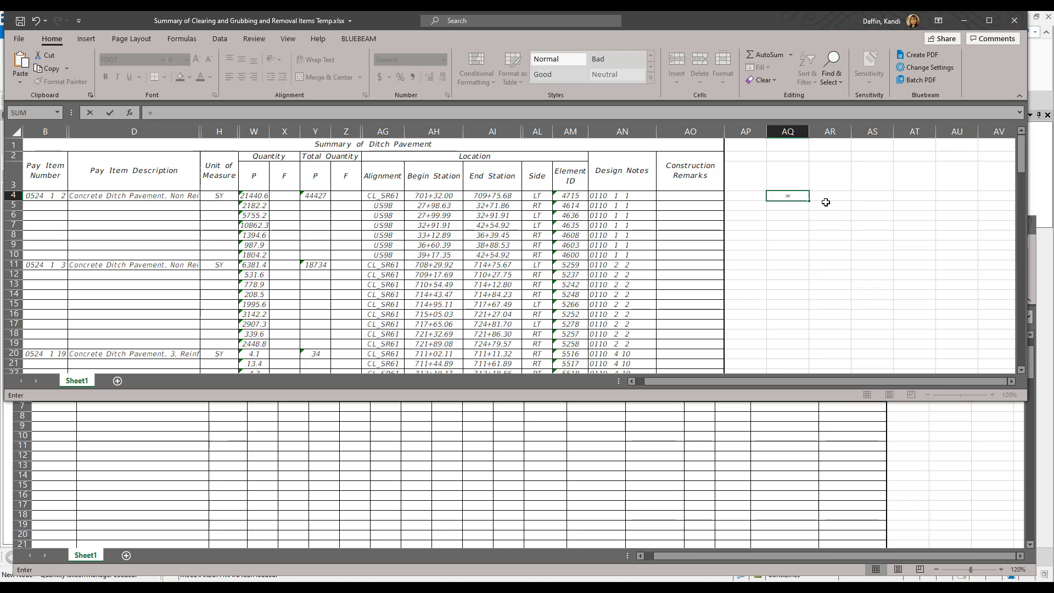
type("W")
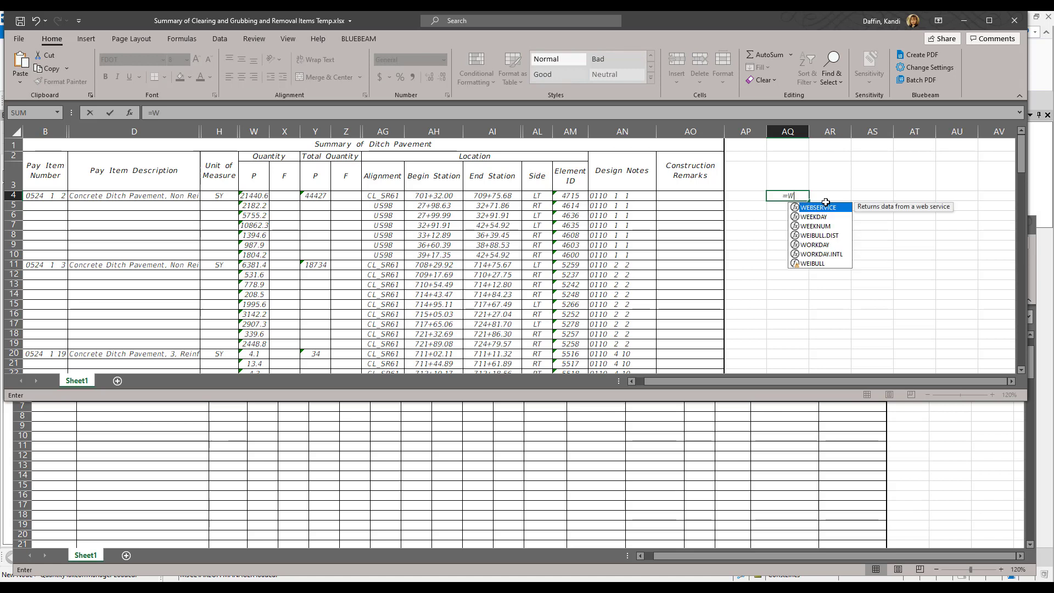
type("$")
key("BackSpace")
type("4")
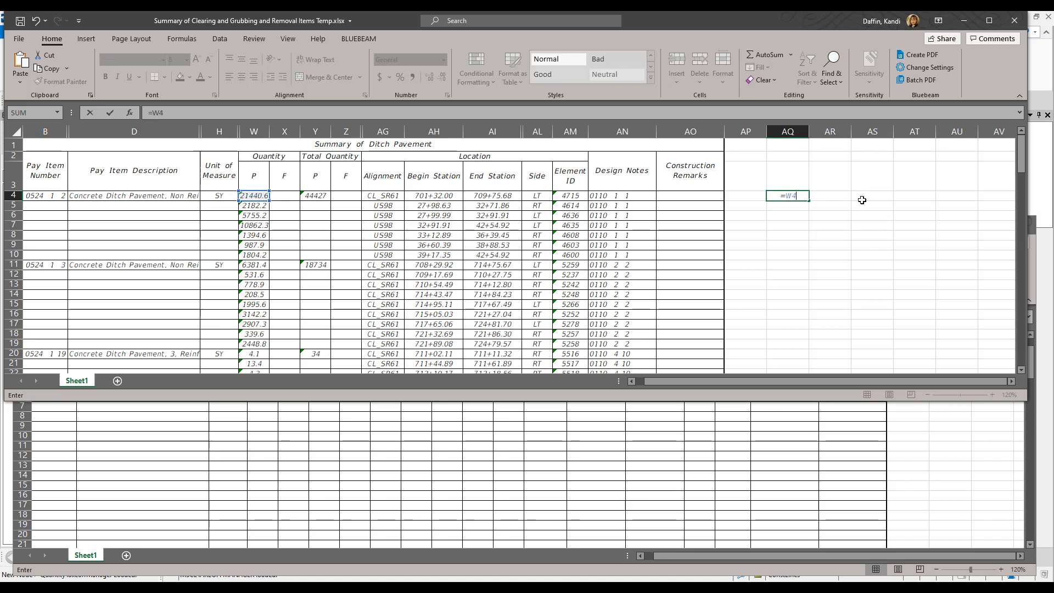
type("/4840")
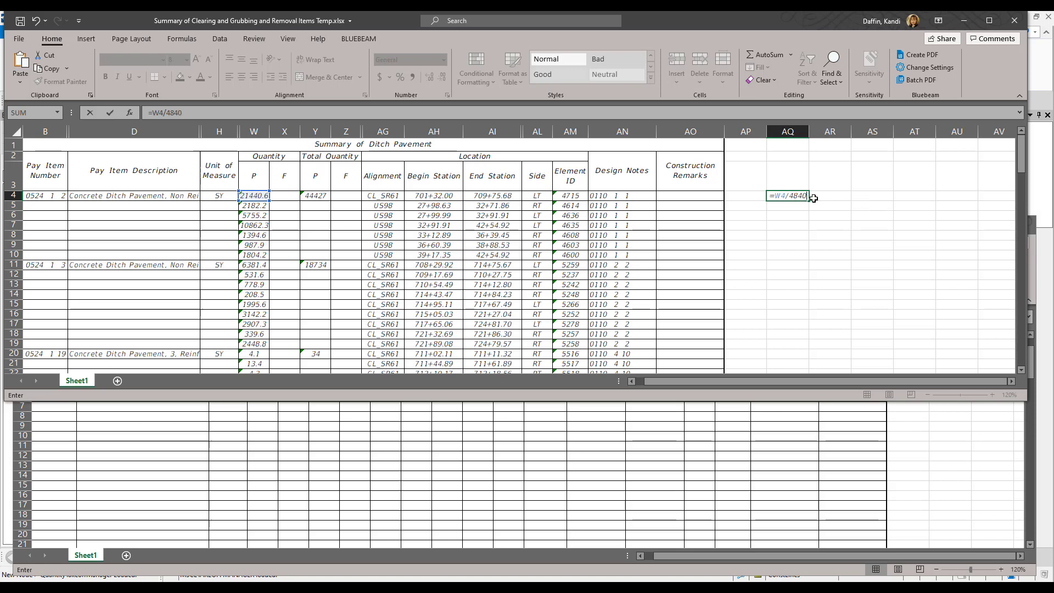
key("Return")
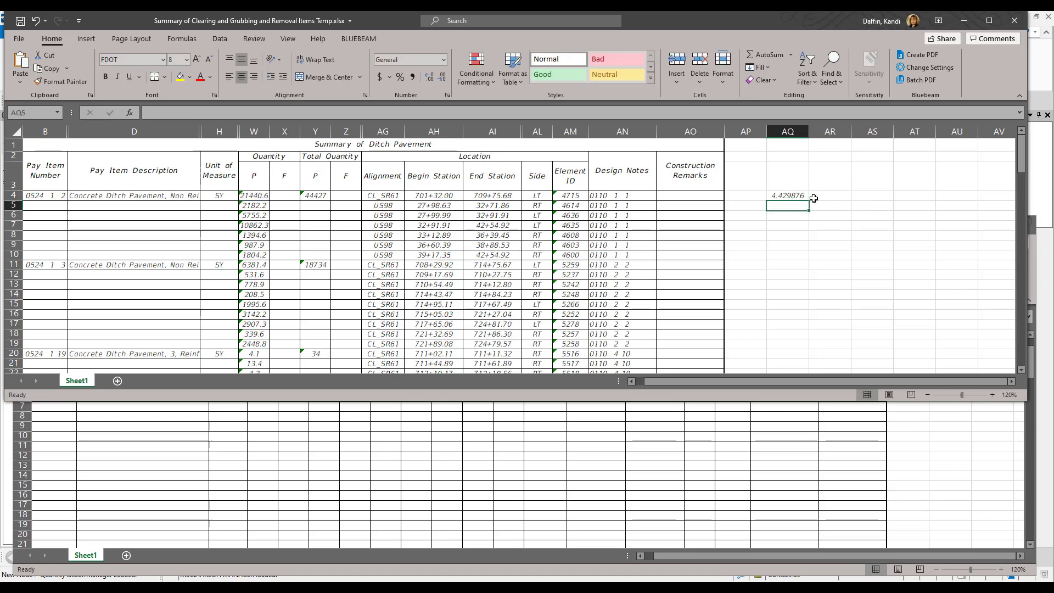
Copy the formula in cell AQ4 into cells AQ5 through AQ19, pasting only formulas, and spot-check the pasted cell references
left_click(788, 196)
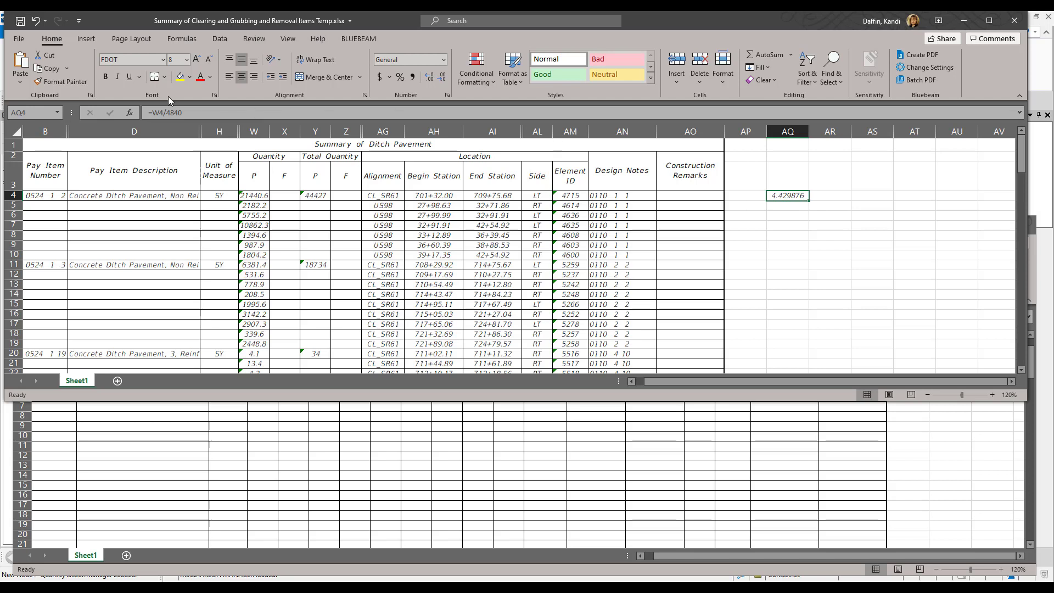
right_click(793, 194)
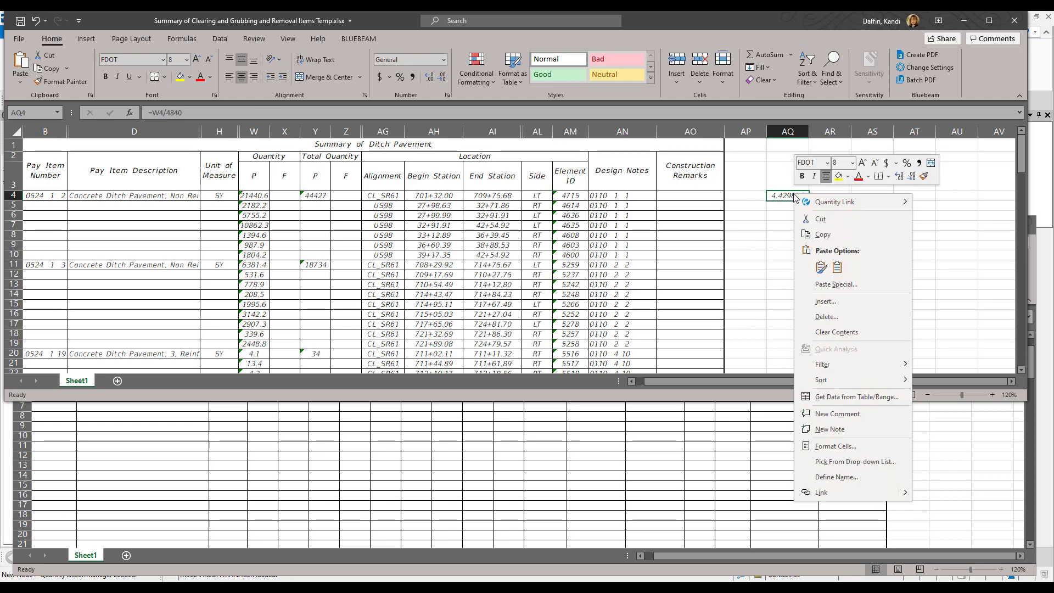
left_click(832, 234)
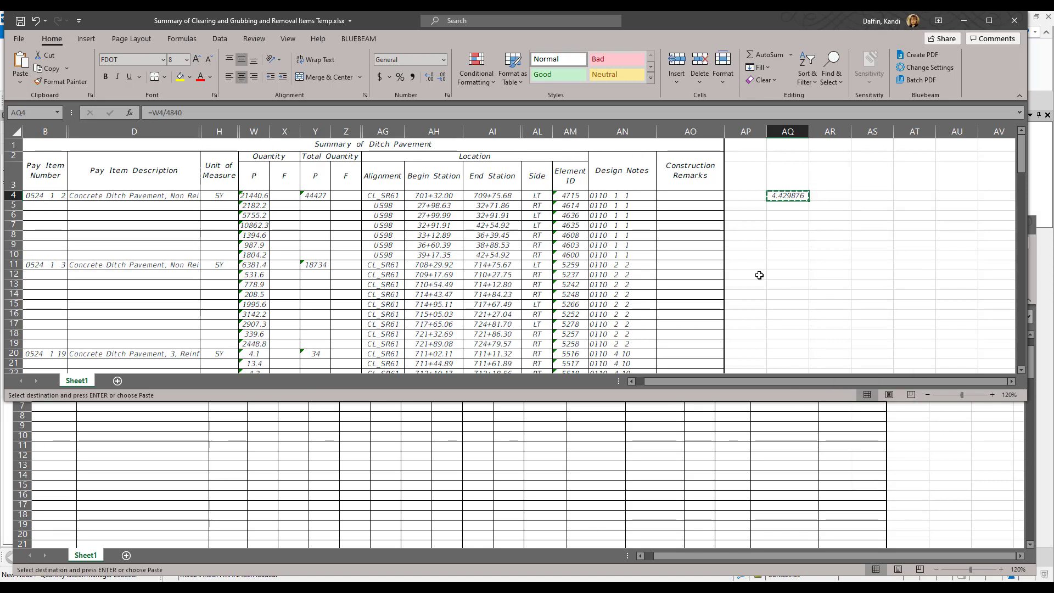
left_click(791, 205)
left_click_drag(791, 206, 784, 344)
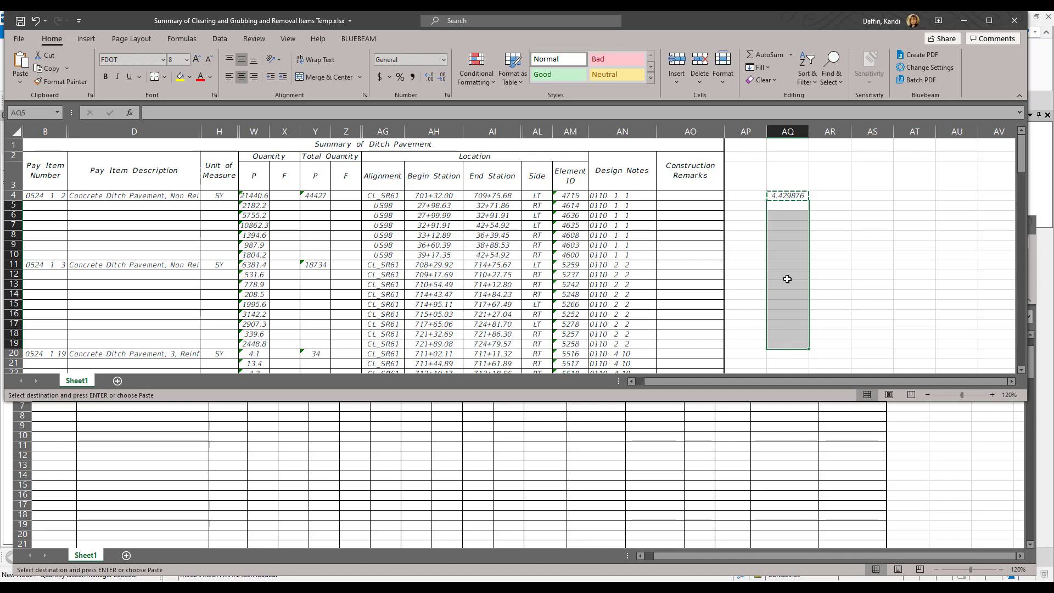
right_click(788, 207)
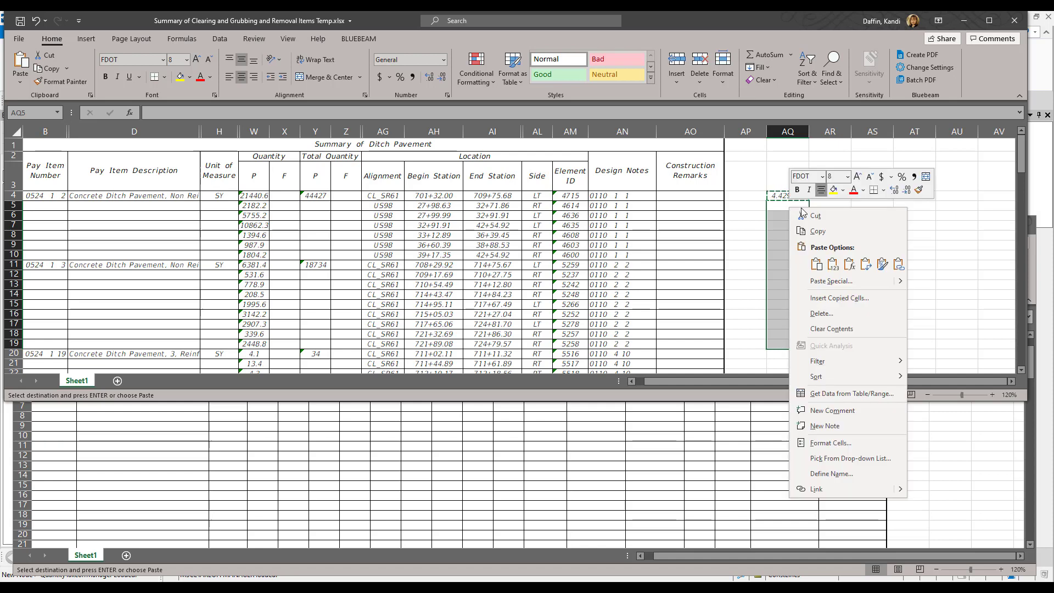
left_click(852, 270)
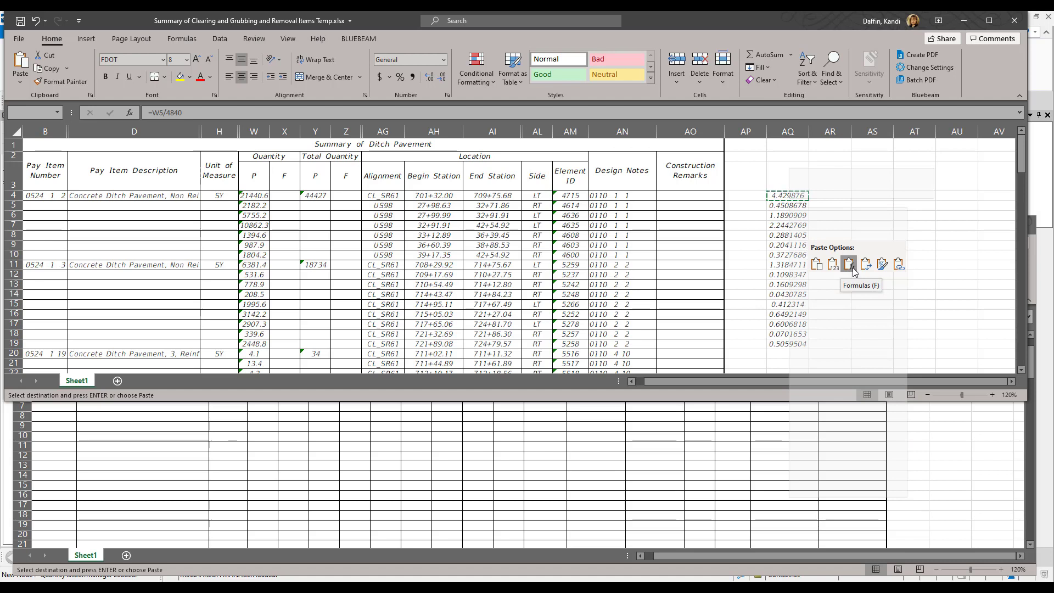
left_click(851, 267)
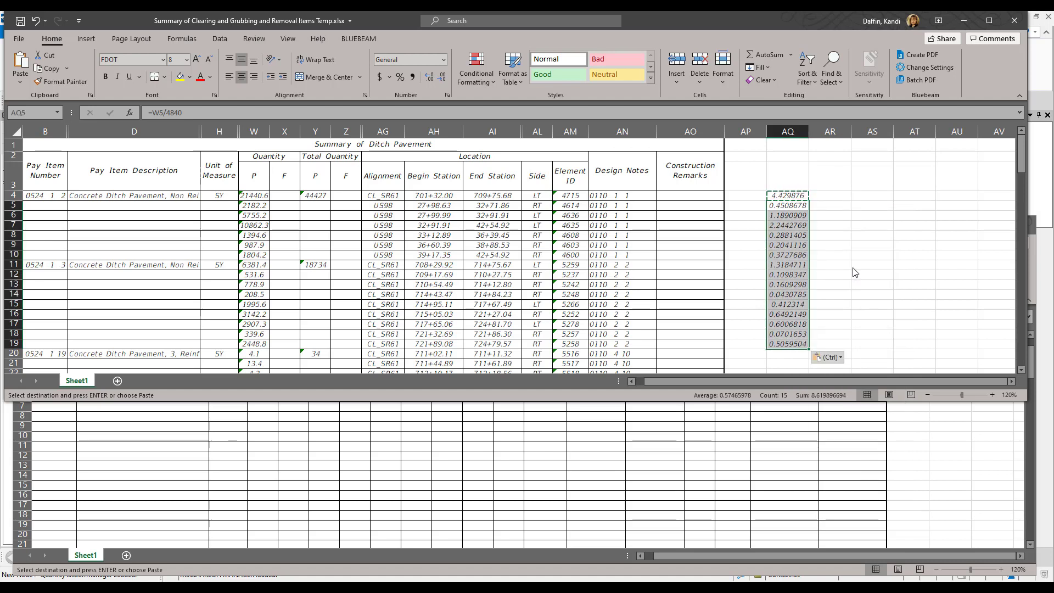
left_click(800, 239)
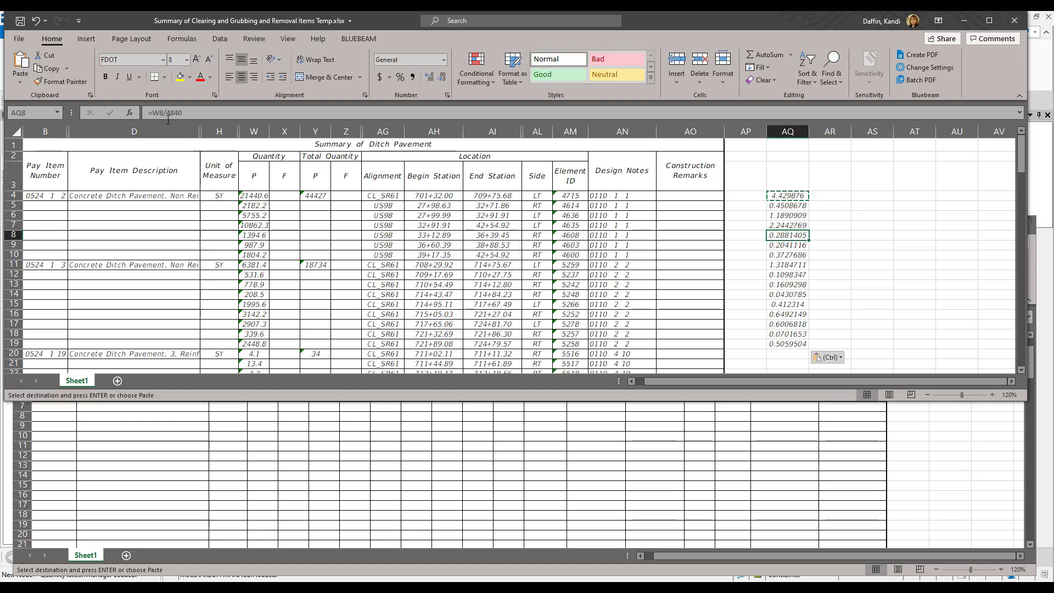
left_click(790, 245)
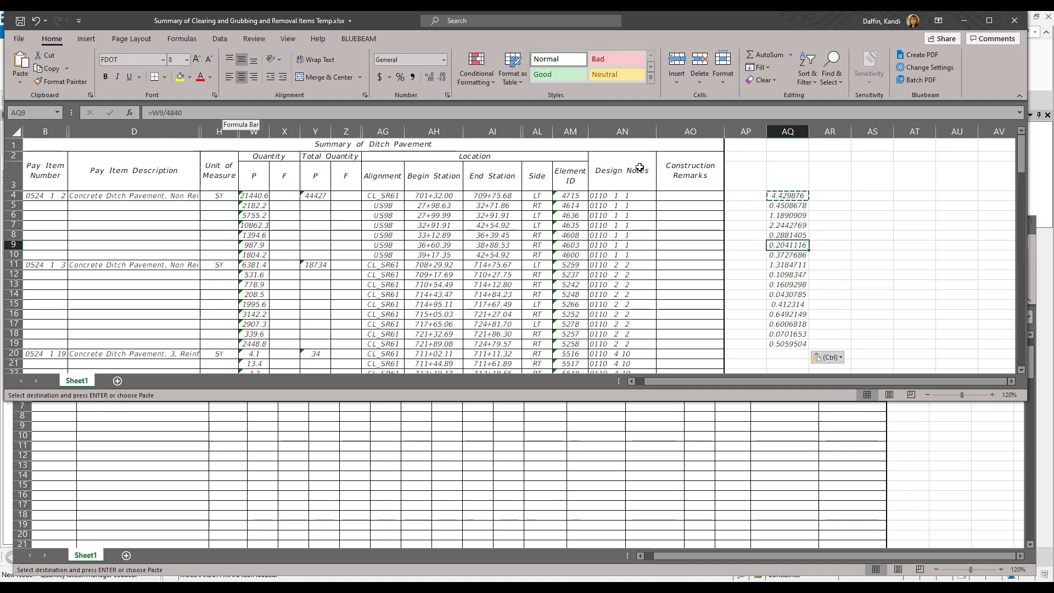
left_click(797, 195)
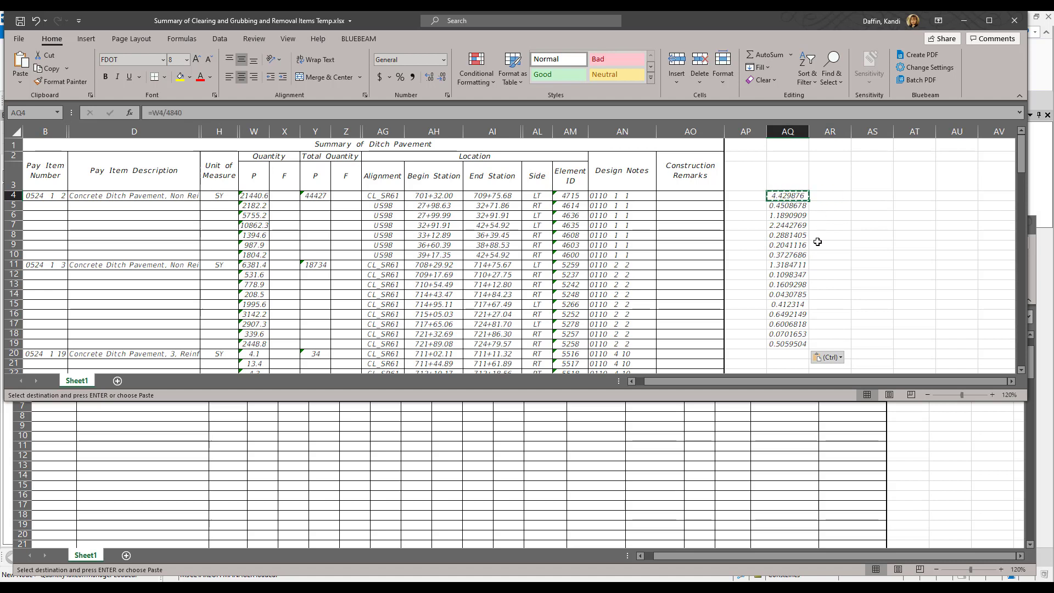
key("Escape")
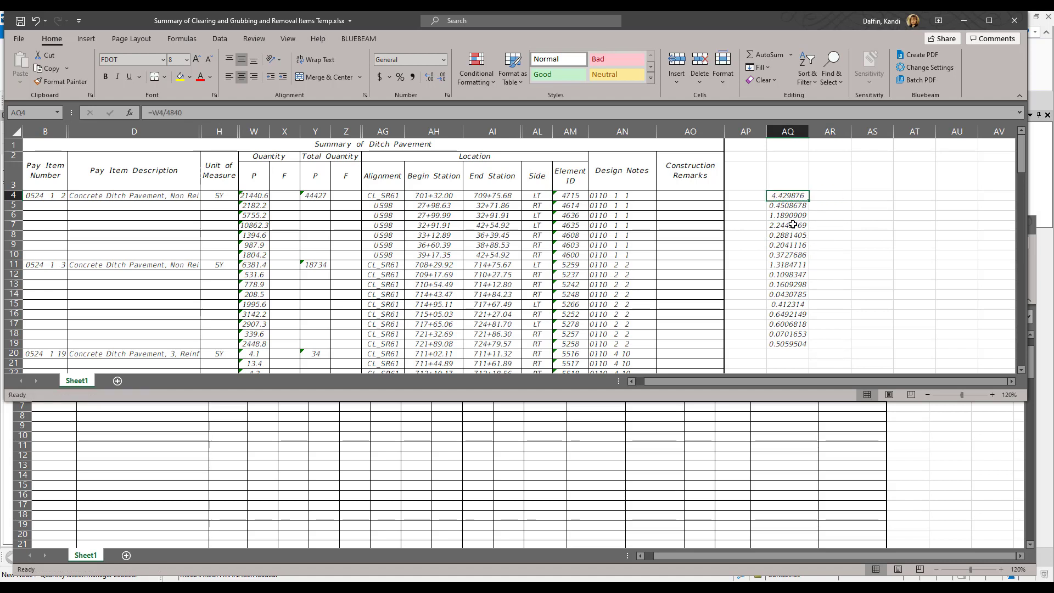
Format the converted quantities in AQ4 through AQ19 as Number with three decimal places
left_click_drag(788, 196, 789, 345)
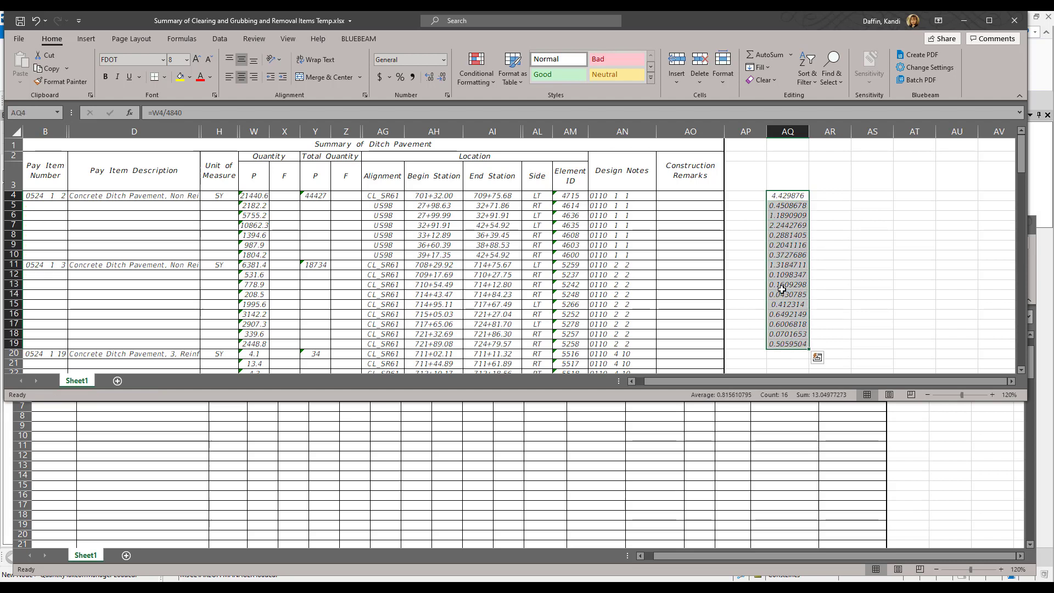
left_click(443, 58)
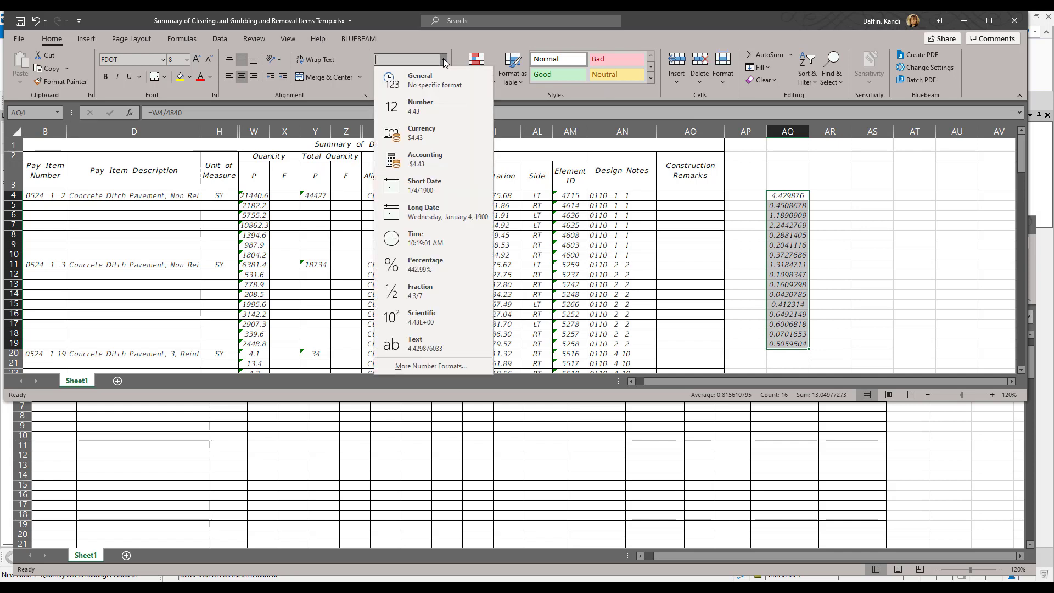
left_click(417, 104)
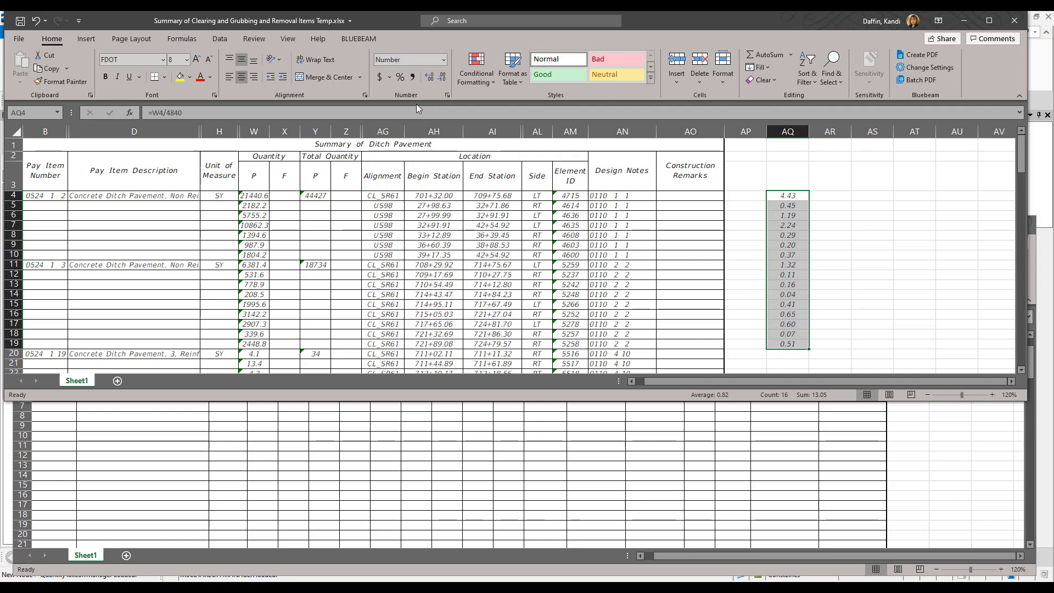
left_click(444, 78)
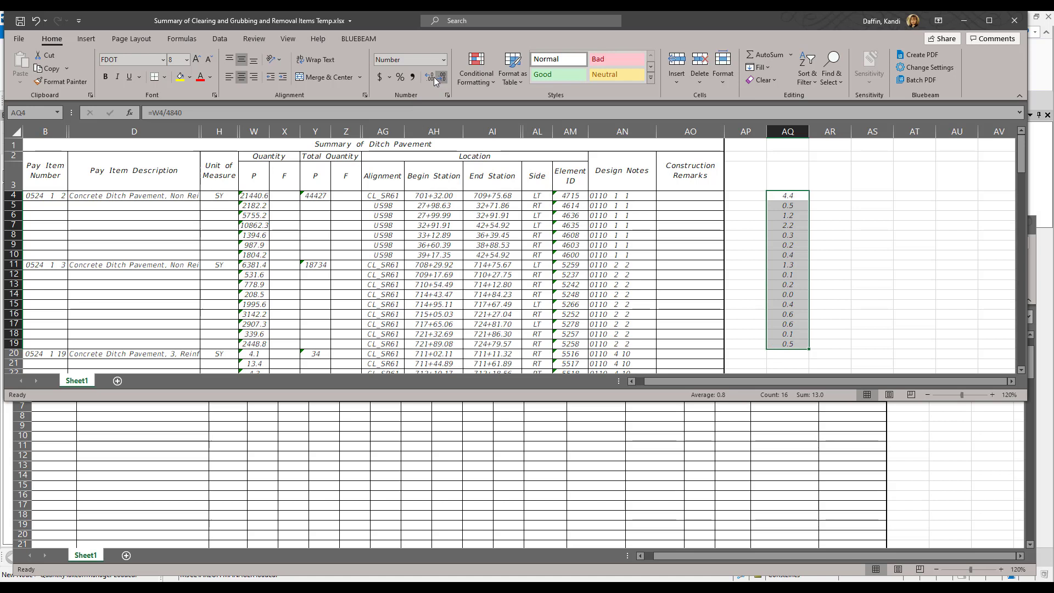
left_click(429, 78)
left_click(428, 78)
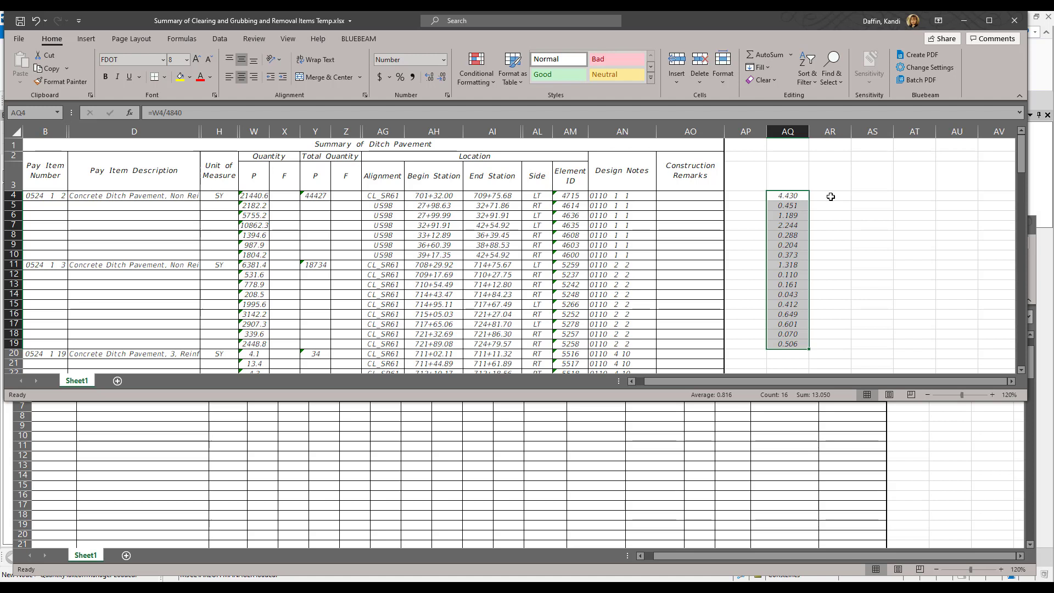
left_click(831, 196)
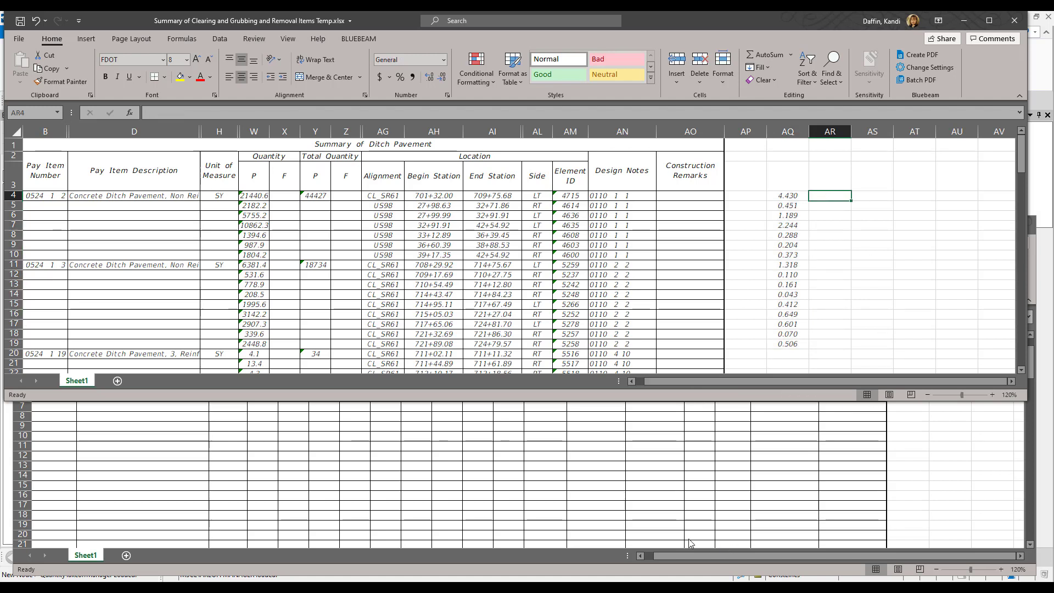
In row 4 of the Clearing Grubbing and Removal Items workbook, enter pay item 0110 1 1, description Clearing & Grubbing, and unit LS
left_click(512, 565)
scroll(456, 364, "up", 1)
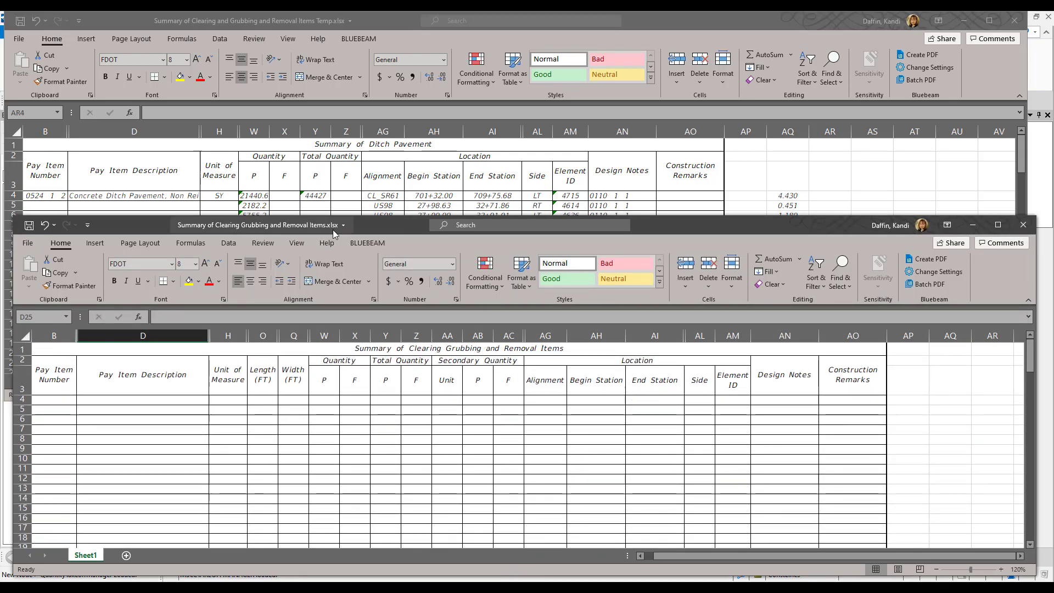
left_click(54, 400)
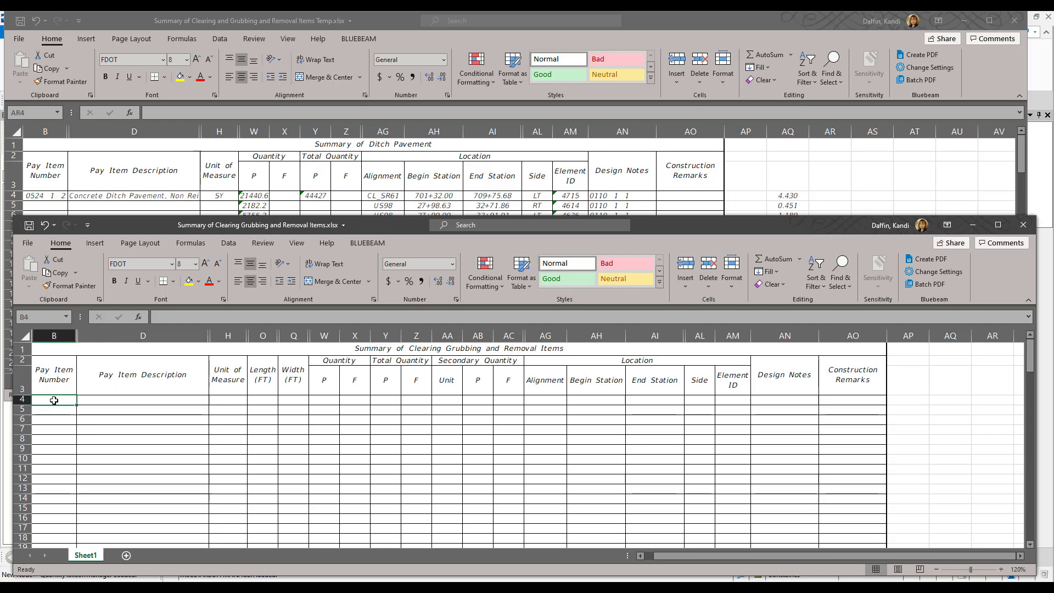
type("0110")
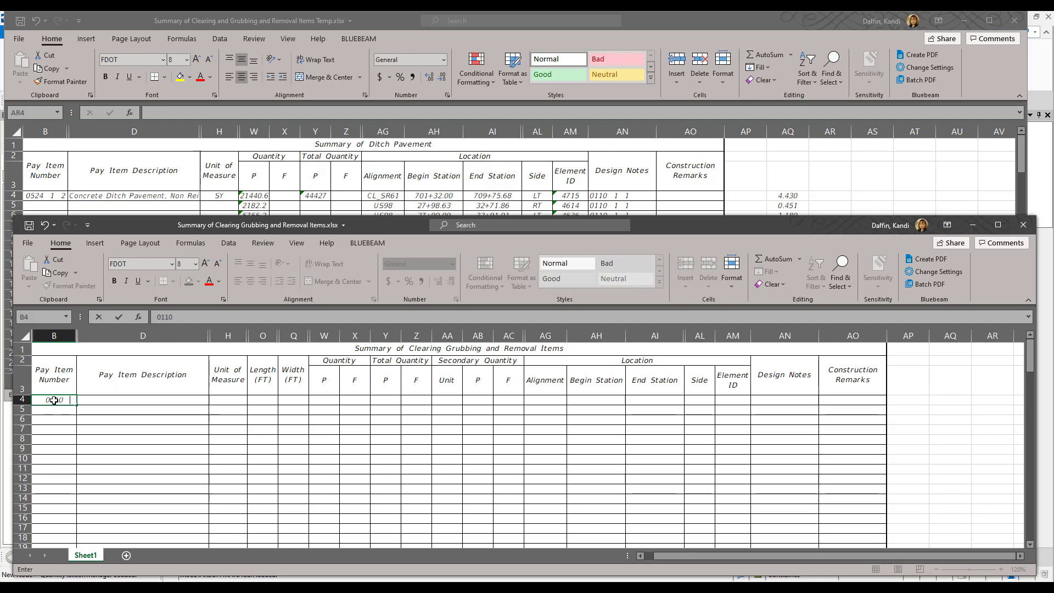
type(" 1 1")
key("Tab")
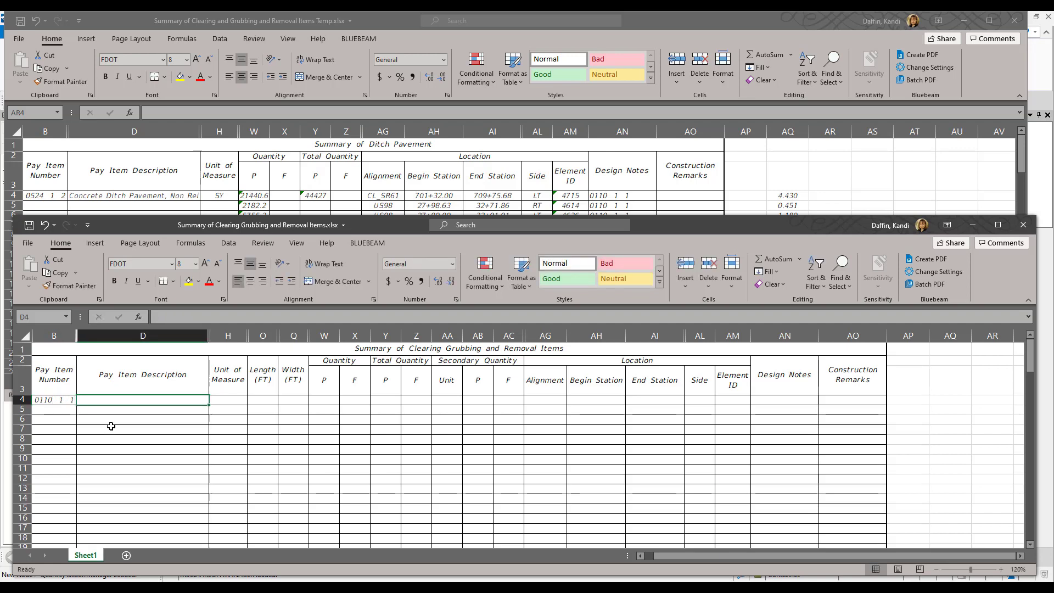
type("Clearin")
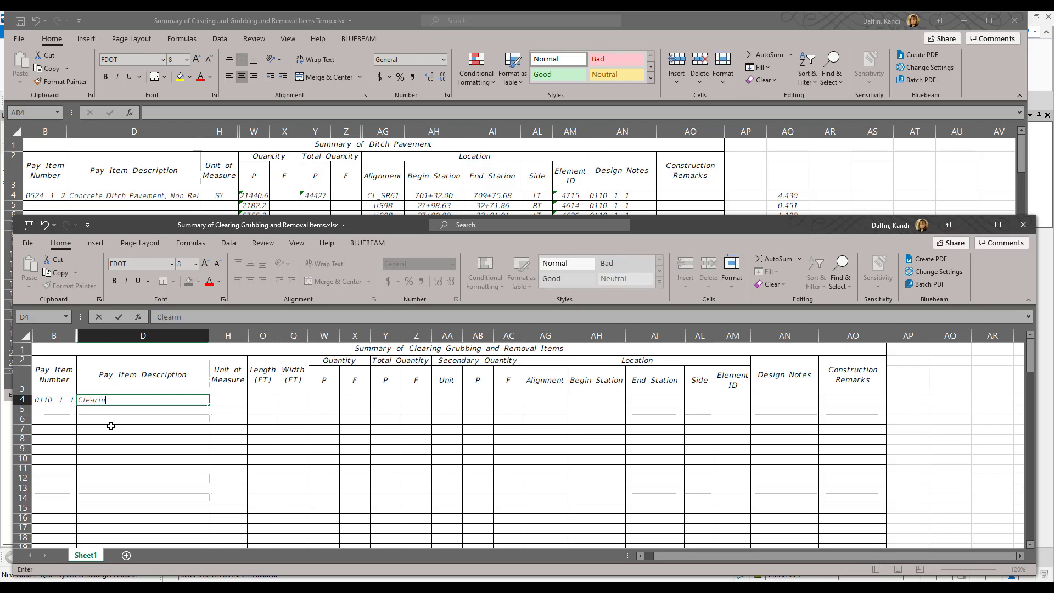
type("g & Grubbing")
left_click(239, 401)
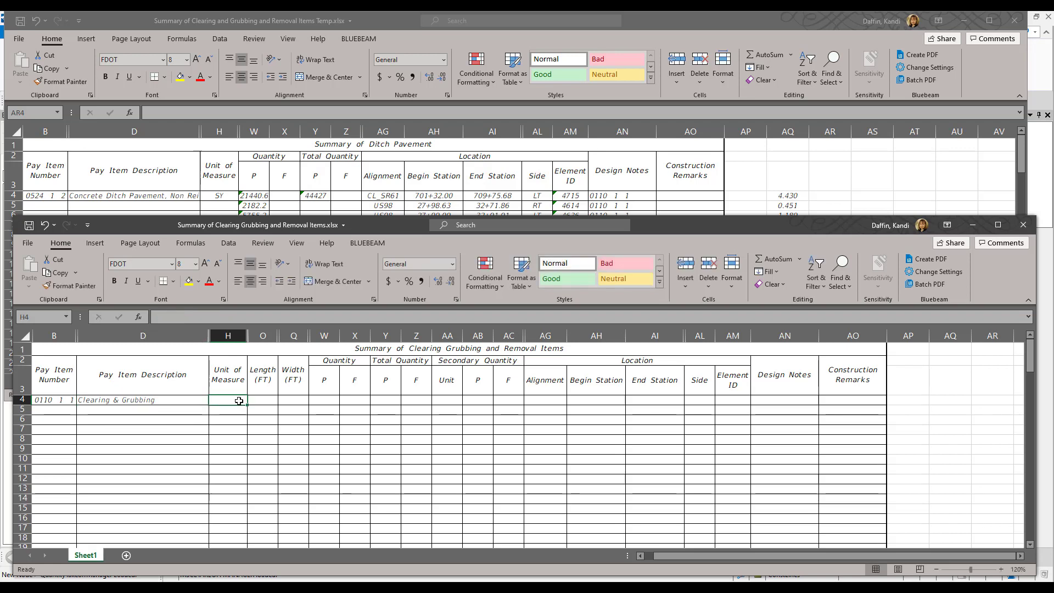
type("LS")
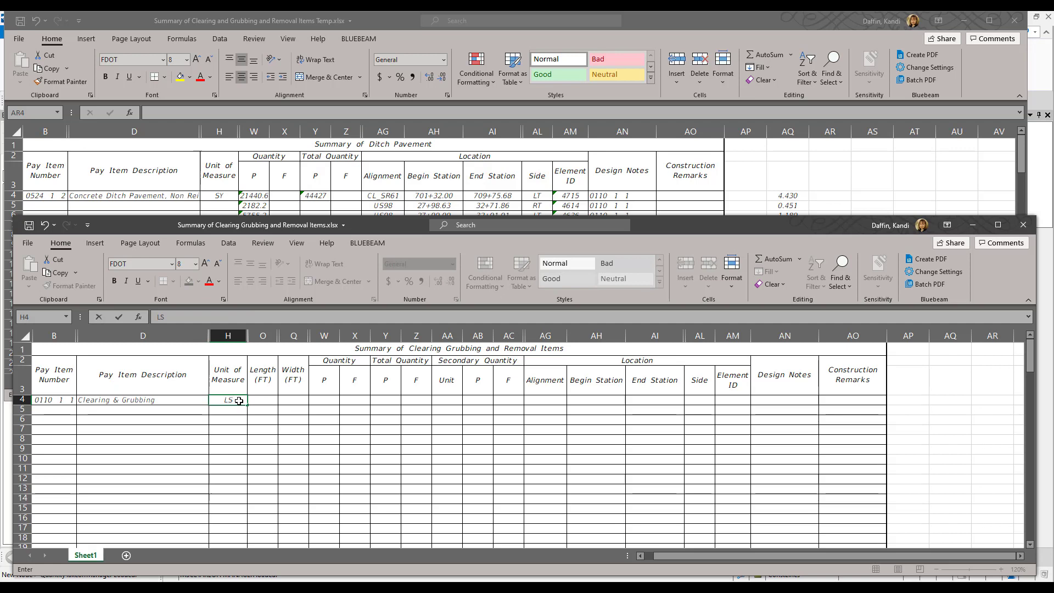
In row 4, enter 1 for both the plan quantity and the plan total quantity, and AC as the secondary quantity unit
left_click(335, 400)
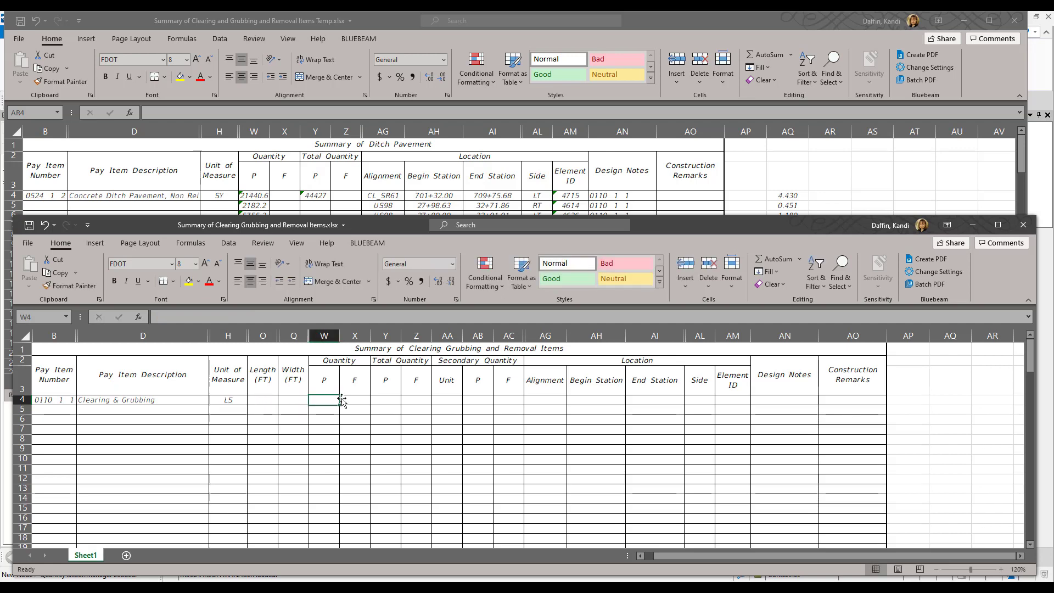
type("1")
left_click(390, 402)
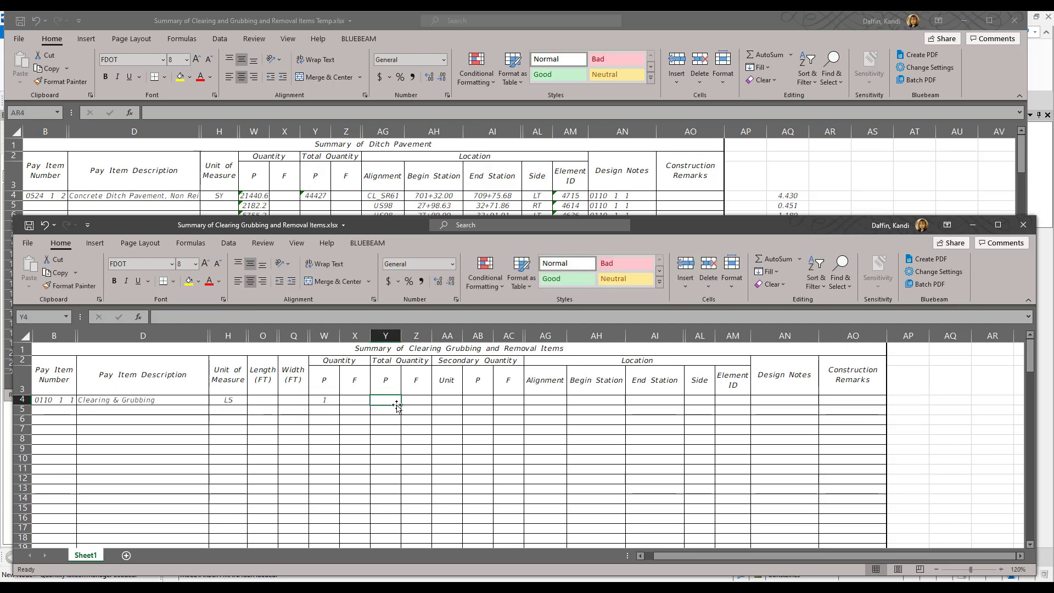
type("1")
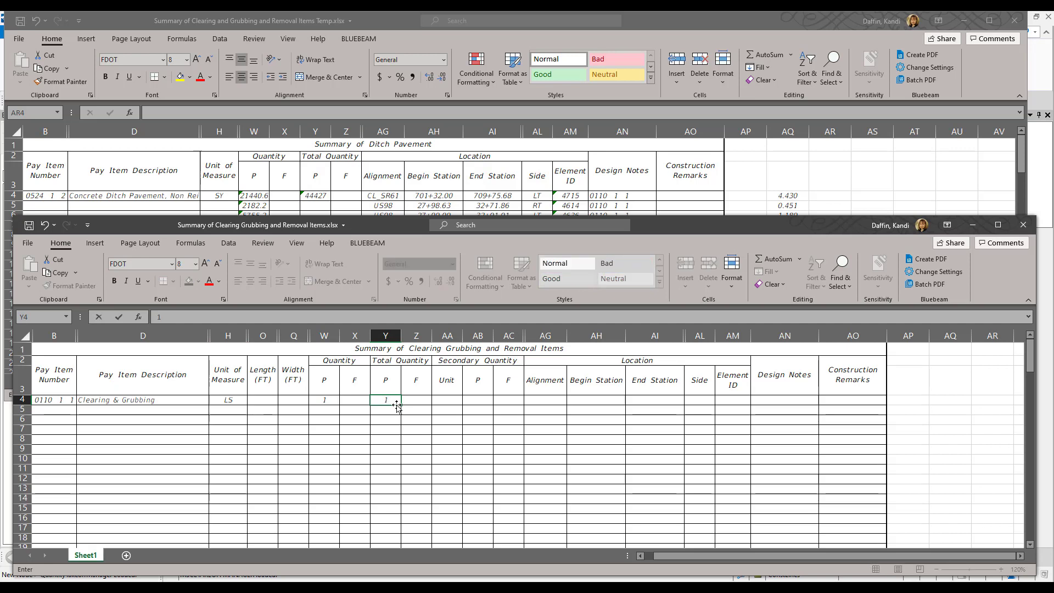
left_click(447, 399)
type("AC")
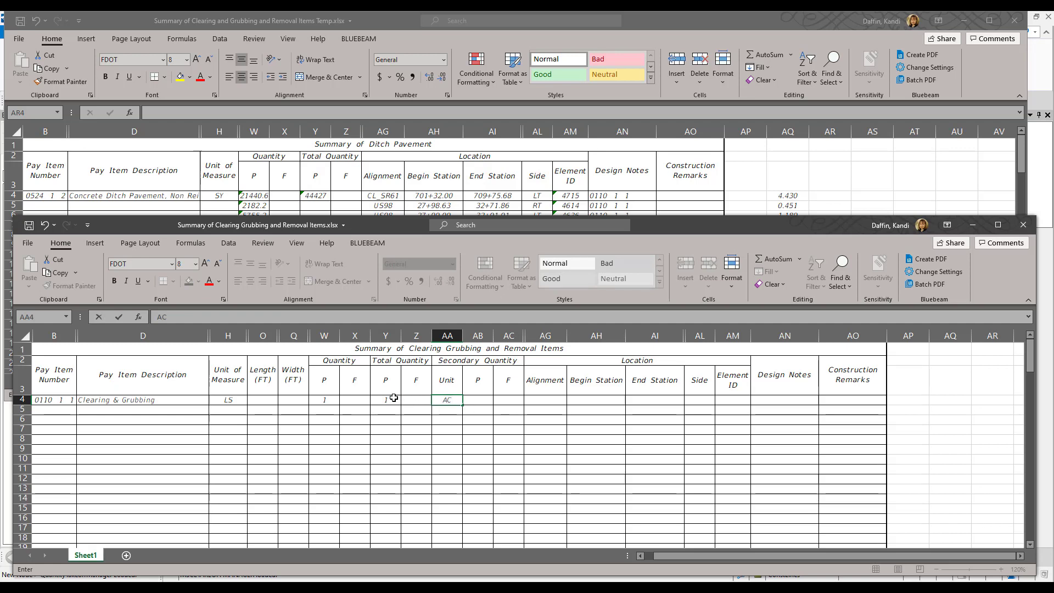
left_click(485, 400)
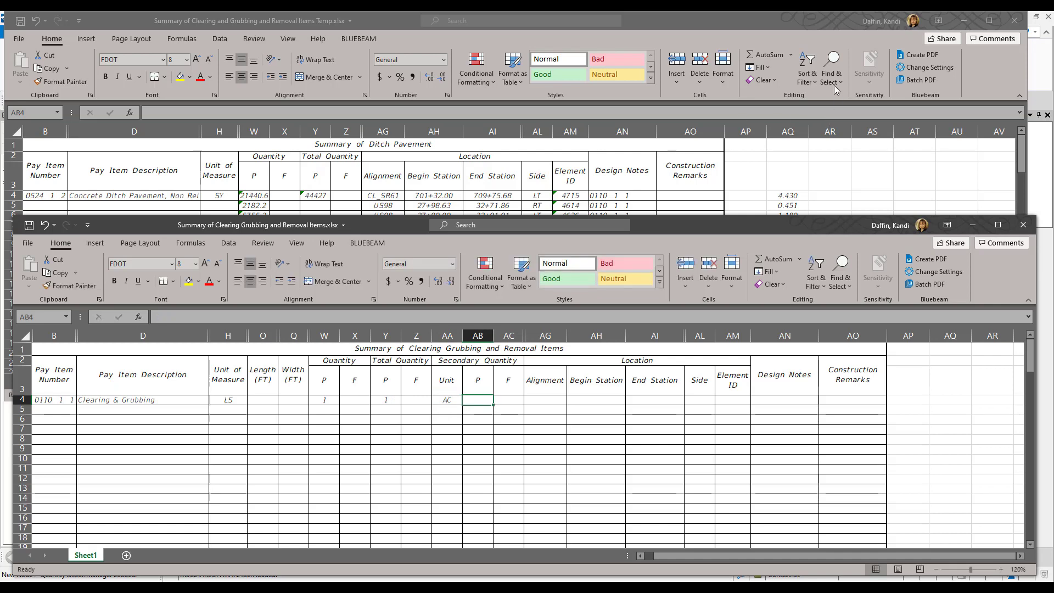
Copy the acre values in cells AQ4 through AQ10 of the Temp workbook
left_click(805, 20)
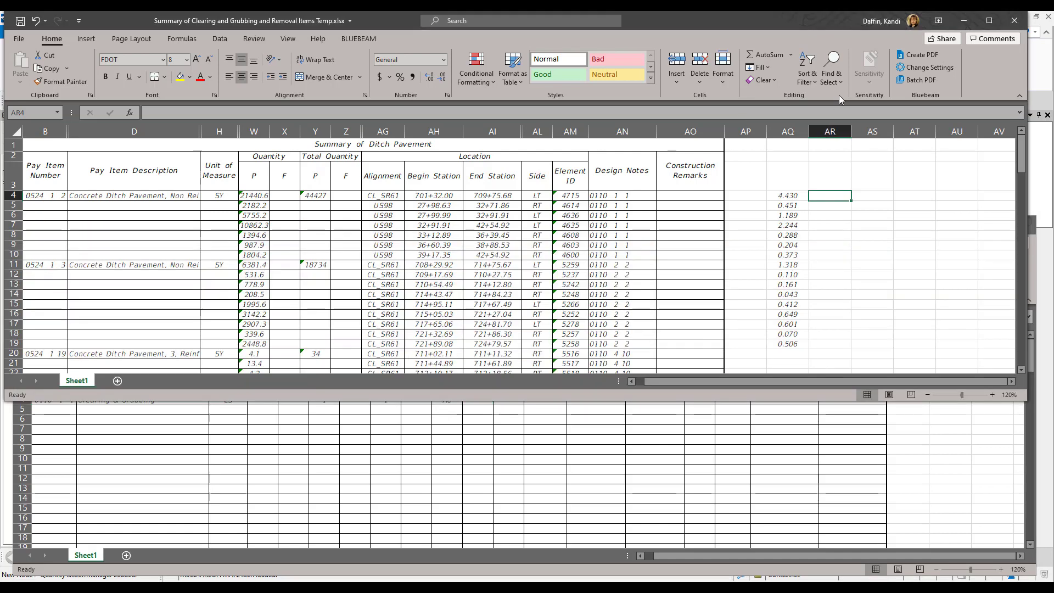
left_click(792, 197)
left_click_drag(792, 197, 781, 256)
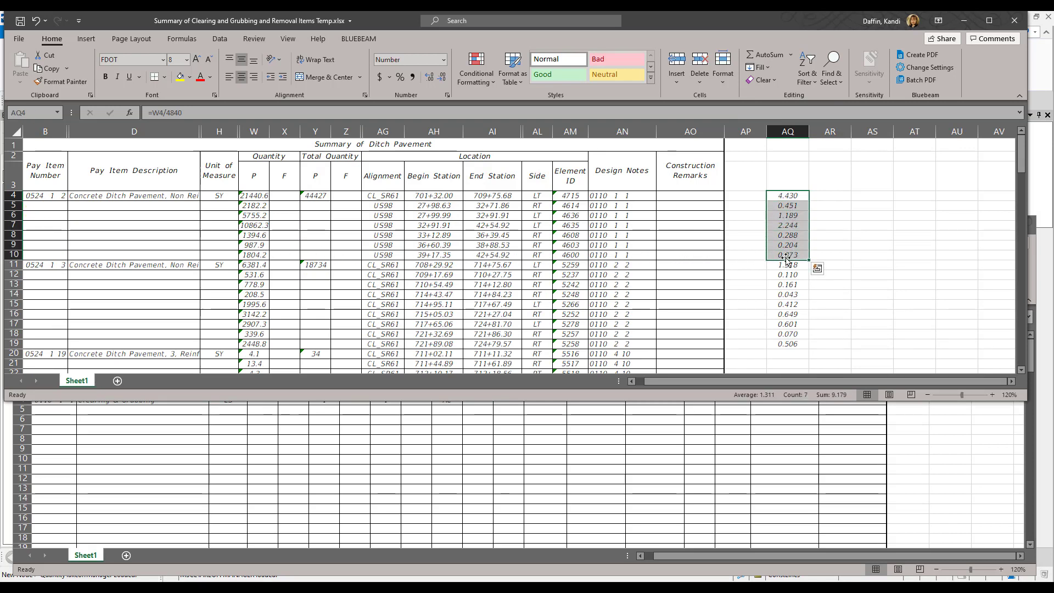
right_click(786, 216)
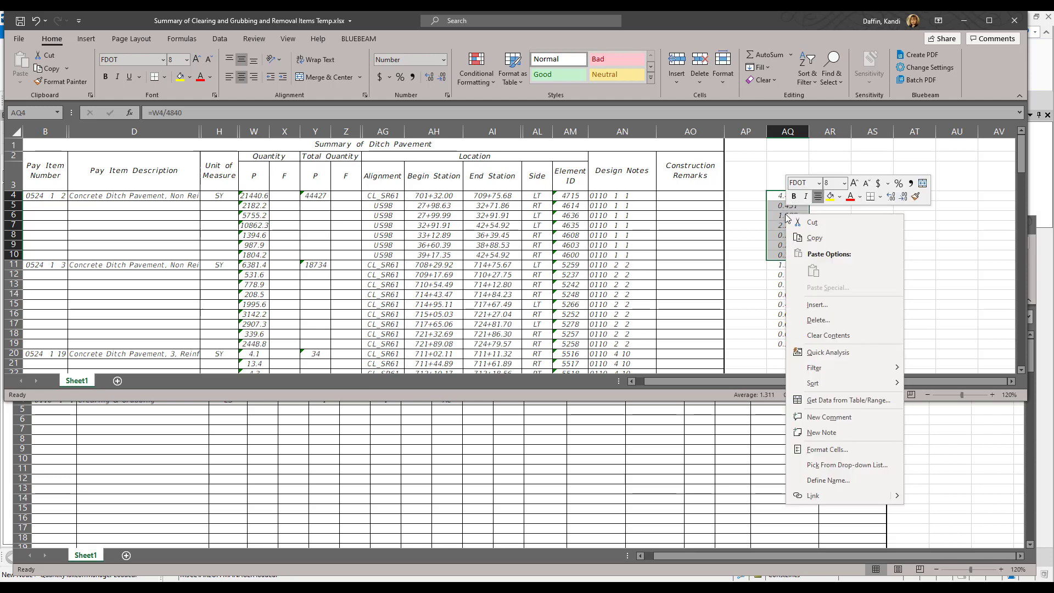
left_click(826, 244)
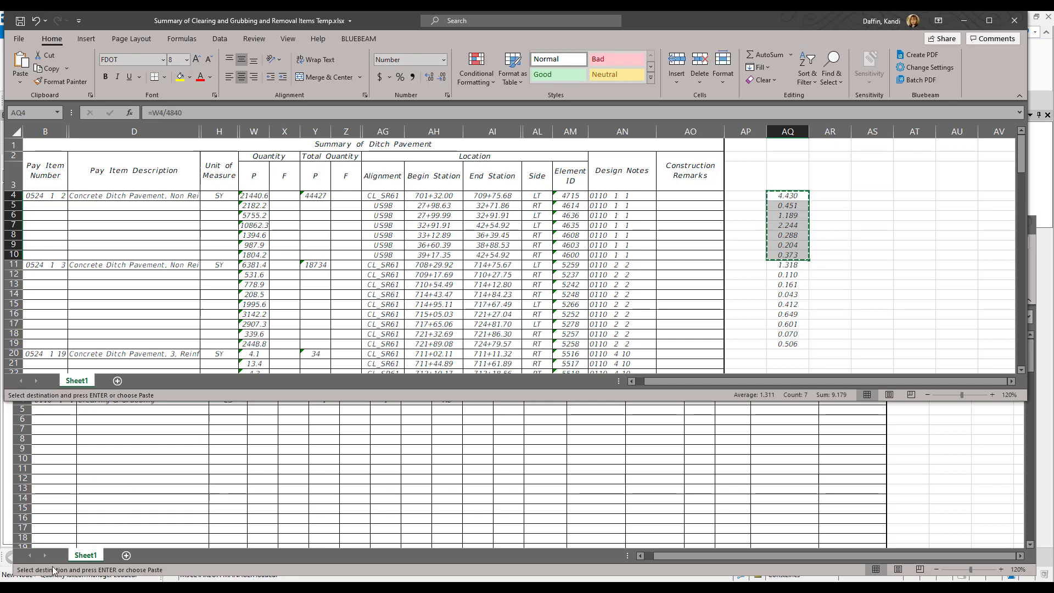
Switch to a blank Notepad document and paste the copied acre values into it as plain text
left_click(96, 574)
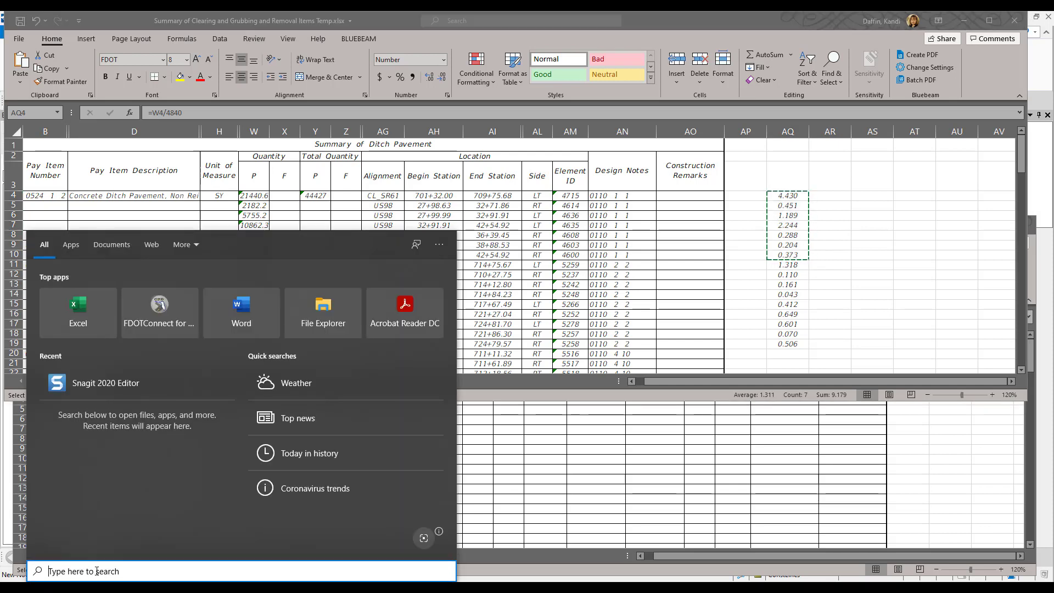
type("notepad")
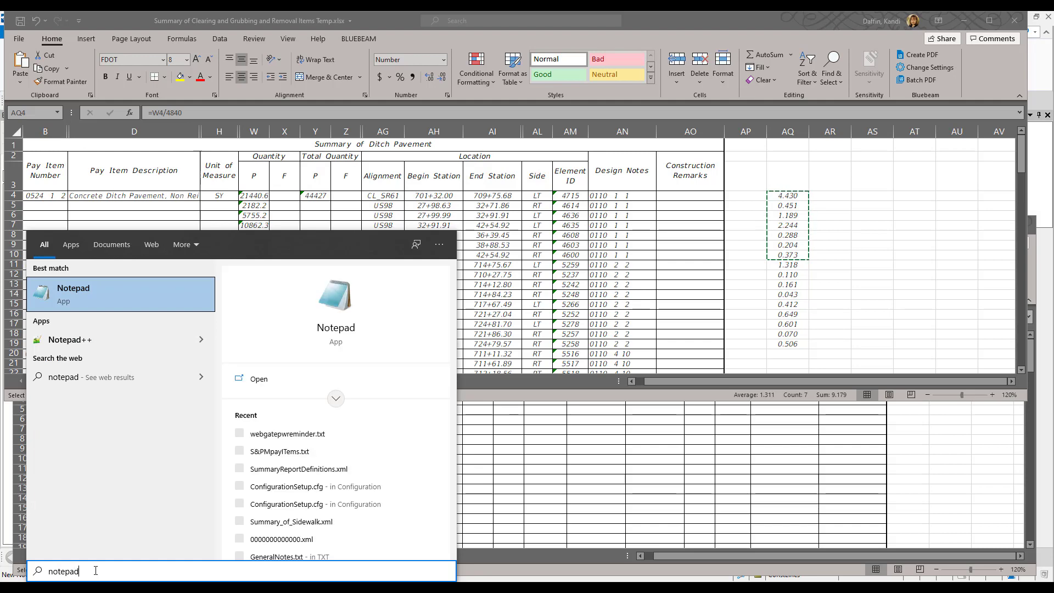
left_click(83, 299)
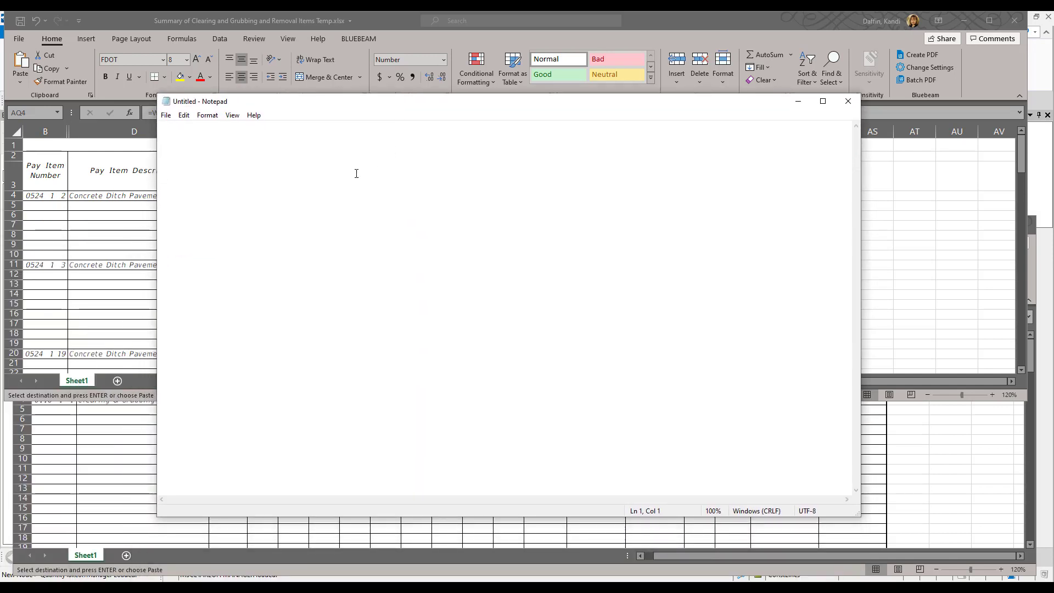
right_click(239, 159)
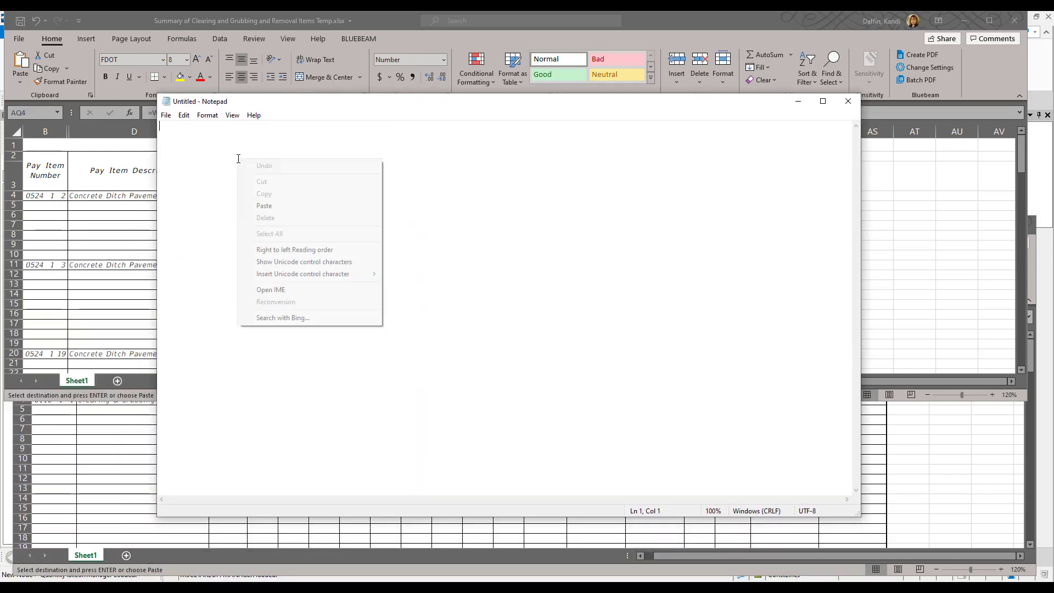
left_click(272, 210)
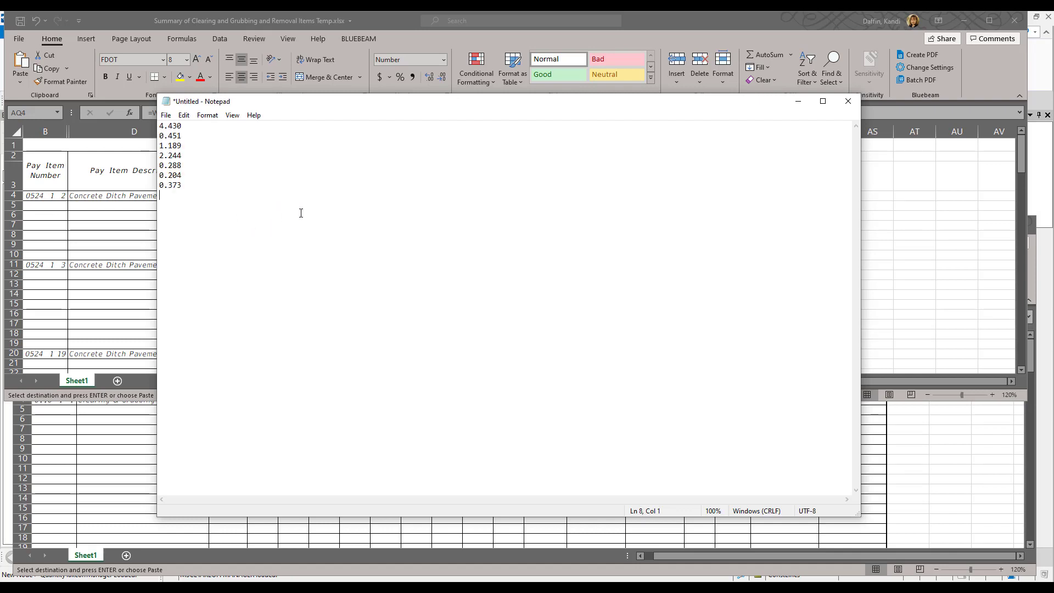
Select and copy the full list of acre values in the Notepad document
left_click_drag(180, 186, 150, 124)
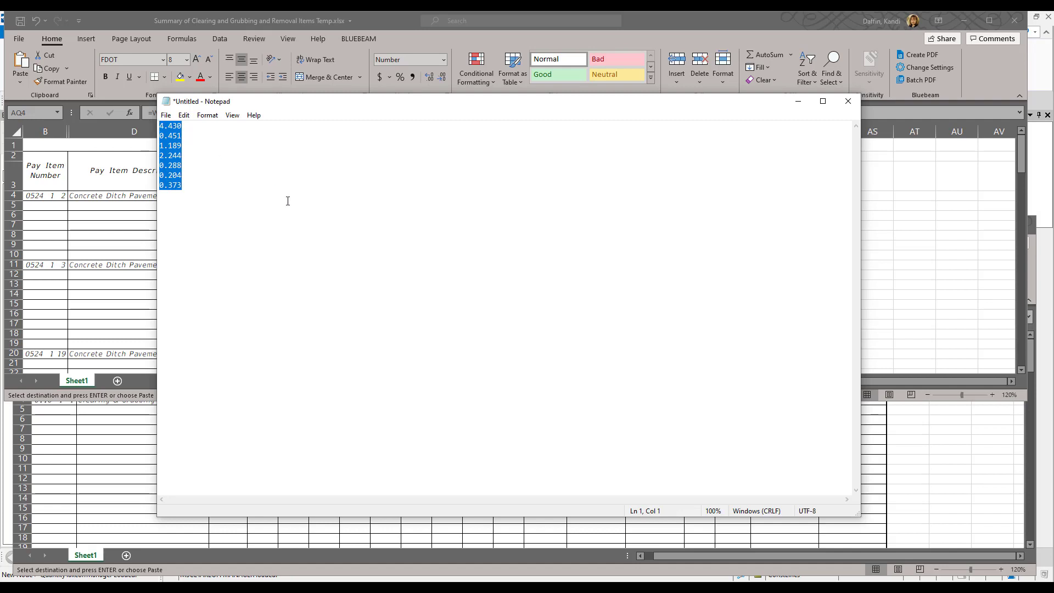
key("ctrl+c")
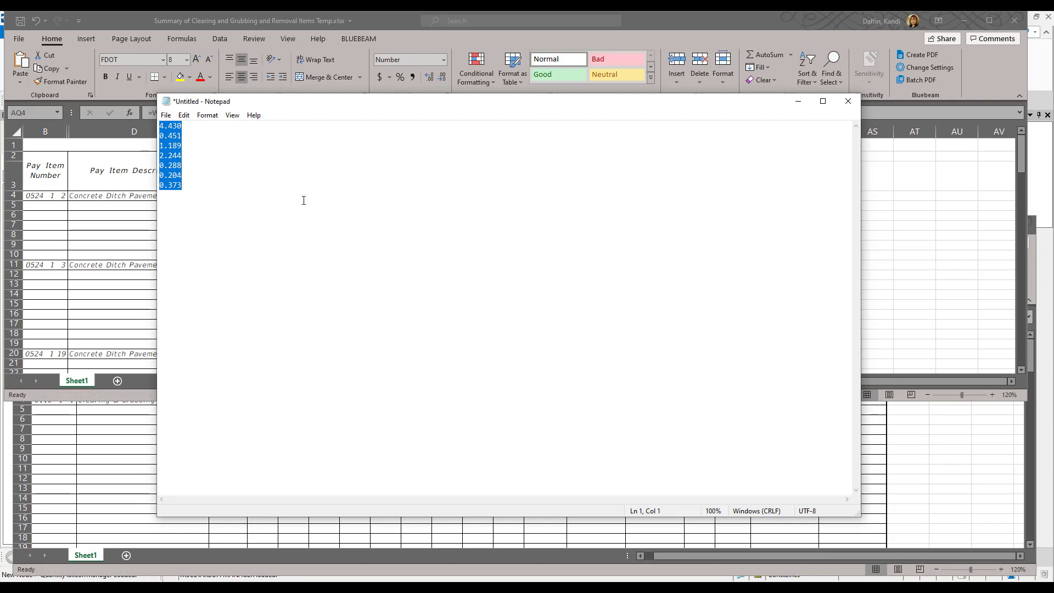
right_click(182, 155)
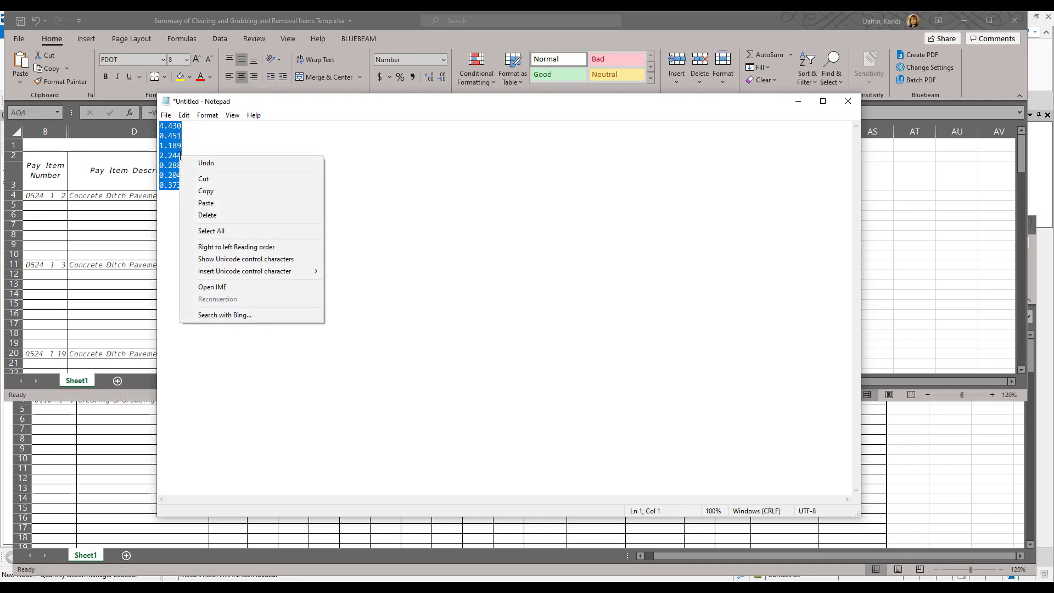
left_click(219, 188)
Paste the acre values into the secondary plan quantity column of the Clearing Grubbing and Removal Items workbook, starting at AB4
left_click(689, 20)
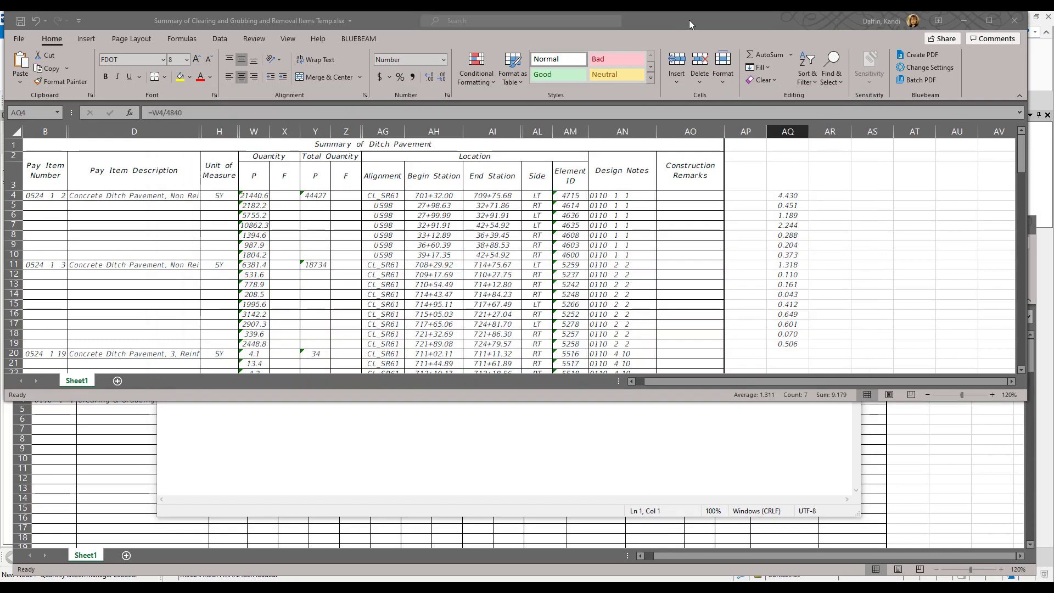
left_click(883, 469)
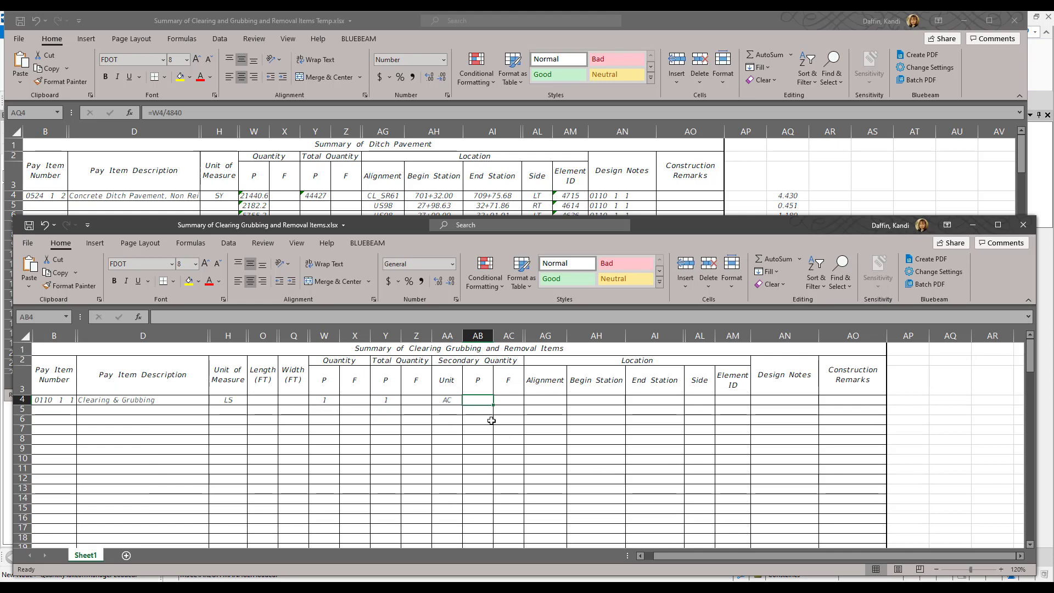
right_click(481, 399)
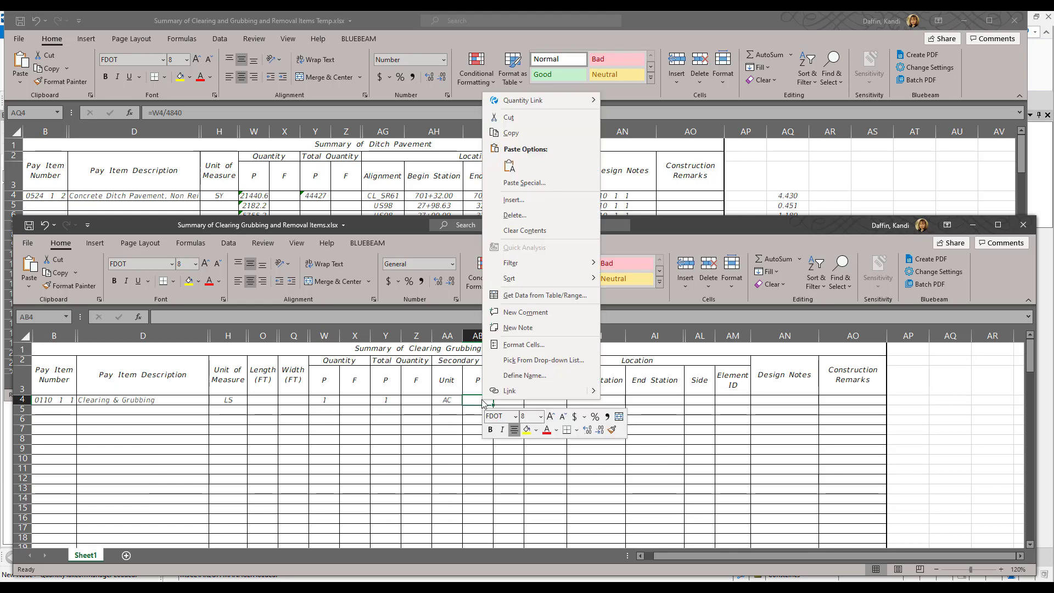
left_click(520, 171)
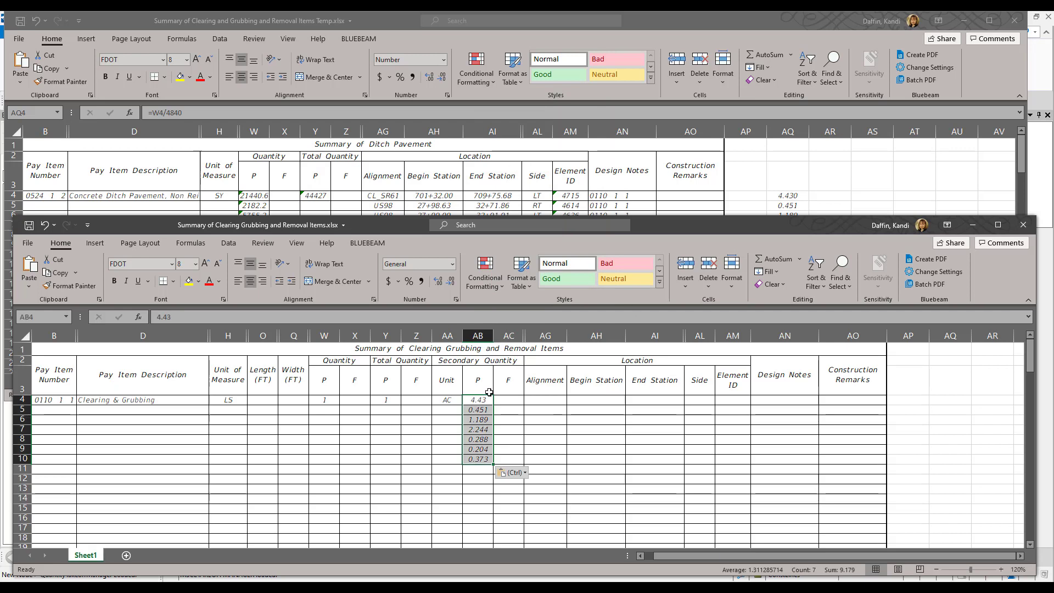
left_click(511, 402)
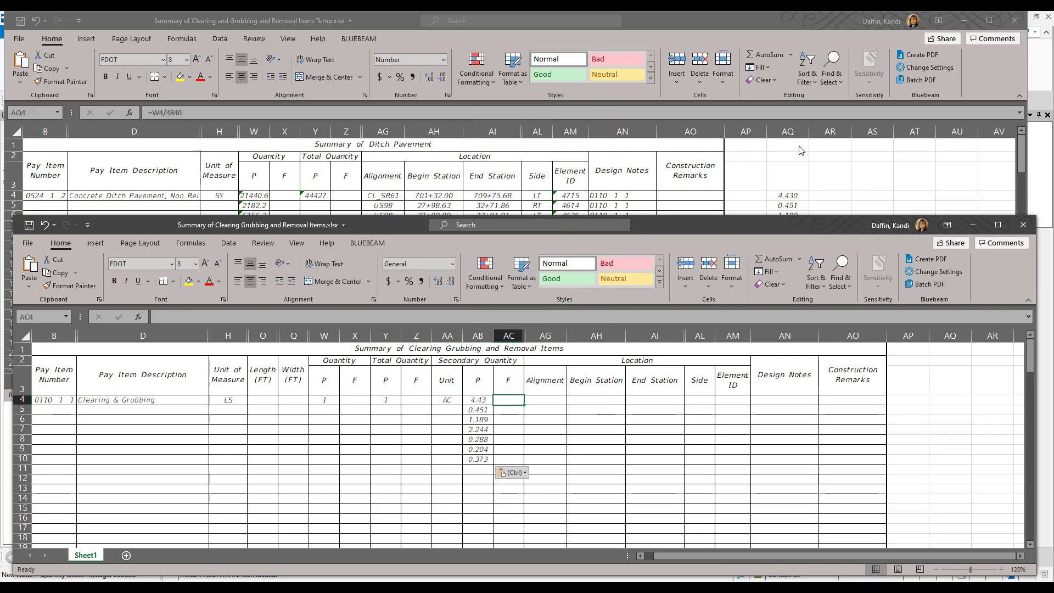
Copy the alignment, station, side and element ID data in AG4 through AM10 of the Temp workbook
left_click(731, 203)
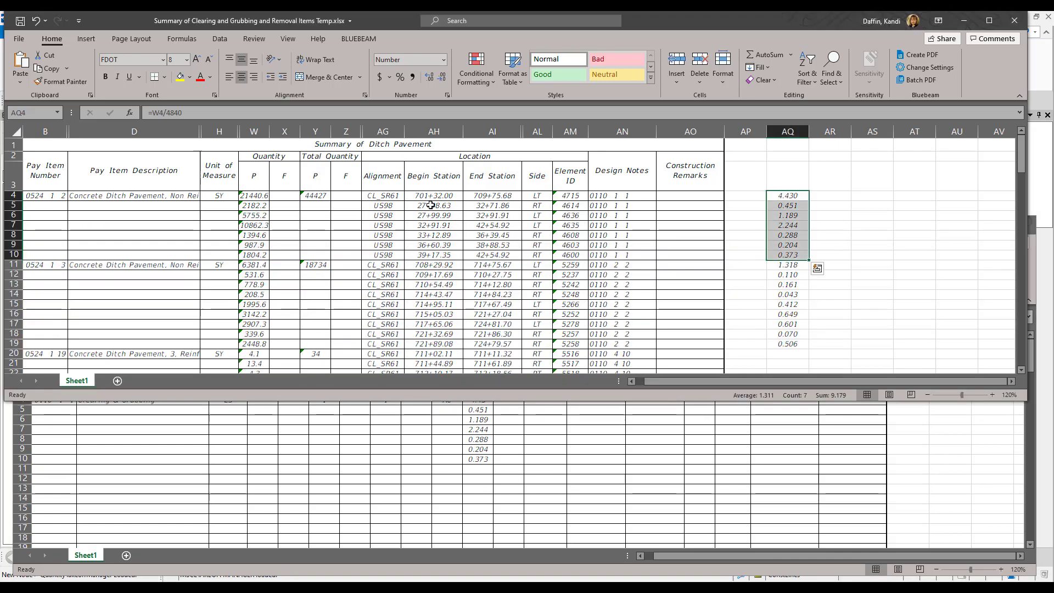
left_click(371, 195)
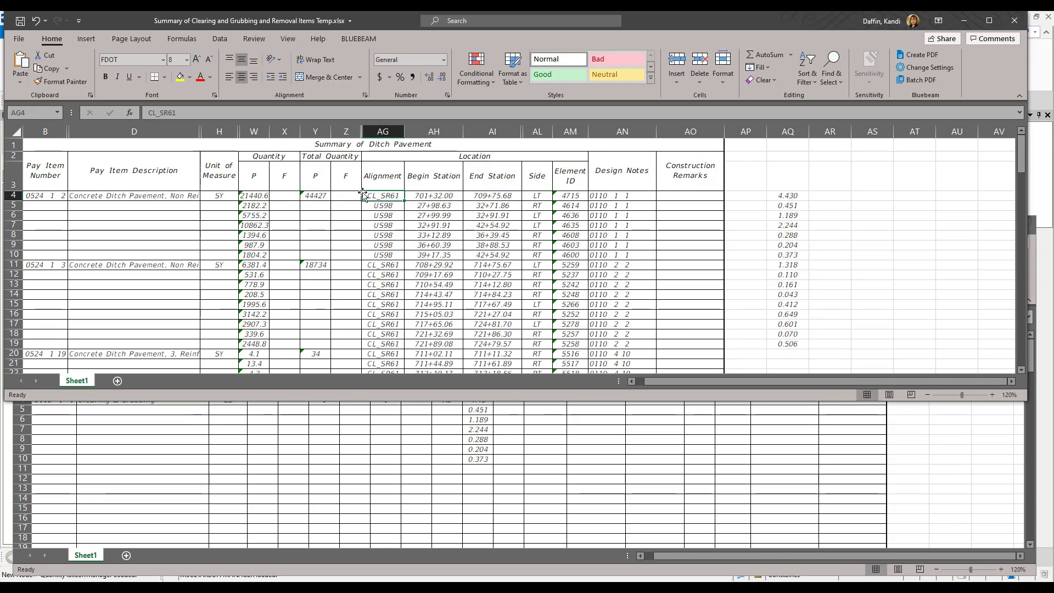
left_click_drag(374, 195, 568, 256)
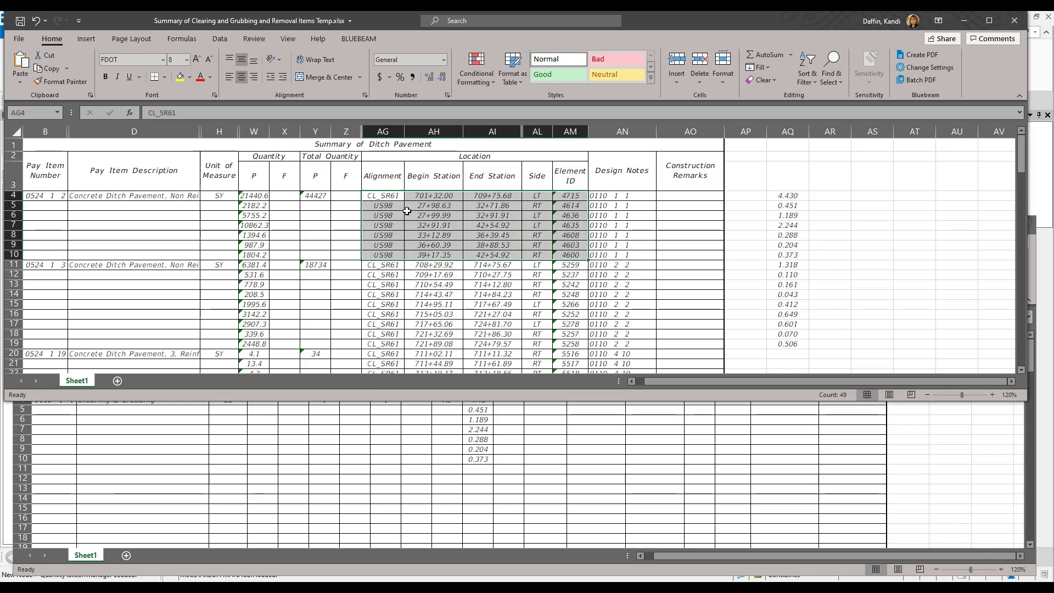
right_click(473, 211)
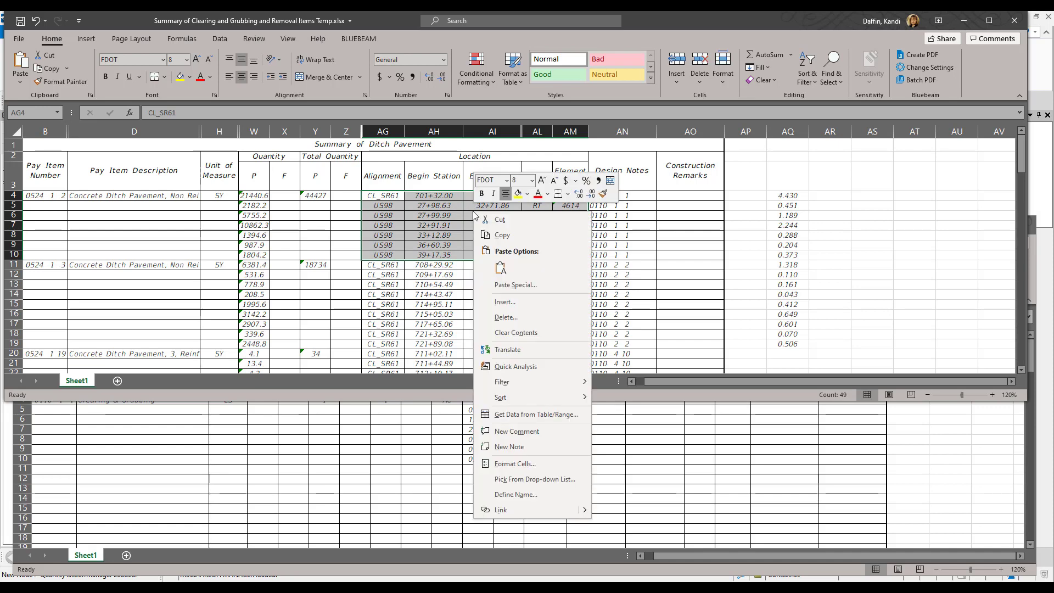
left_click(512, 236)
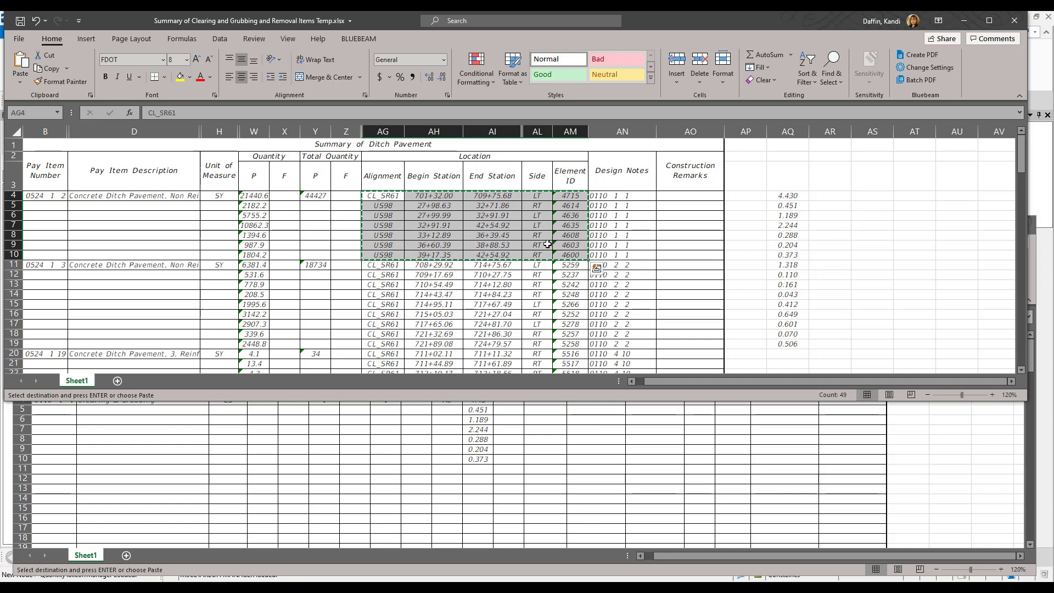
Paste the copied location data as values only at AG4 in the Clearing Grubbing and Removal Items workbook
left_click(421, 460)
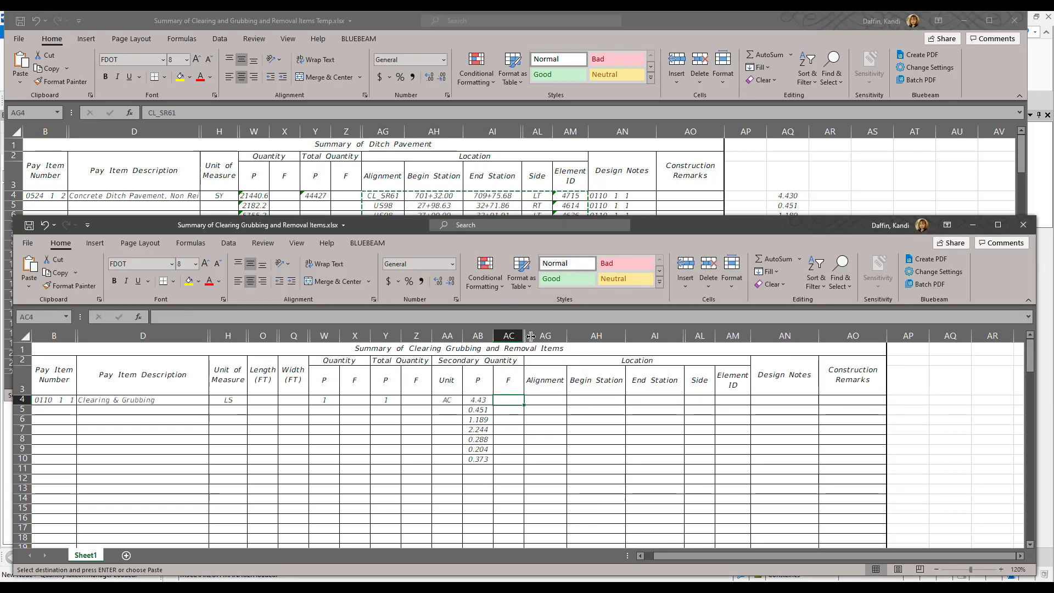
left_click(548, 401)
right_click(557, 404)
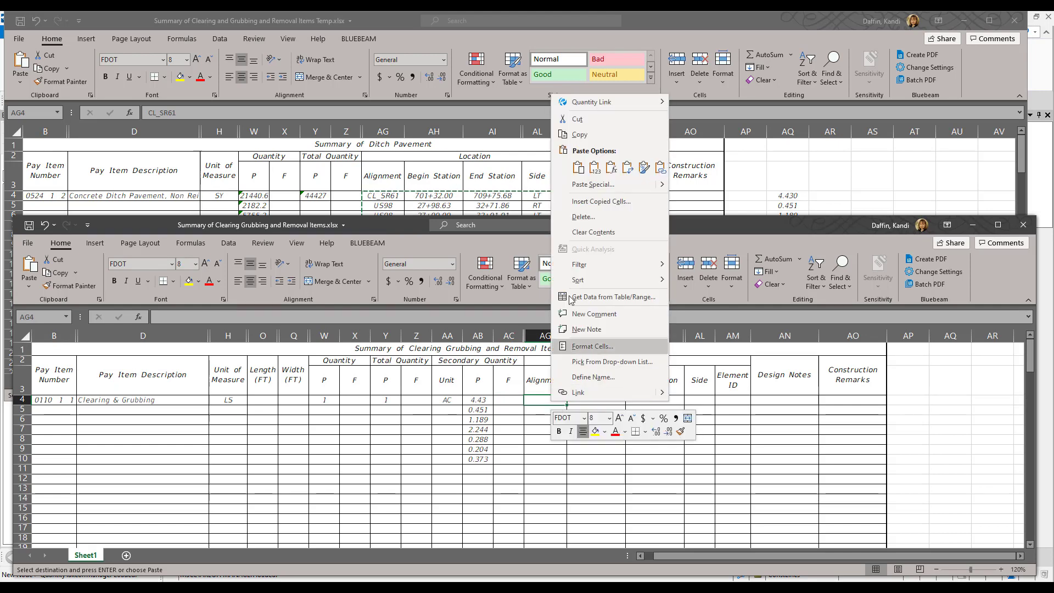
left_click(594, 167)
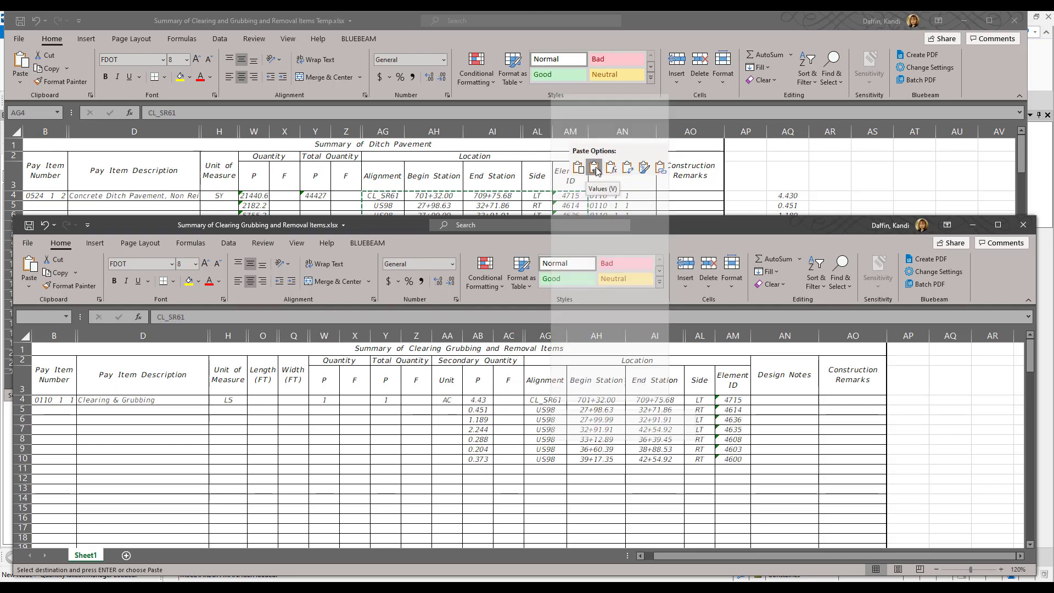
left_click(899, 402)
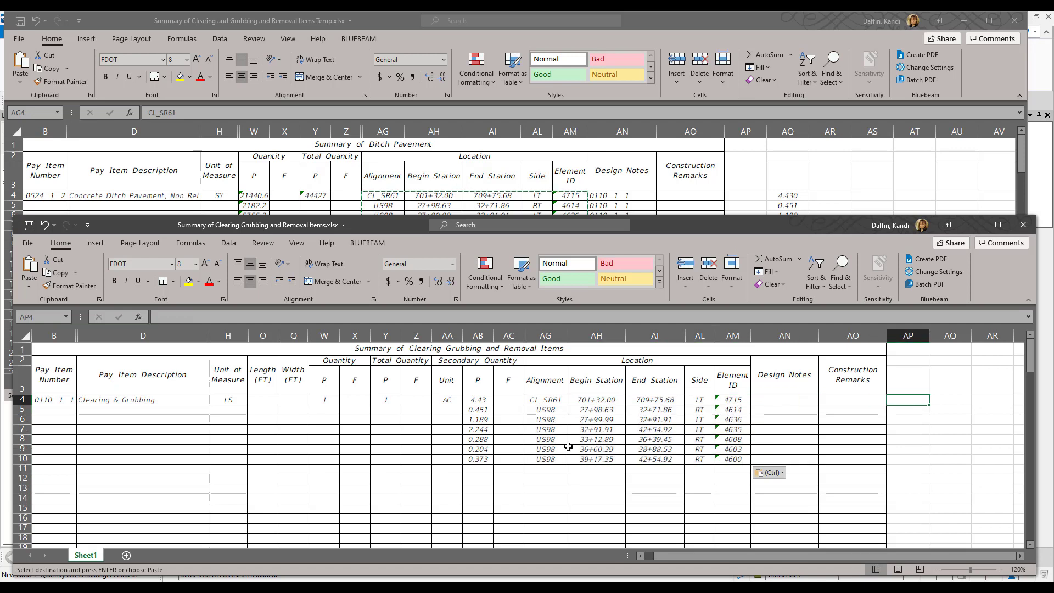
left_click(773, 401)
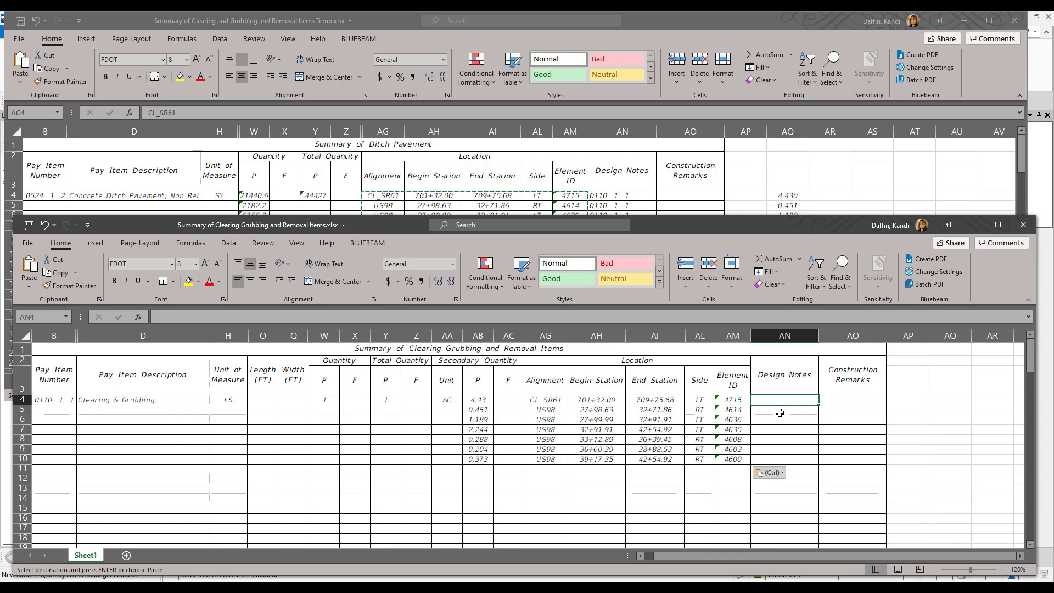
In cell AR4 of the Temp workbook, convert the total quantity to acres with the formula =Y4/4840
left_click(825, 196)
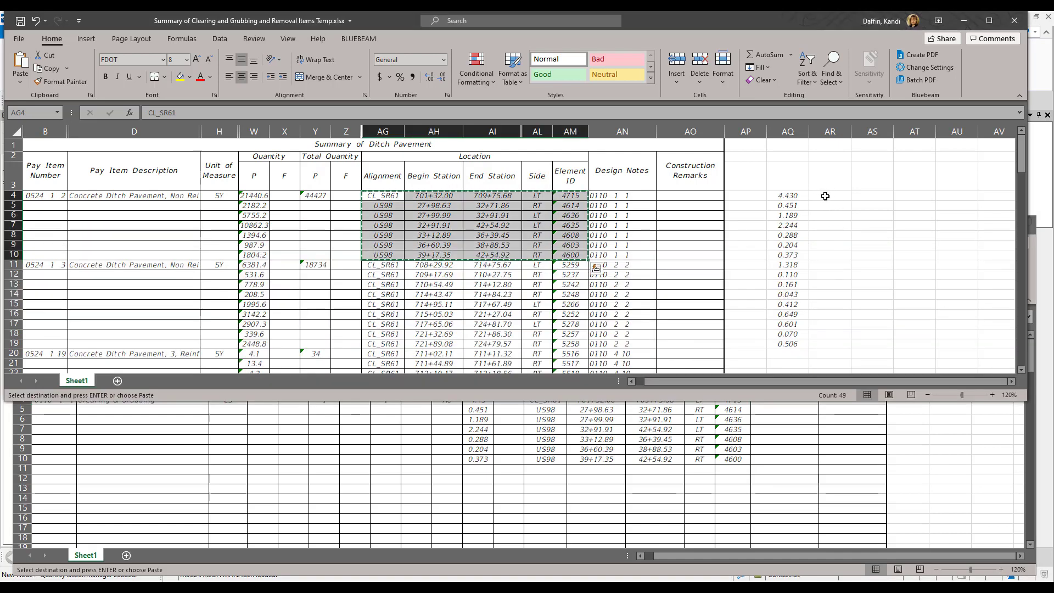
left_click(828, 197)
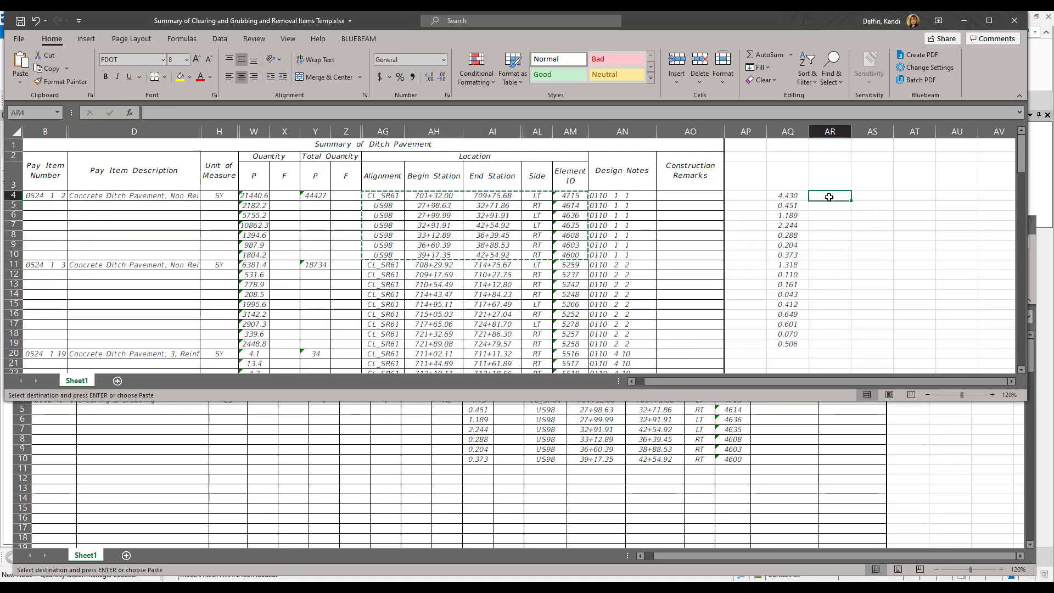
type("=")
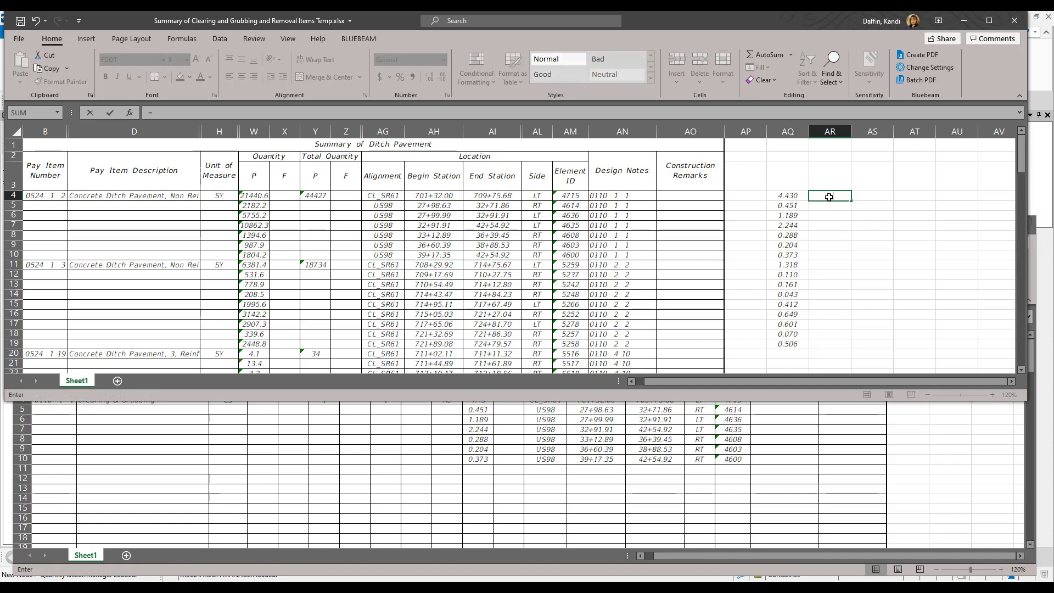
type("Y")
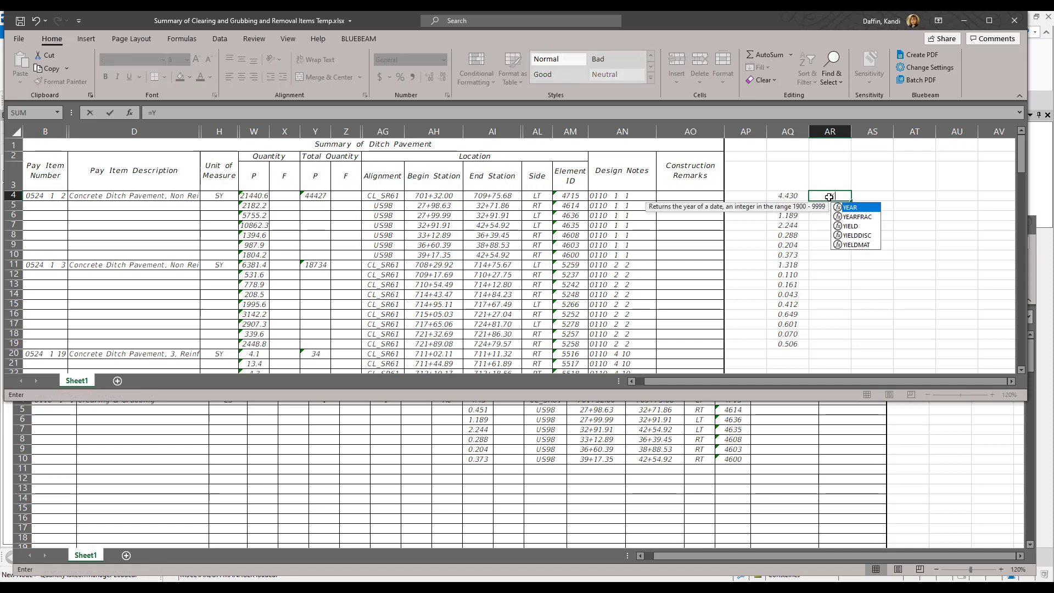
type("4")
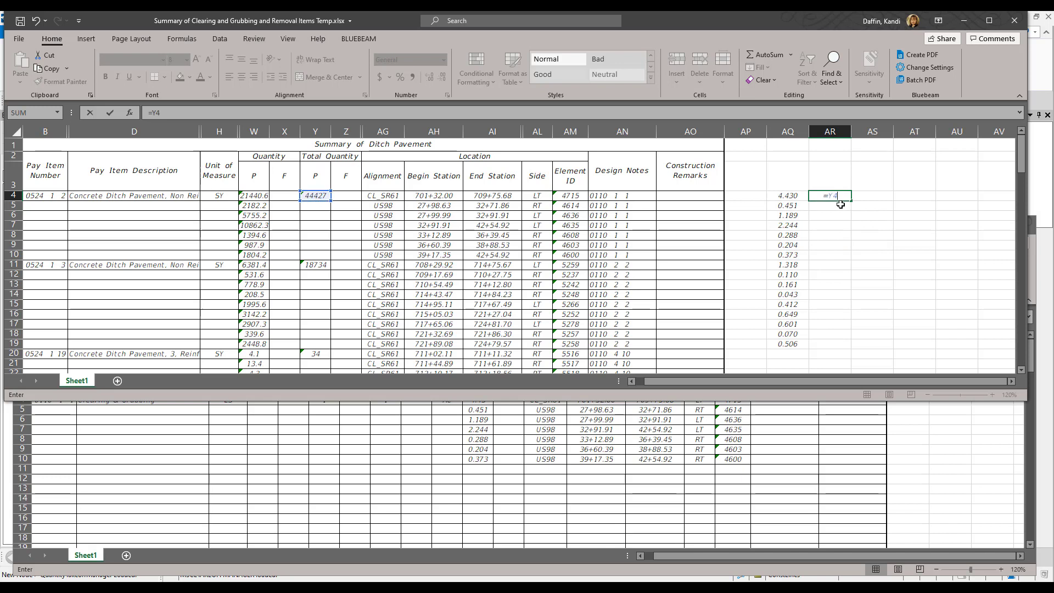
type("/4840")
key("ctrl+Return")
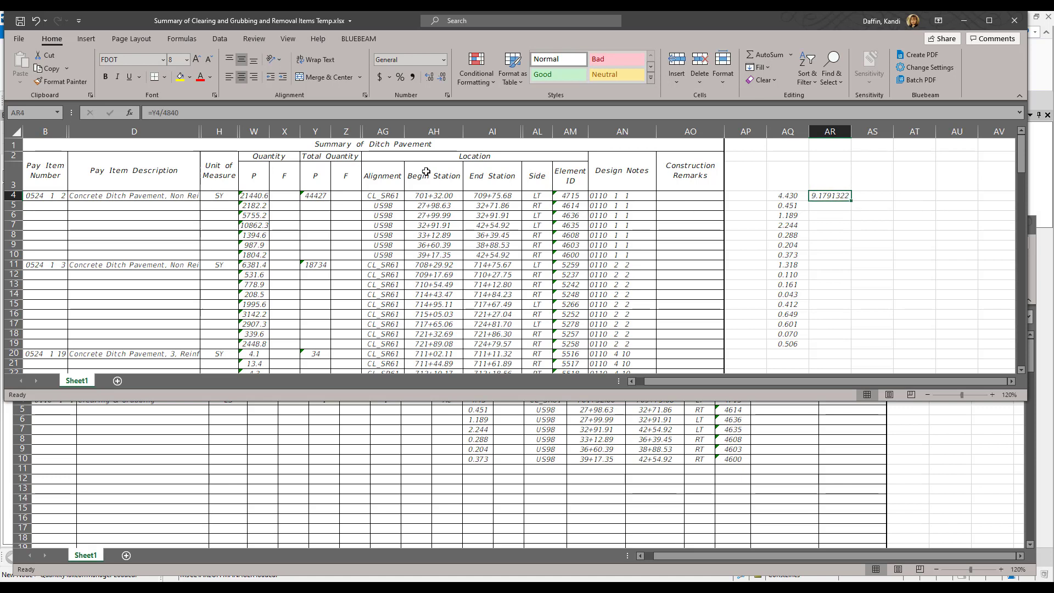
Format the converted total in AR4 as Number with two decimal places
left_click(419, 60)
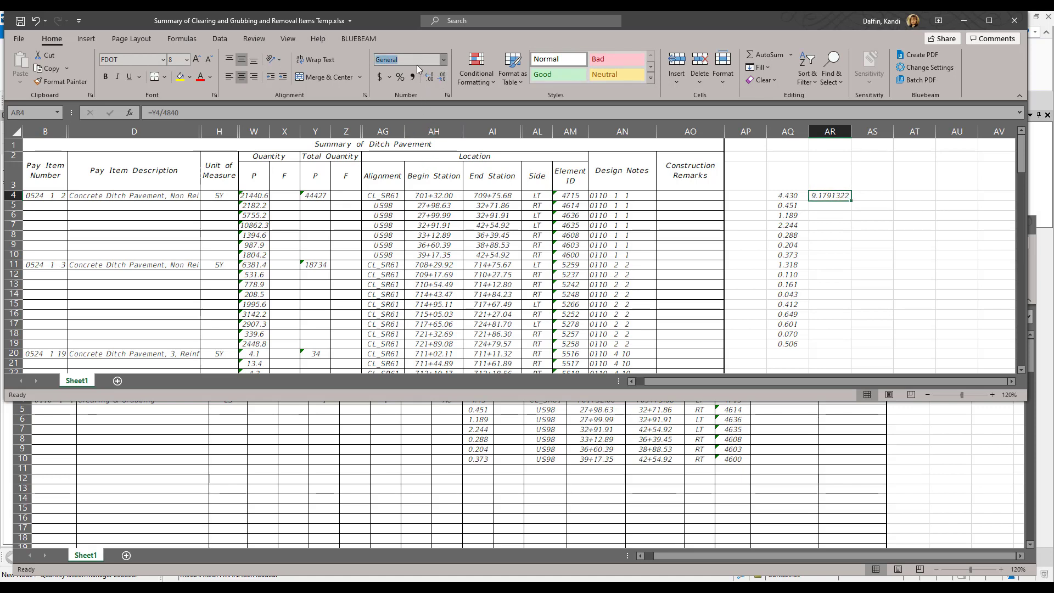
left_click(445, 61)
left_click(432, 102)
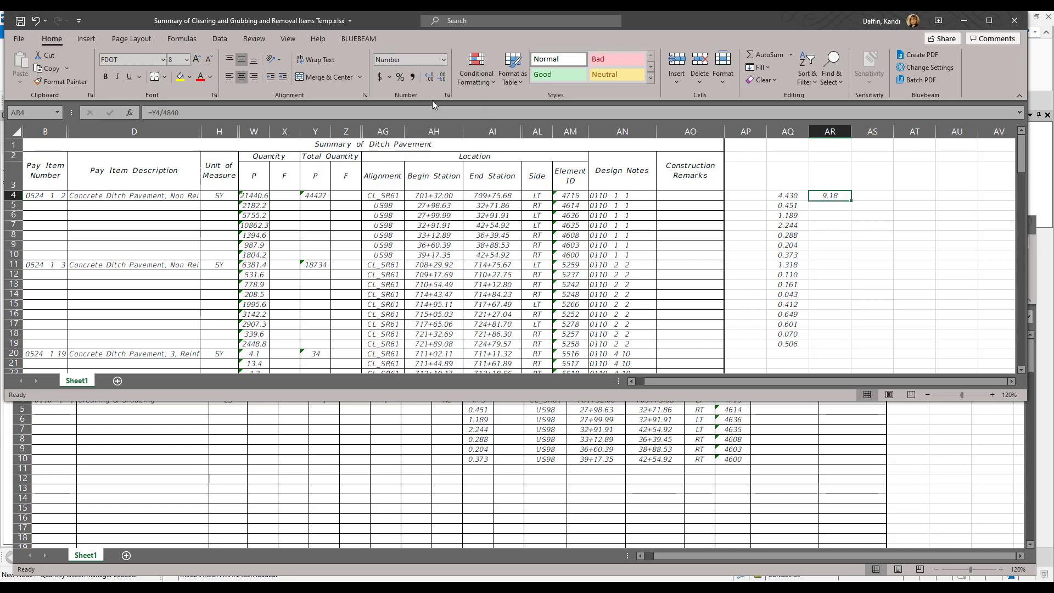
left_click(432, 77)
left_click(445, 77)
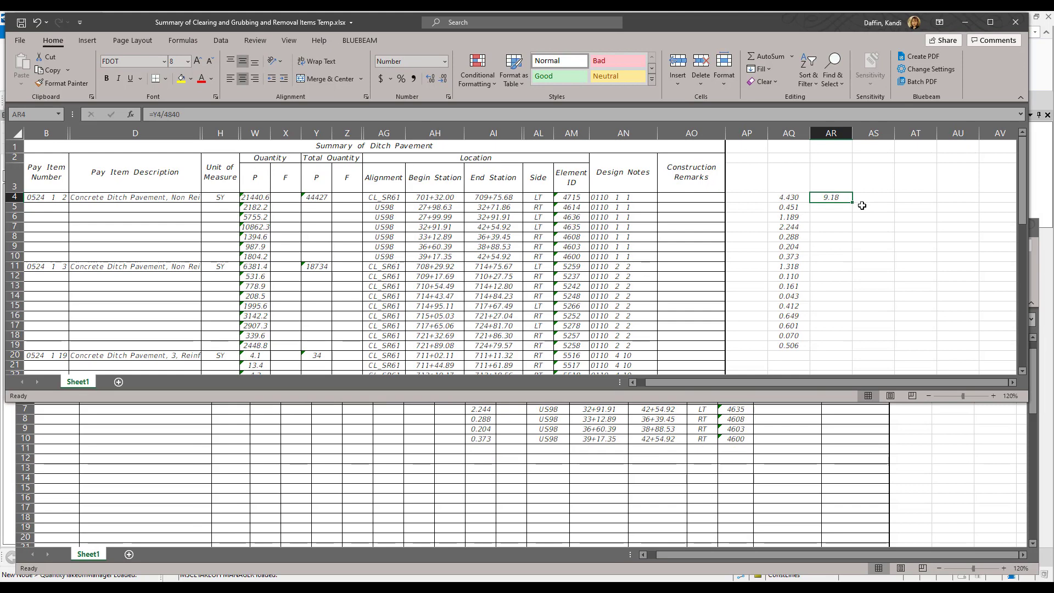
Enter the design note "9.18 Total AC" in cell AN4 of the Clearing Grubbing and Removal Items workbook
left_click(609, 558)
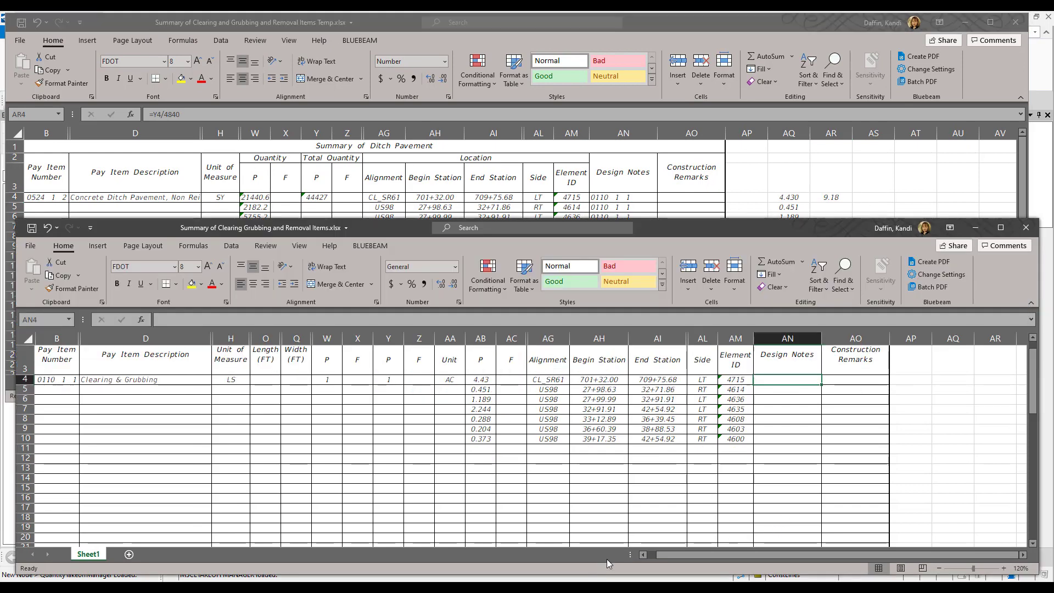
double_click(777, 378)
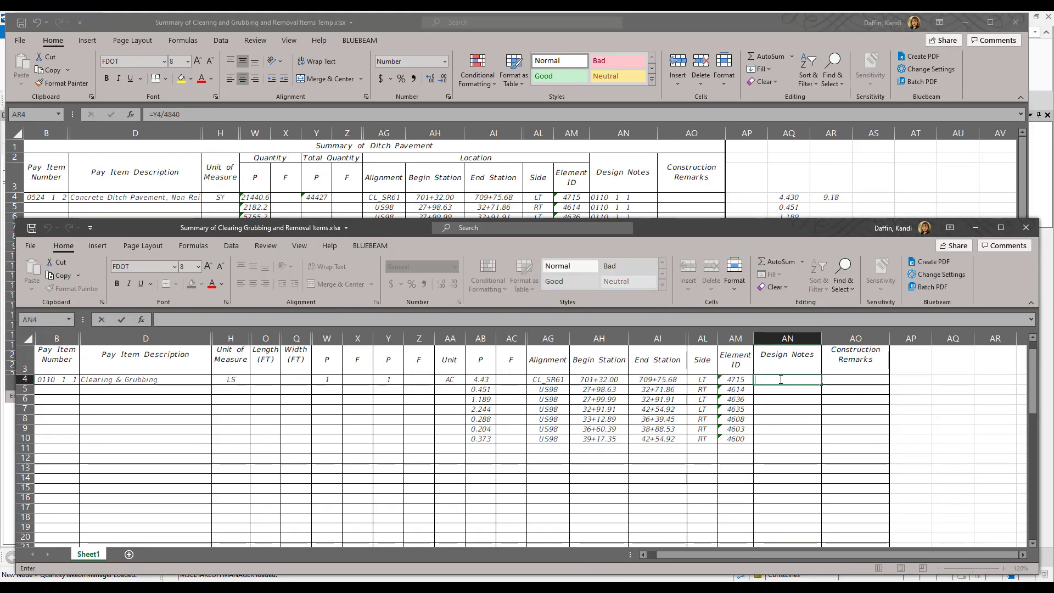
type("9.18")
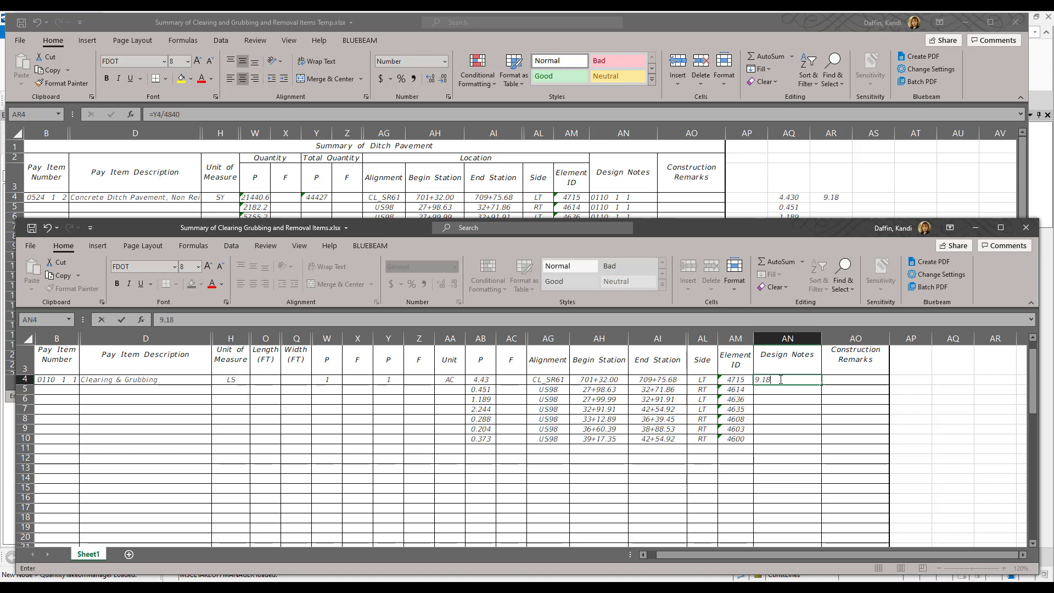
type(" Total AC")
In row 11, enter pay item 0110 2 2, description "Selective Clearing and Grubbing, Areas with Trees to Remain" and unit AC
left_click(53, 450)
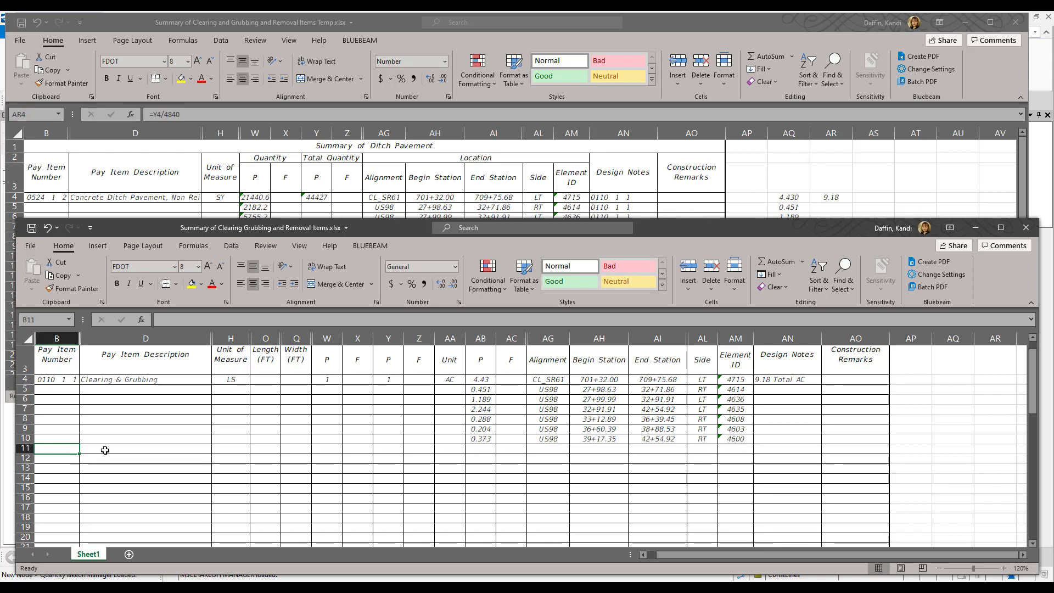
type("0110")
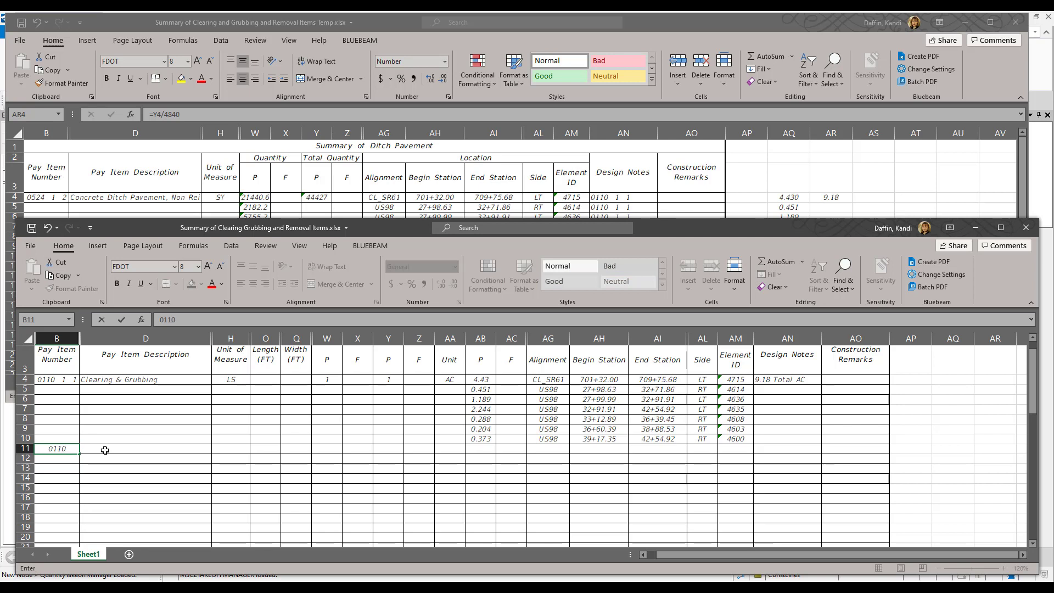
type(" 2 2")
left_click(105, 450)
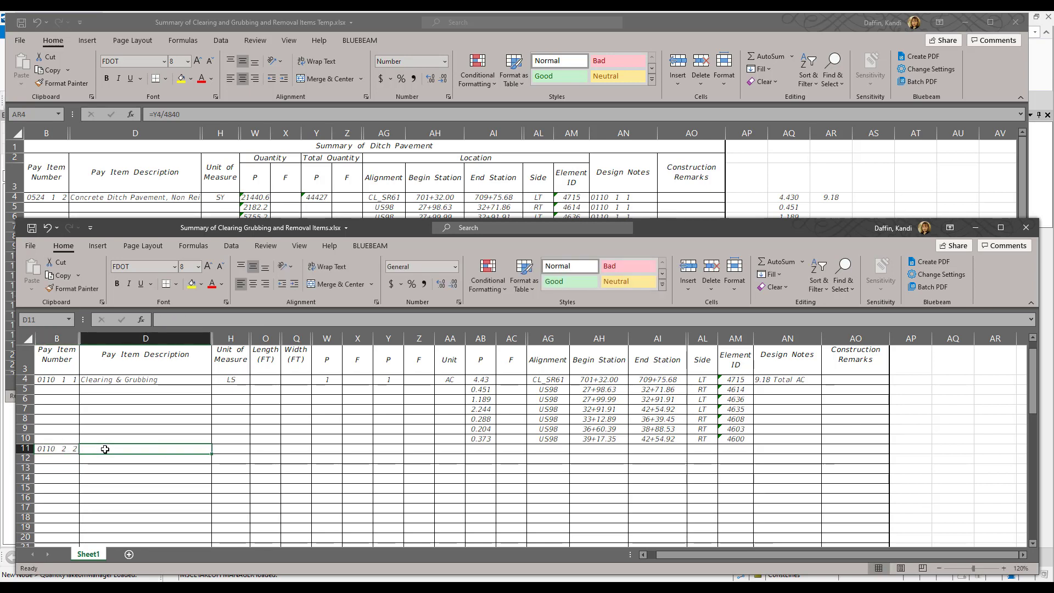
type("Selective")
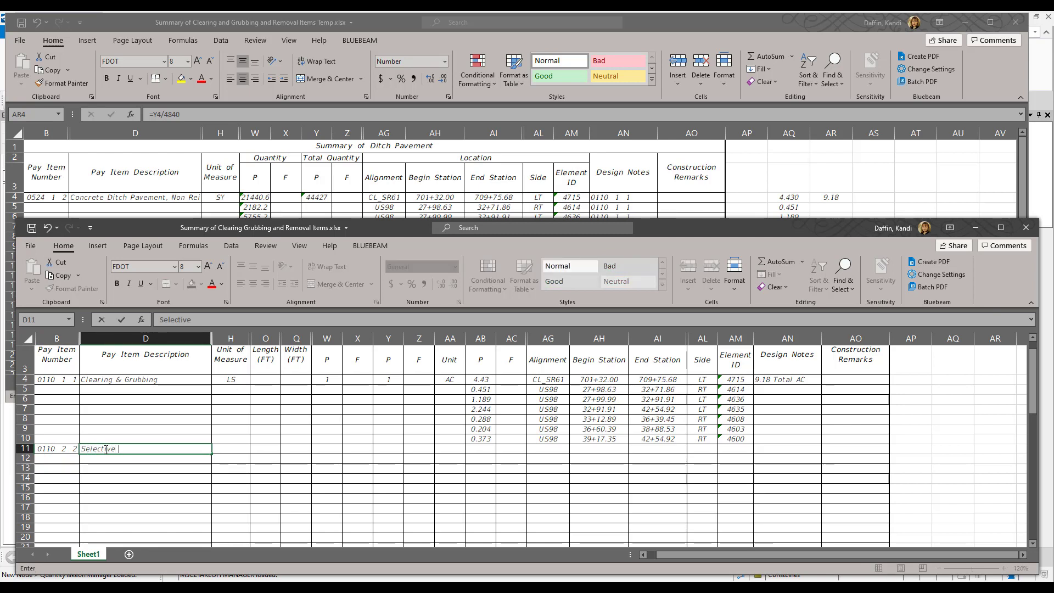
type(" Clearing")
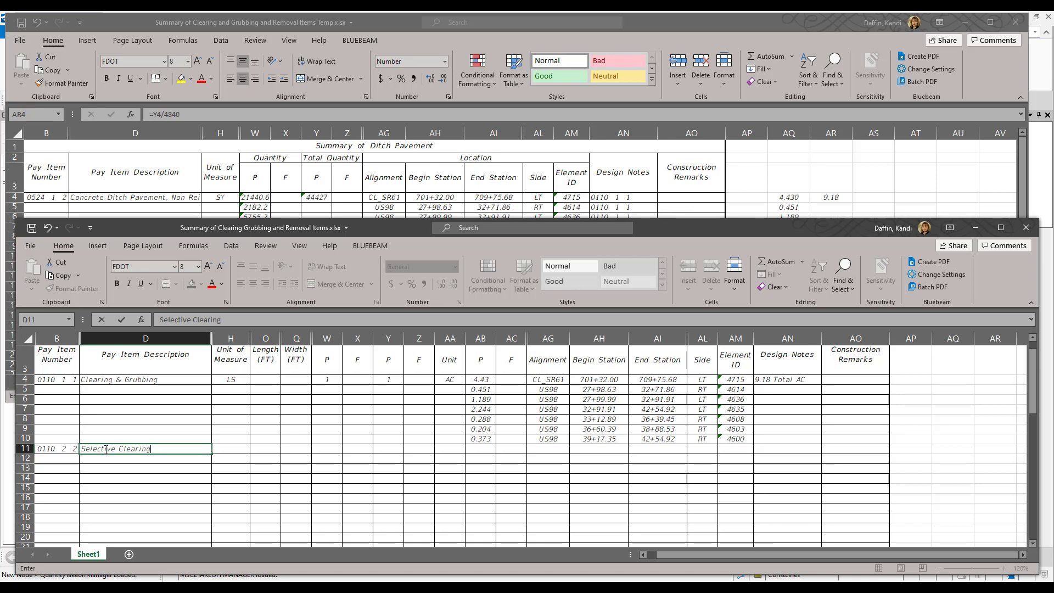
type(" and Grubbing, Areas with Trees to Remain")
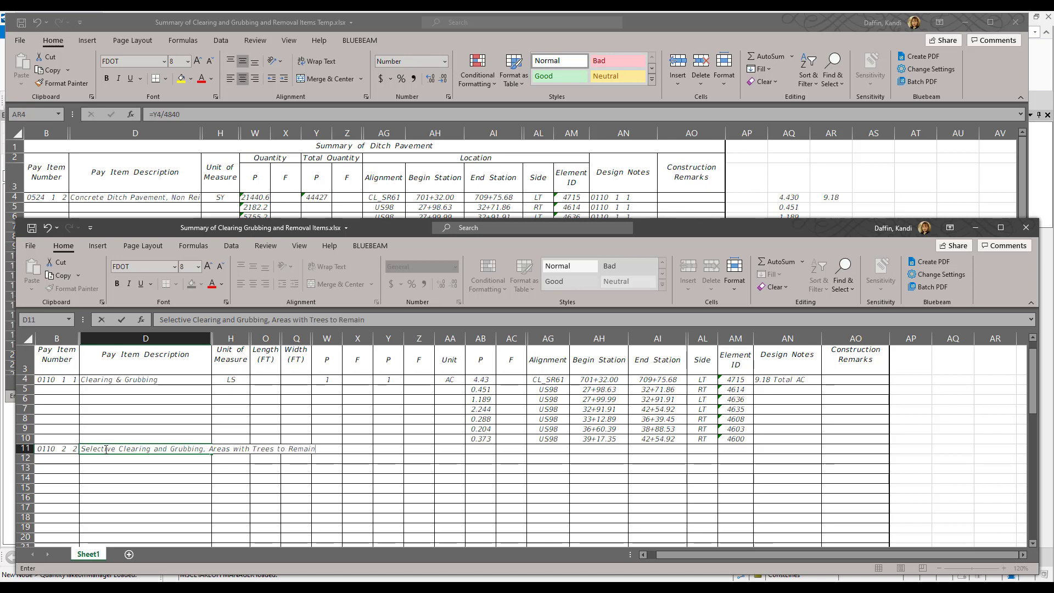
key("Tab")
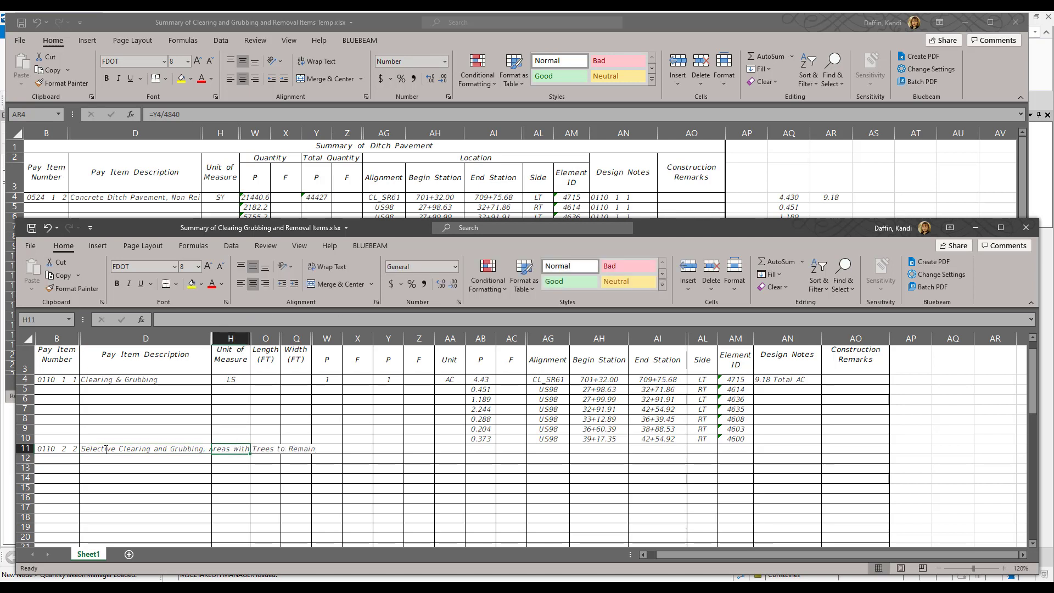
type("AC")
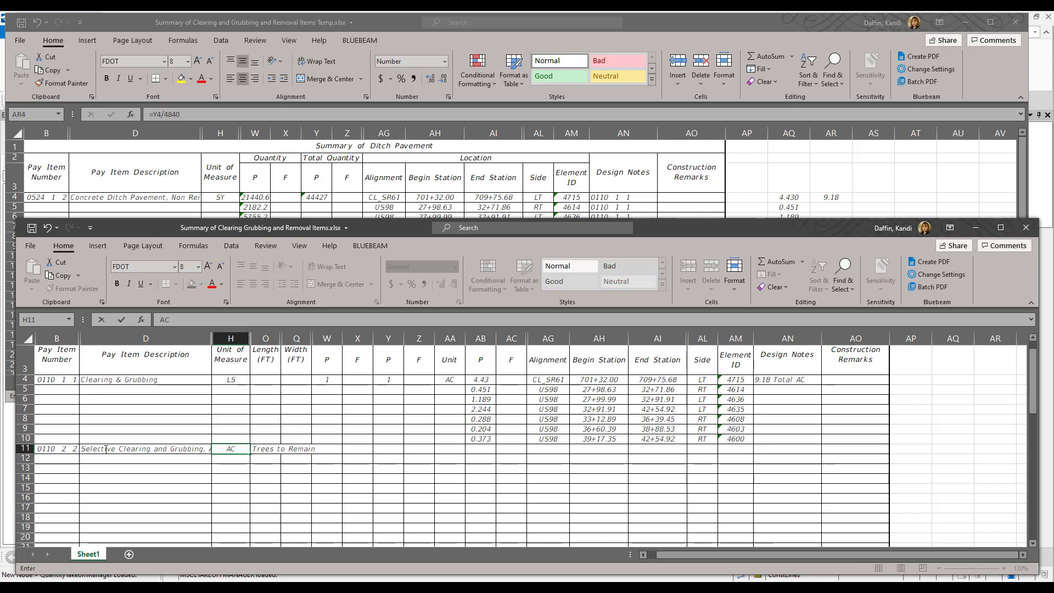
key("Tab")
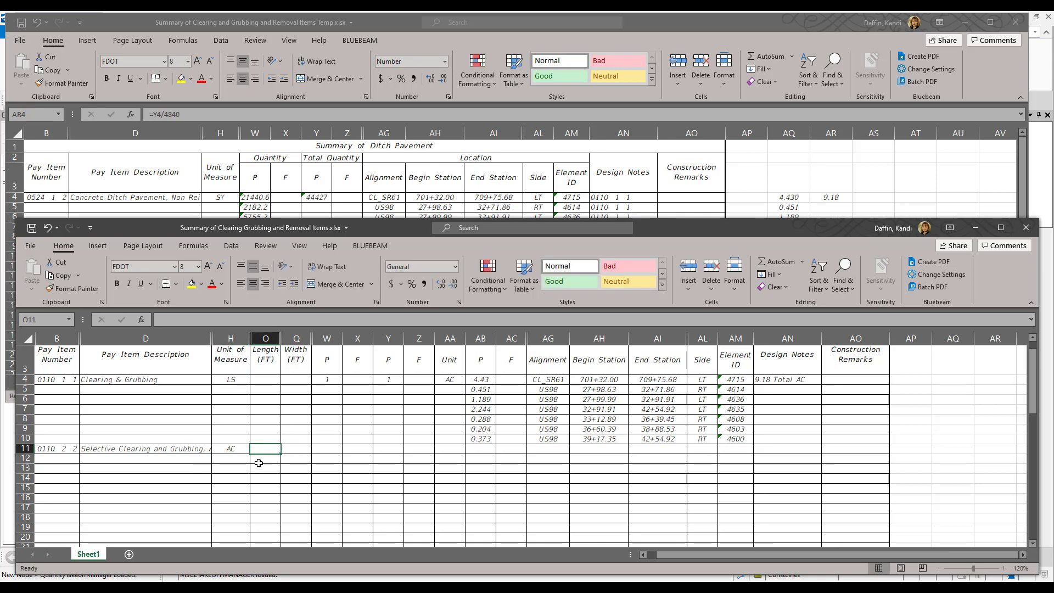
Copy the converted acre values in AQ11 through AQ19 of the Temp workbook
left_click(329, 448)
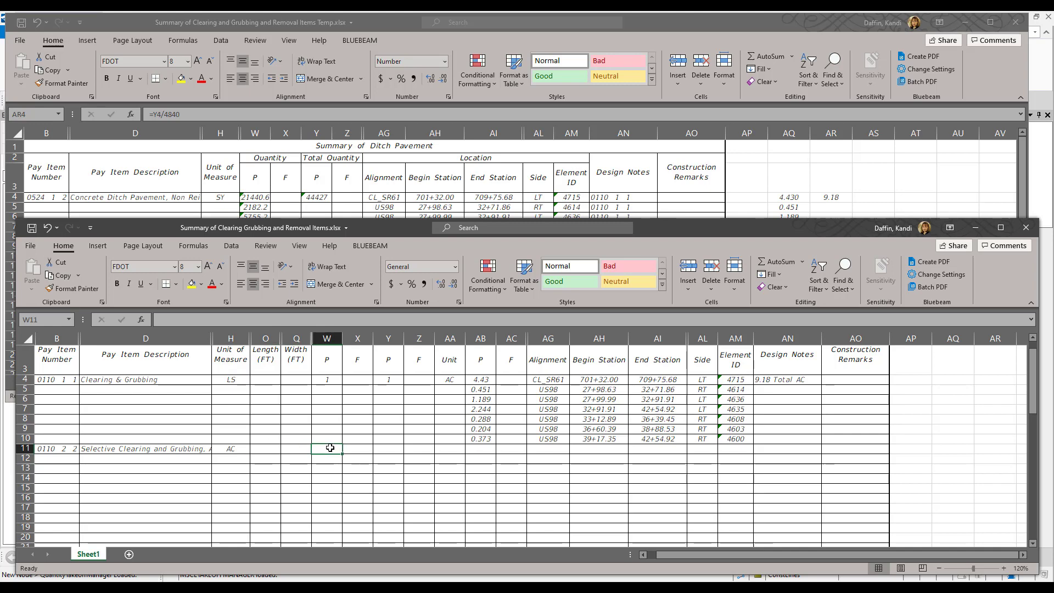
scroll(330, 448, "up", 1)
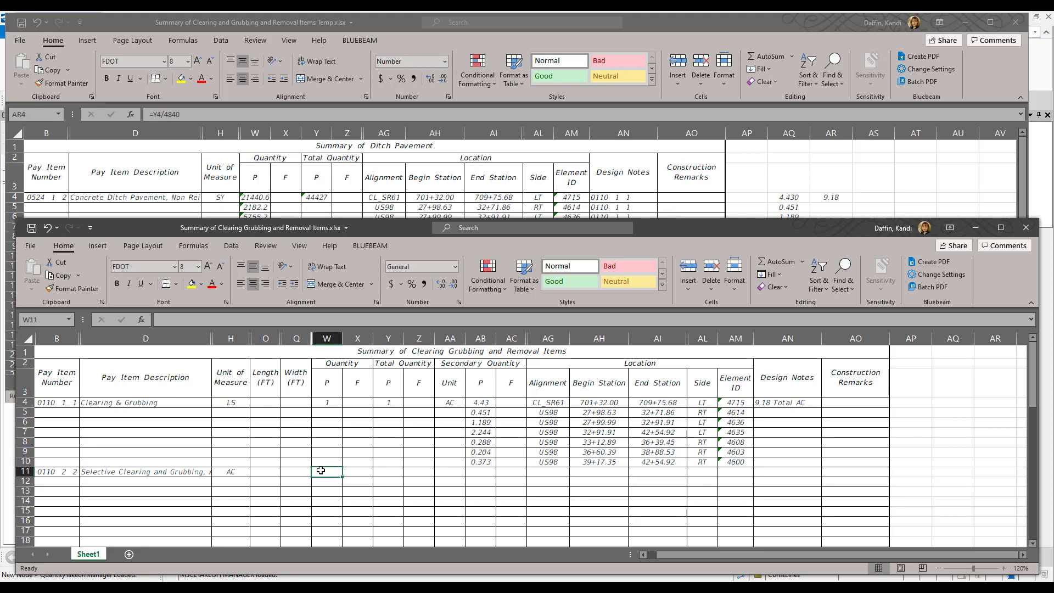
left_click(719, 21)
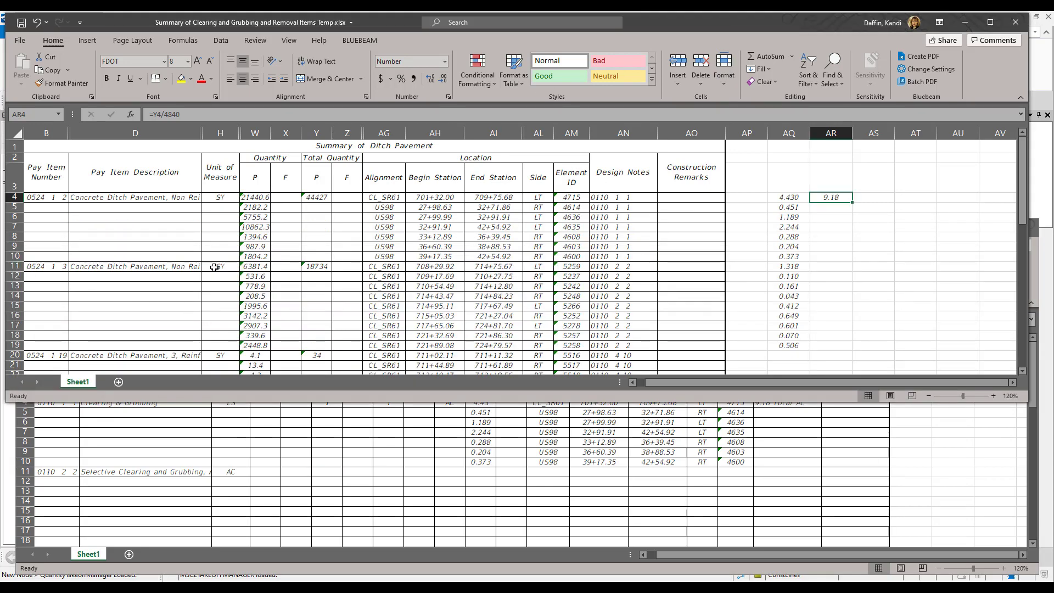
left_click(787, 268)
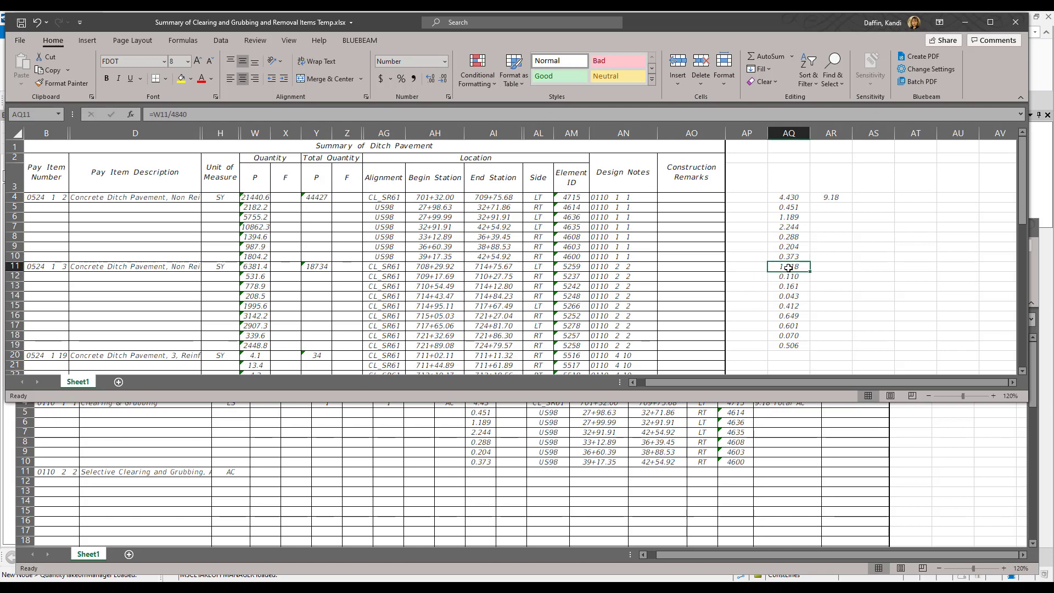
left_click_drag(788, 268, 787, 344)
right_click(793, 305)
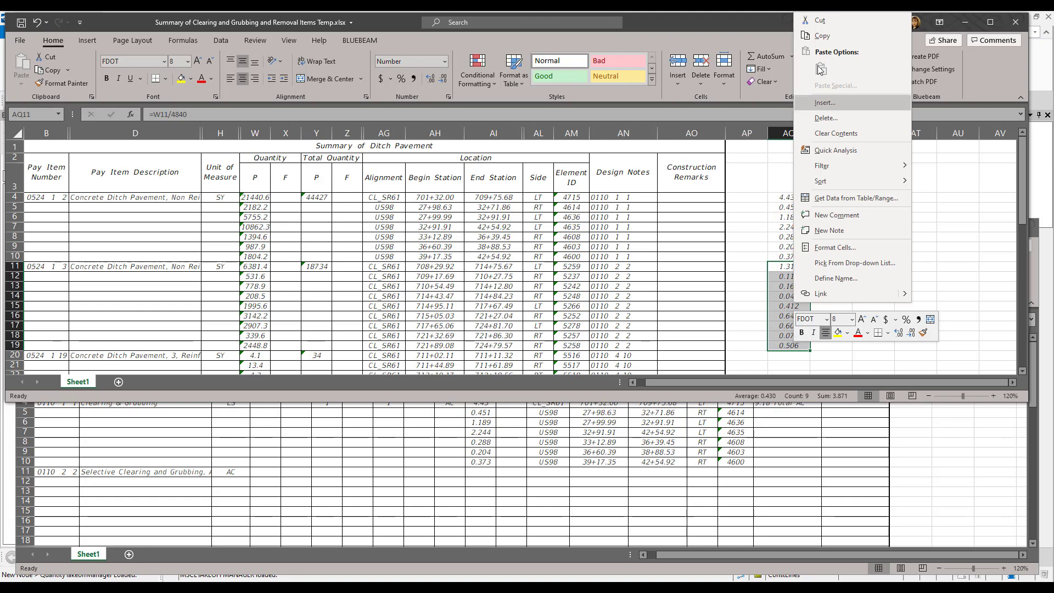
left_click(827, 36)
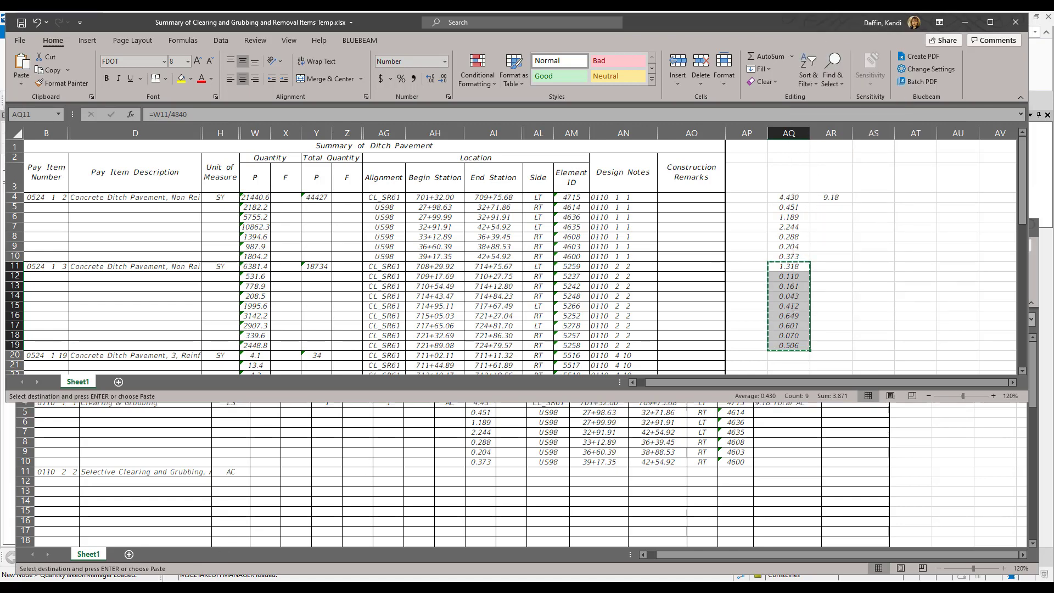
Switch to Notepad and replace all the old values with the copied acre values
key("alt+Tab")
left_click(271, 189)
key("shift+Up")
key("shift+Up")
key("shift+Up")
key("shift+Up")
key("shift+Up")
key("shift+Up")
key("shift+Home")
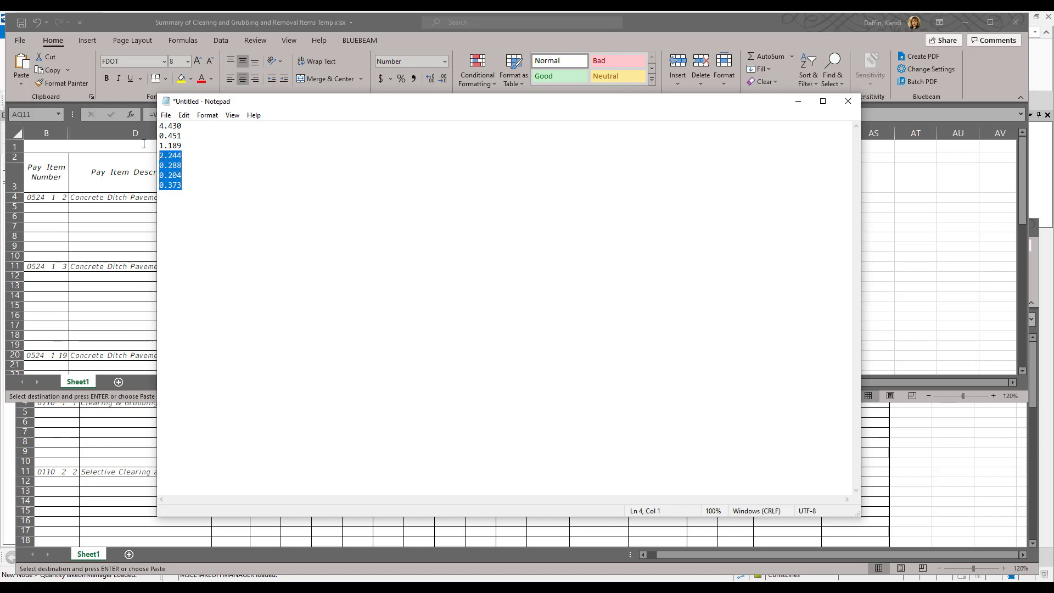
key("ctrl+x")
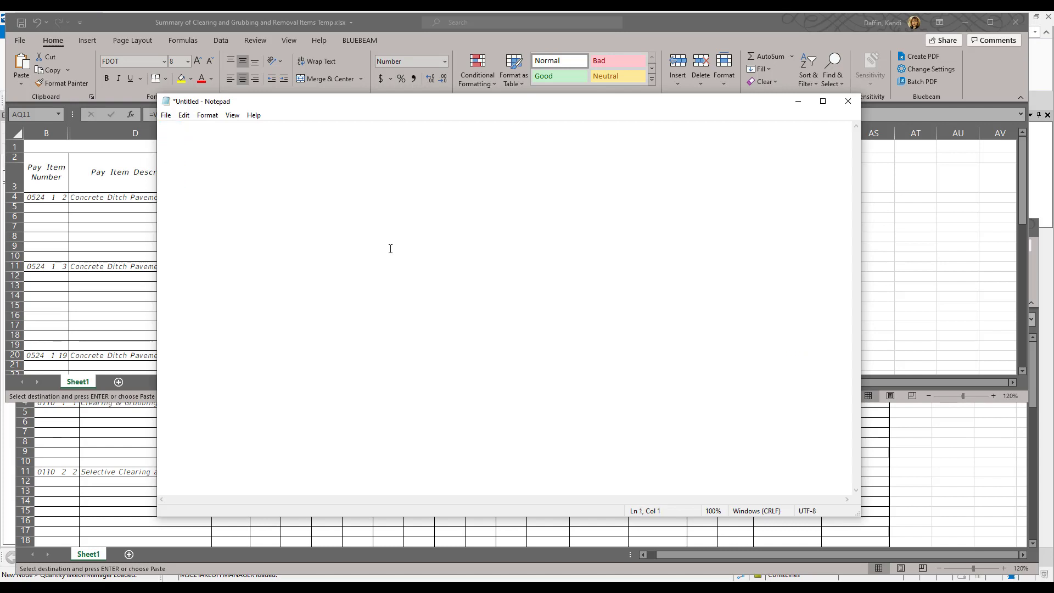
right_click(197, 155)
left_click(238, 199)
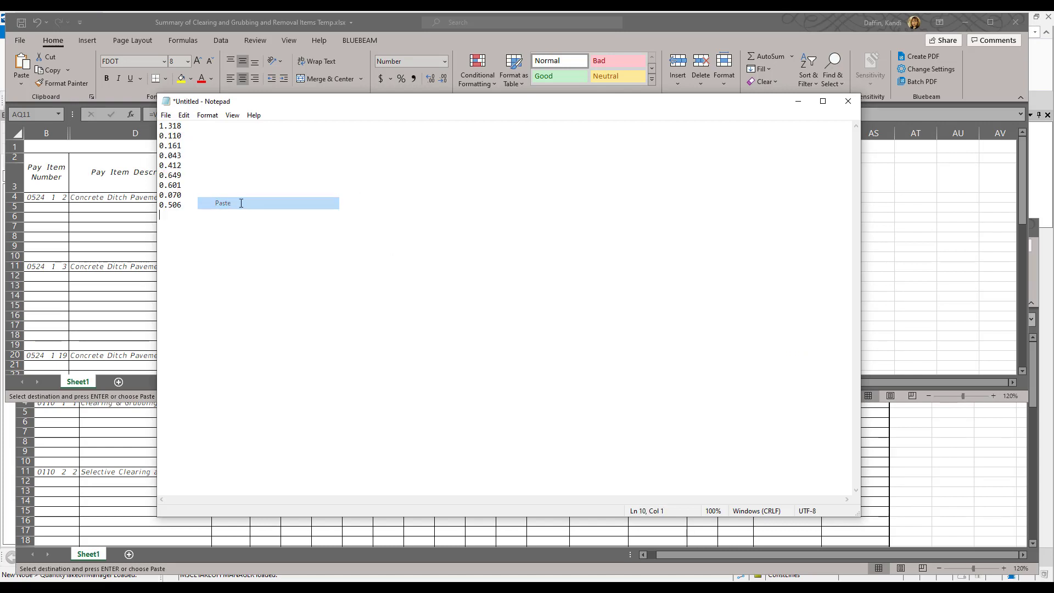
Copy all the acre values from Notepad and paste them starting at W11 in the Clearing Grubbing and Removal Items workbook
left_click_drag(195, 205, 156, 114)
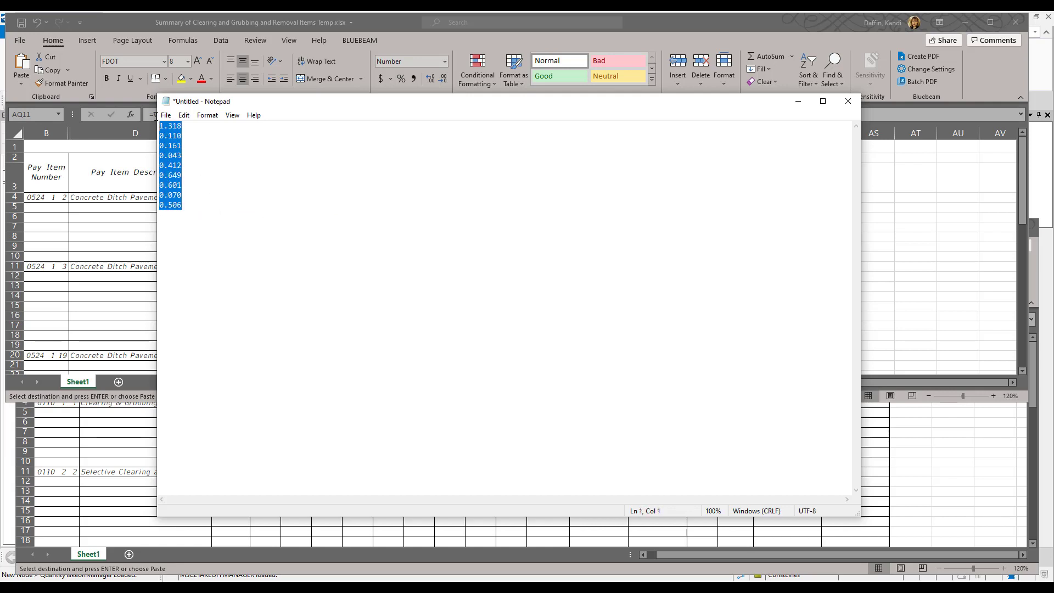
right_click(174, 155)
left_click(211, 188)
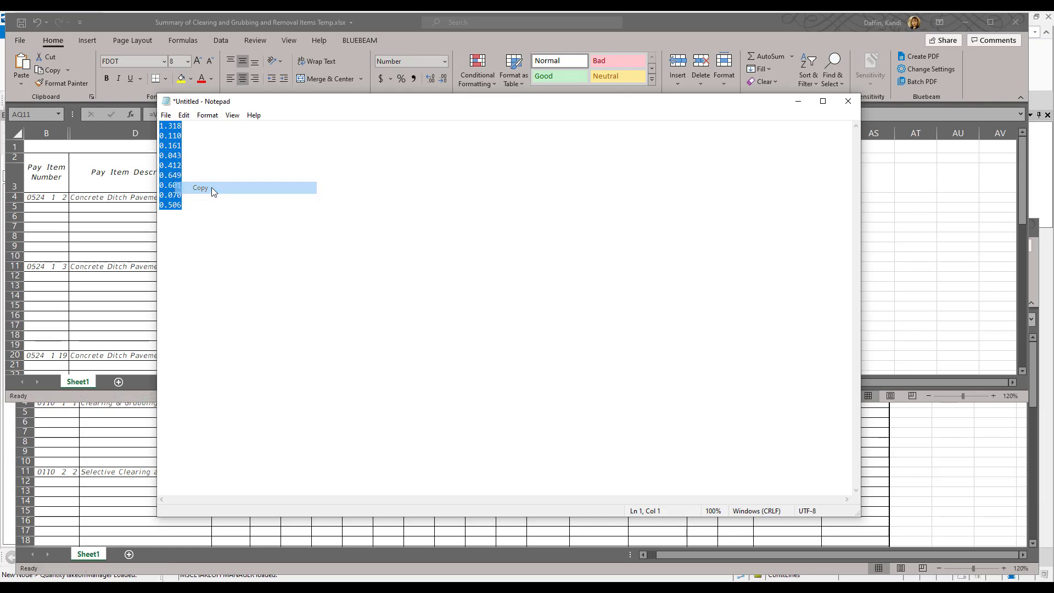
left_click(775, 22)
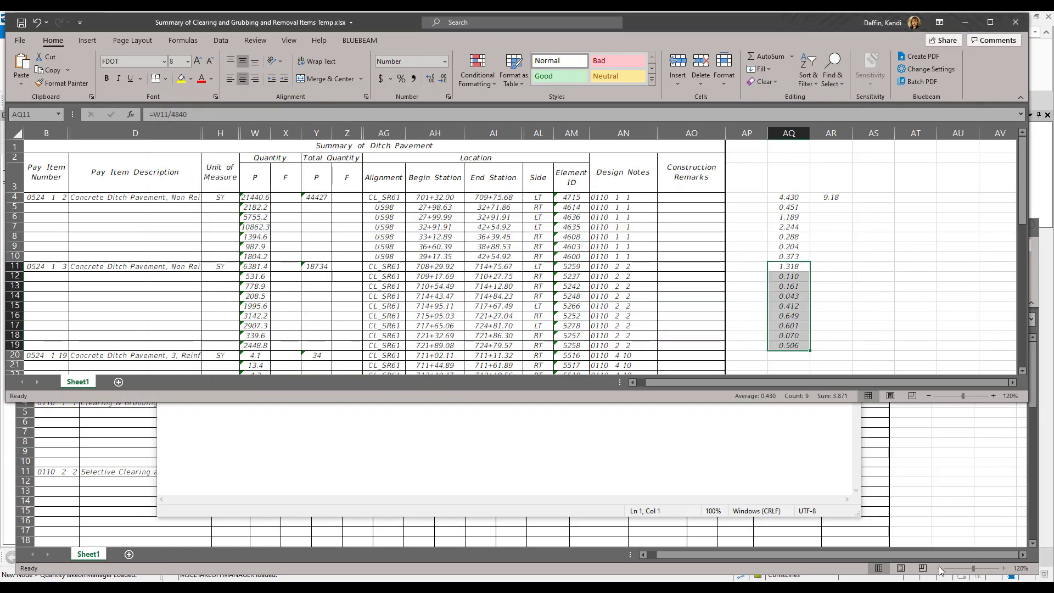
left_click(836, 573)
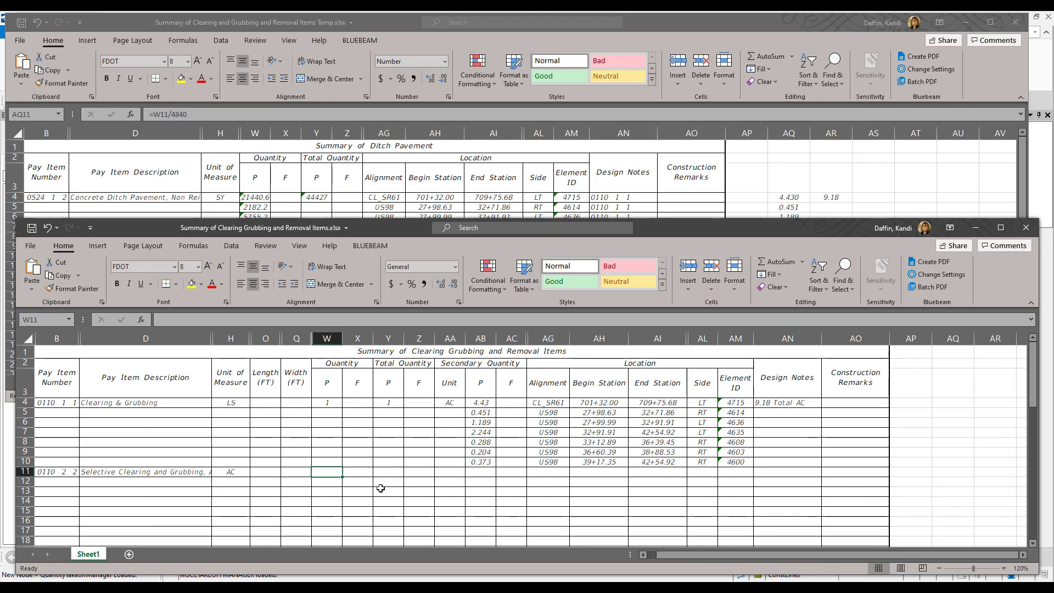
right_click(331, 477)
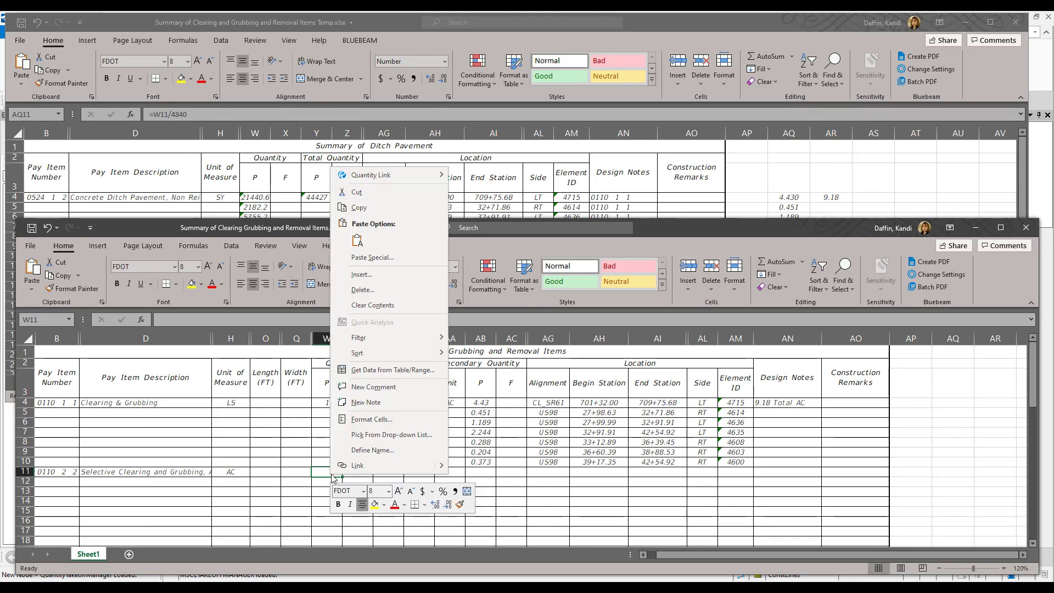
left_click(358, 244)
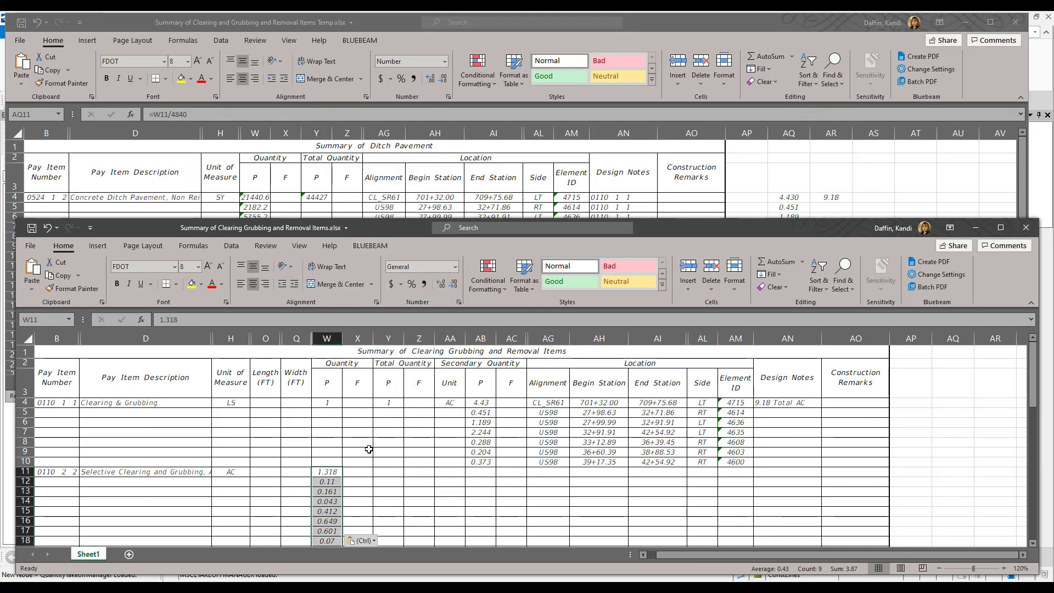
scroll(376, 473, "down", 1)
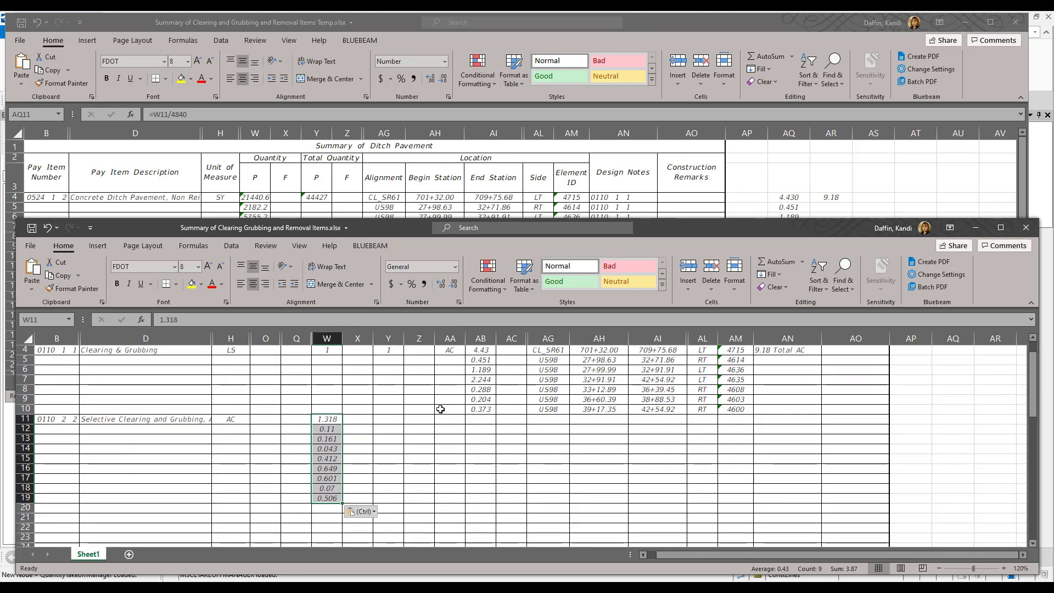
In cell AR11 of the Temp workbook, convert the total quantity to acres with the formula =Y11/4840
left_click(733, 21)
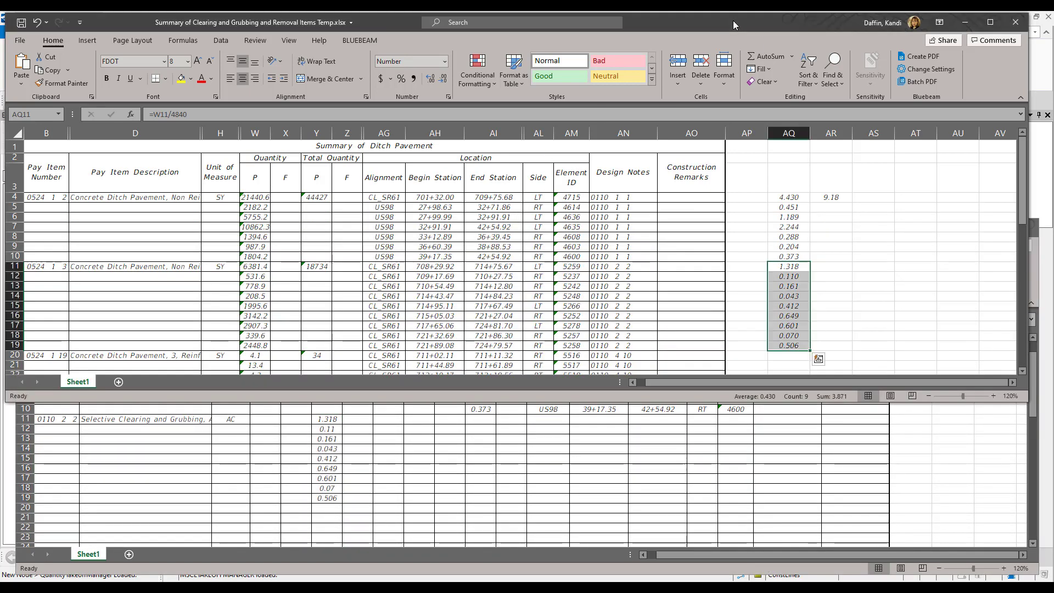
left_click(827, 266)
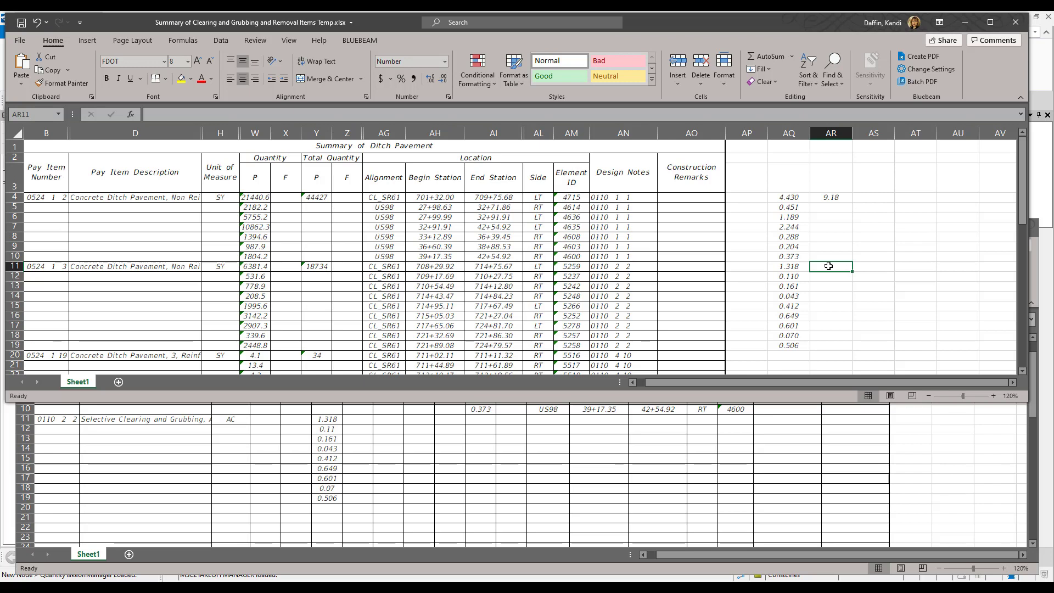
type("=")
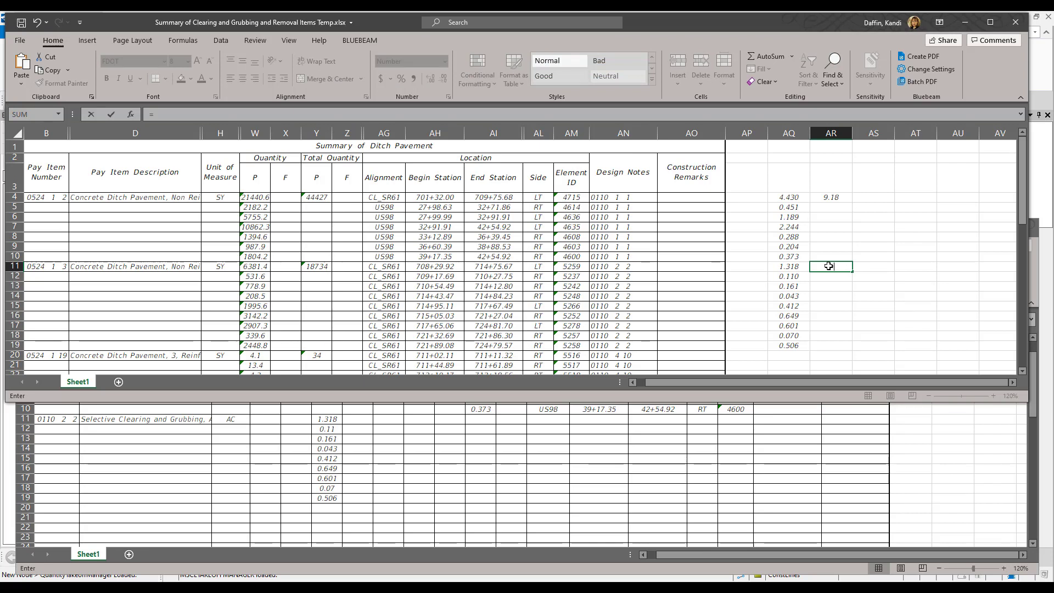
type("Y11")
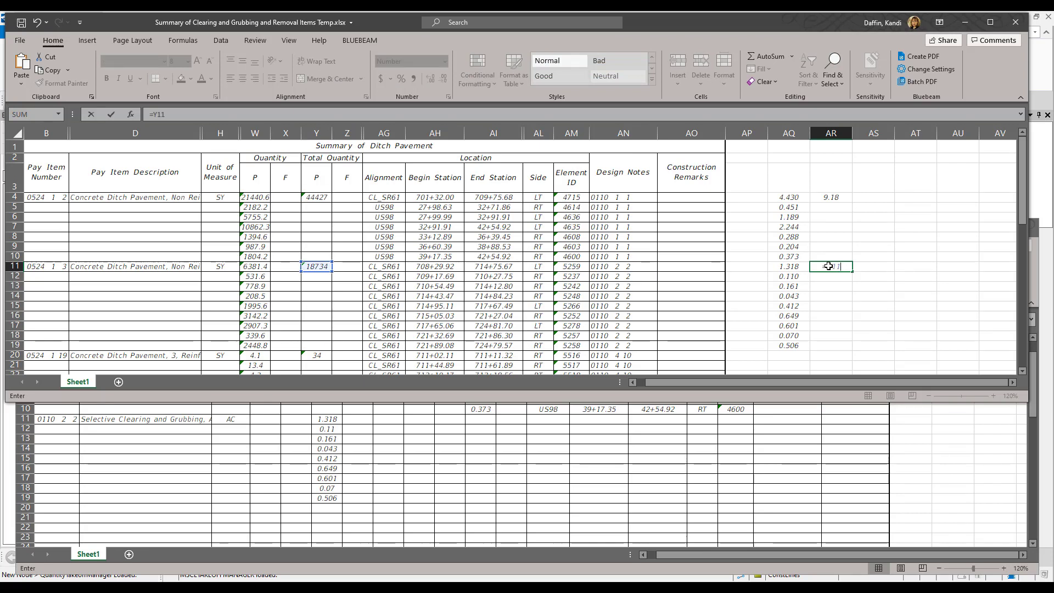
type("/4840")
key("Return")
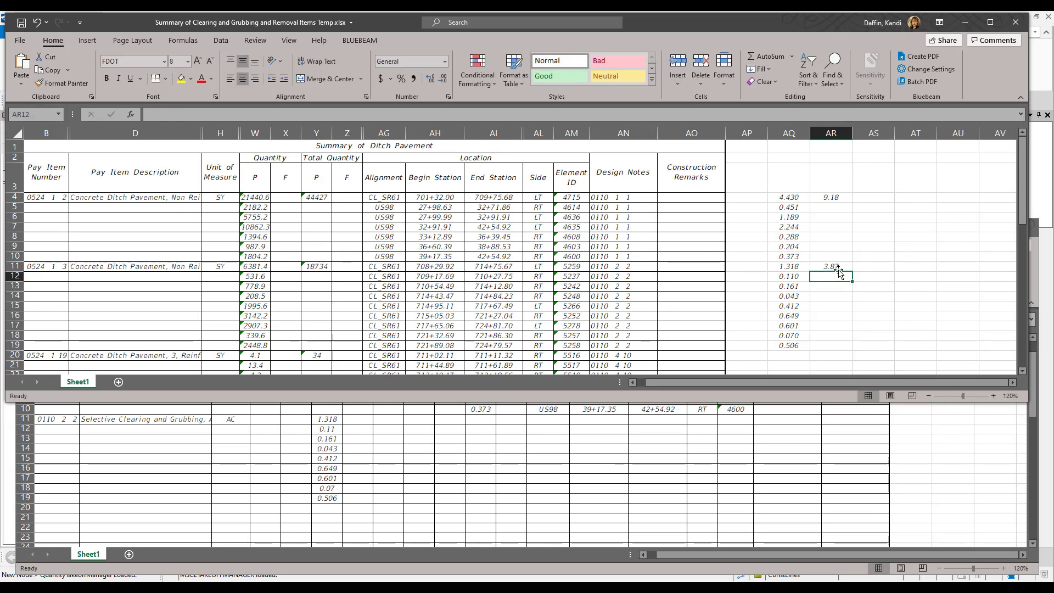
left_click(833, 267)
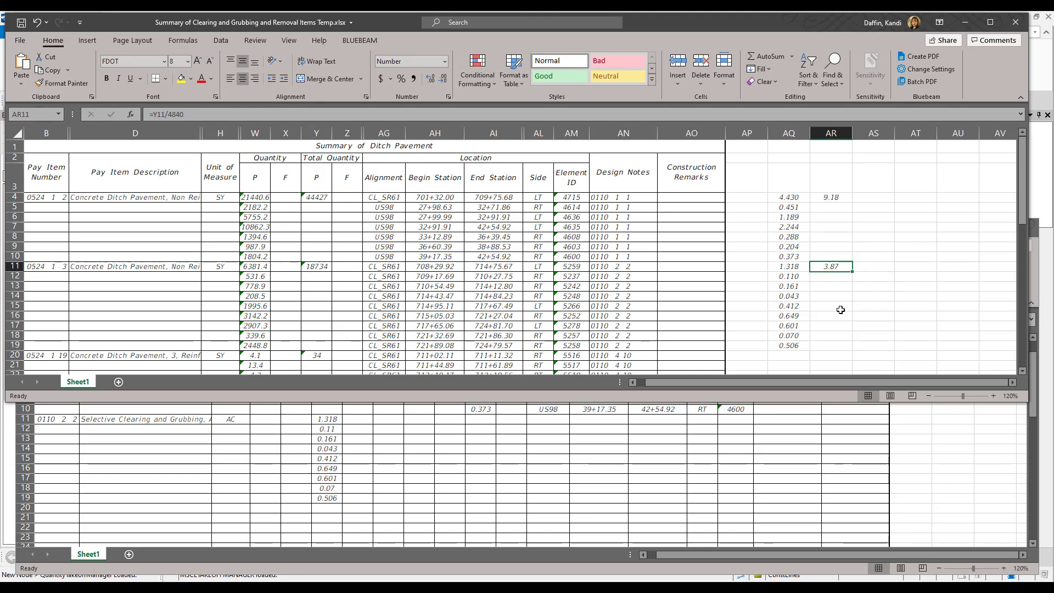
Enter 3.87 as the total quantity in Y11 of the Clearing Grubbing and Removal Items workbook
left_click(564, 571)
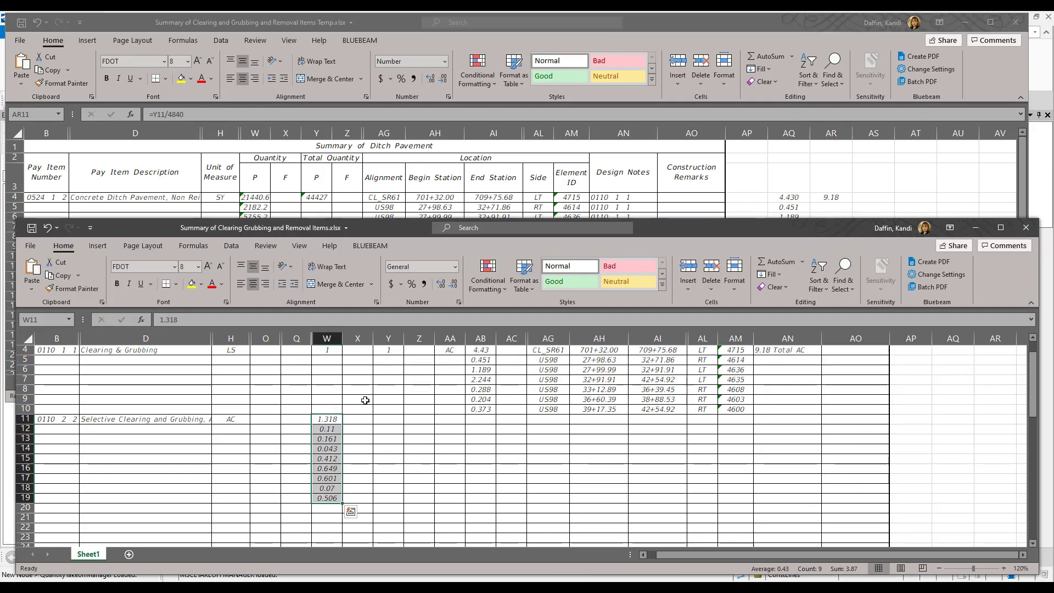
scroll(396, 399, "up", 2)
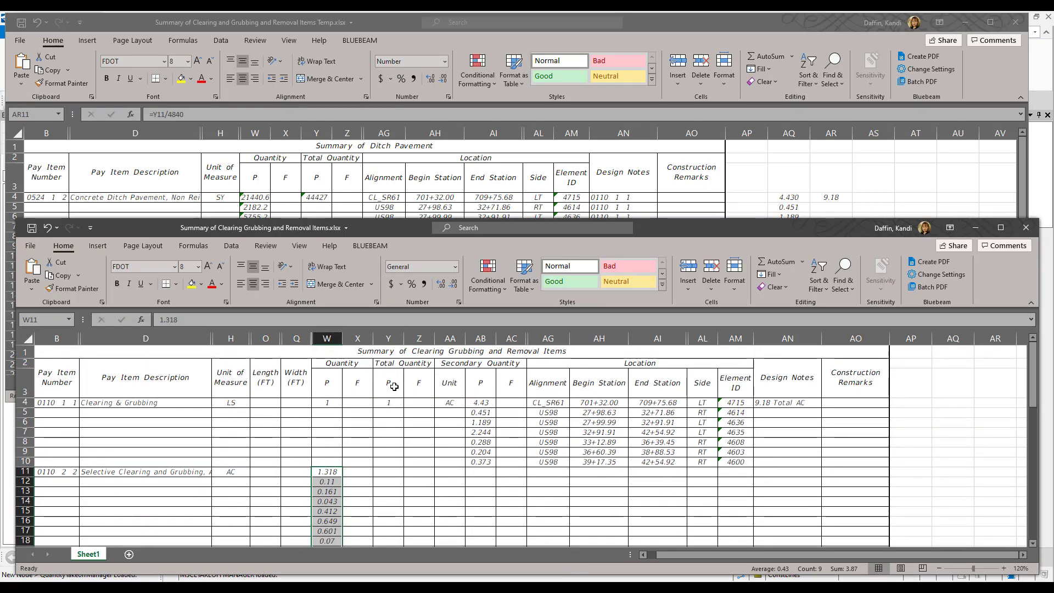
left_click(395, 471)
type("3.87")
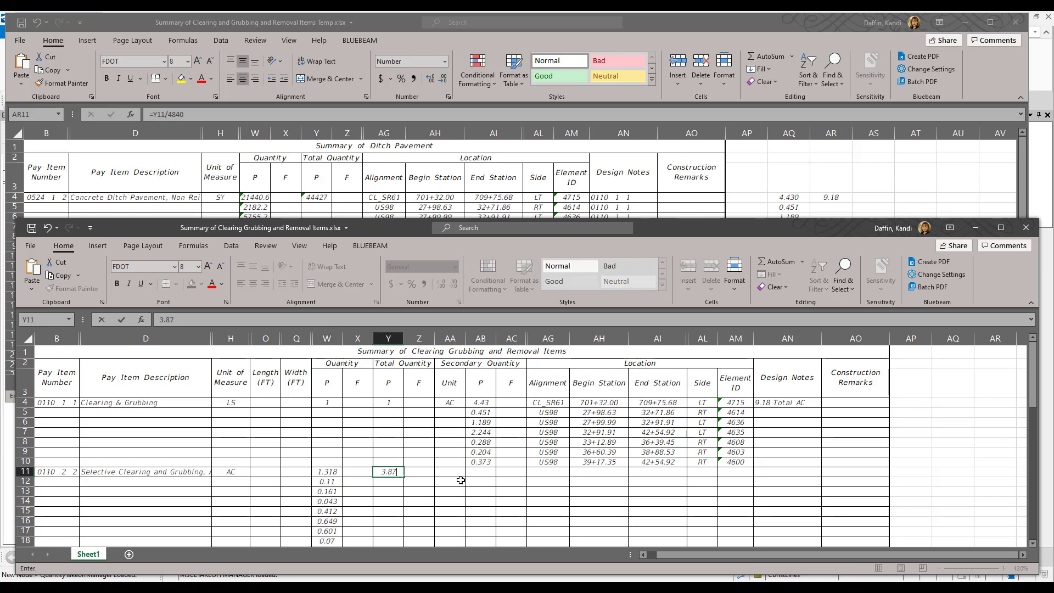
left_click(542, 472)
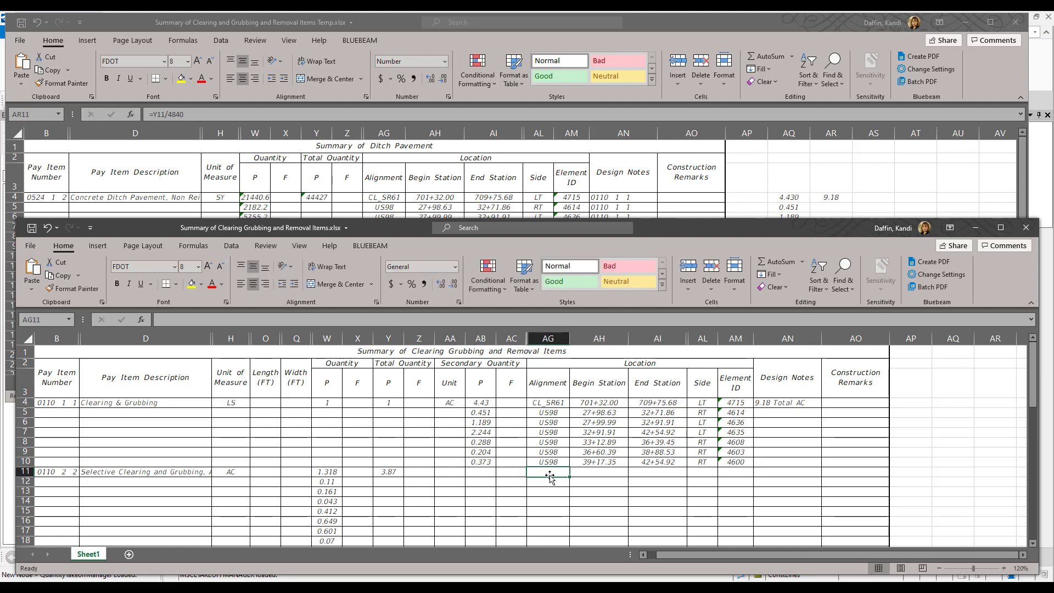
Copy the location data in AG11 through AM19 of the Temp workbook and paste it as values at AG11 in the Clearing Grubbing and Removal Items workbook
left_click(660, 22)
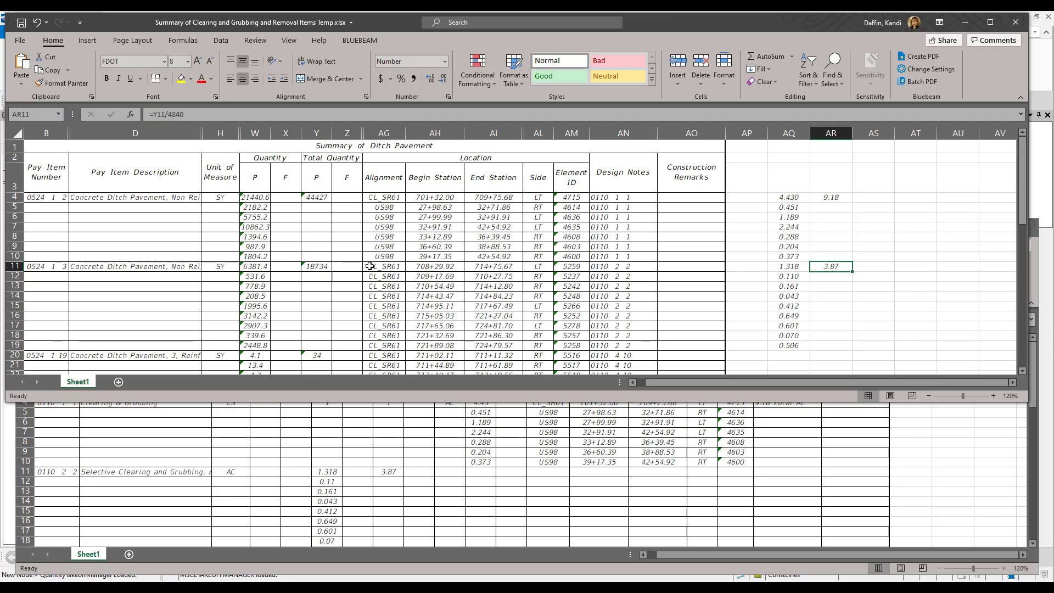
left_click_drag(370, 266, 569, 348)
right_click(511, 296)
left_click(538, 296)
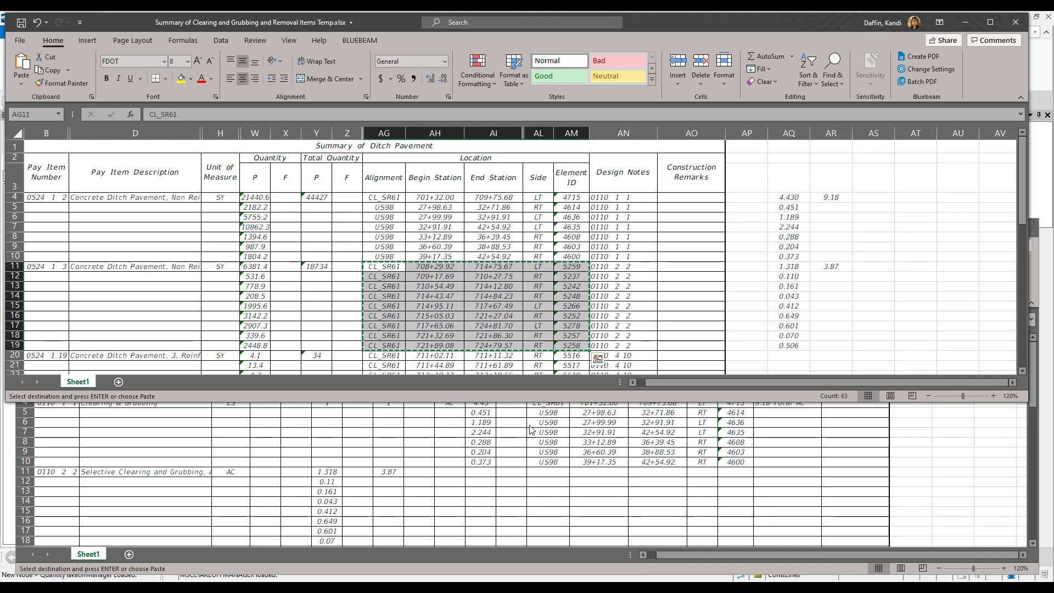
left_click(564, 473)
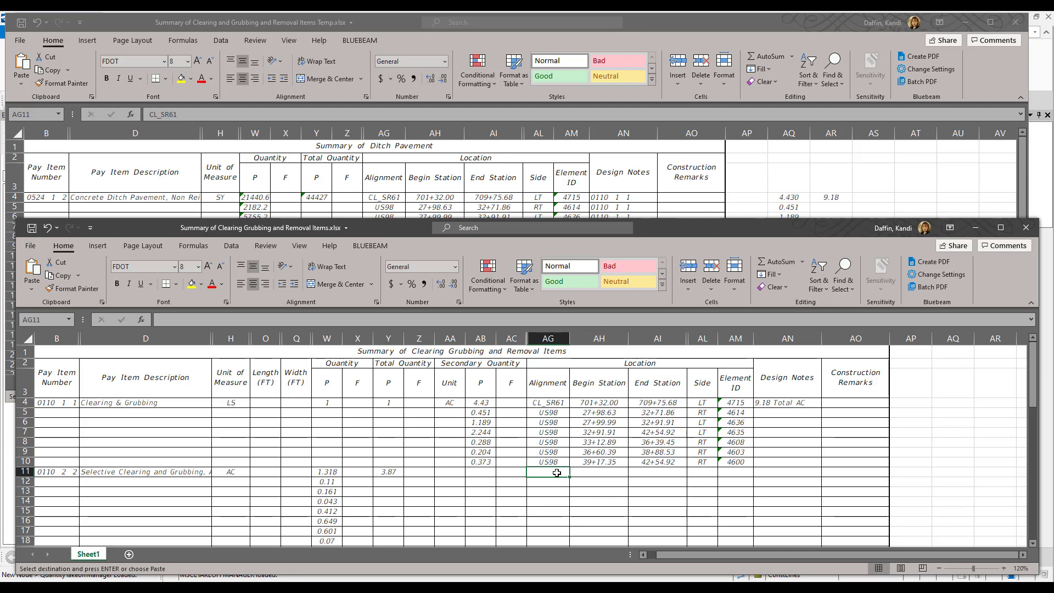
right_click(556, 473)
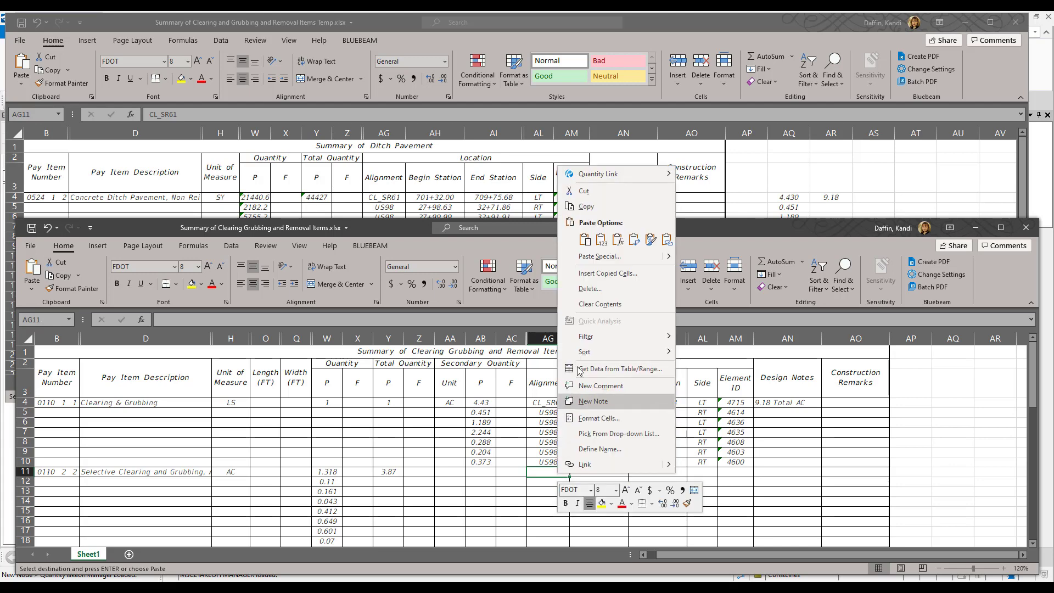
left_click(600, 237)
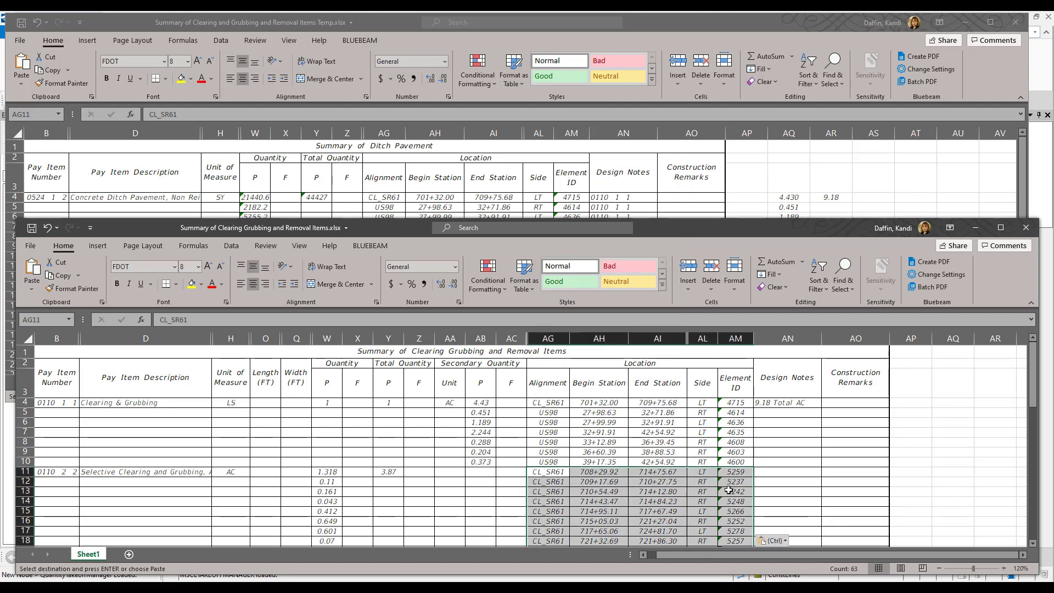
left_click(793, 476)
In row 20, enter pay item number 0110 4 10, description Removal of Existing Concrete and unit of measure SY
scroll(754, 496, "down", 2)
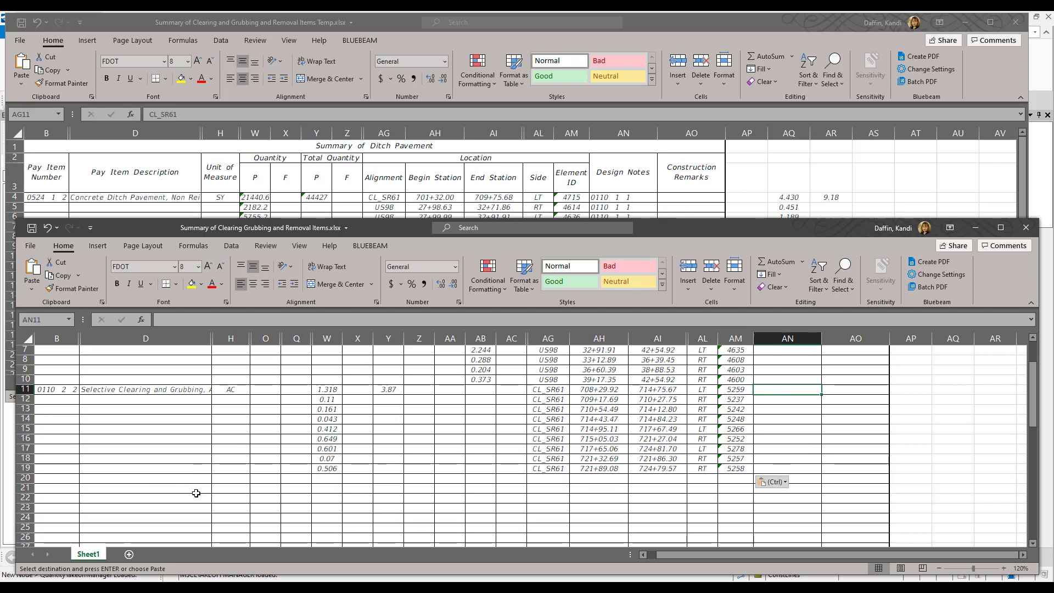
left_click(48, 480)
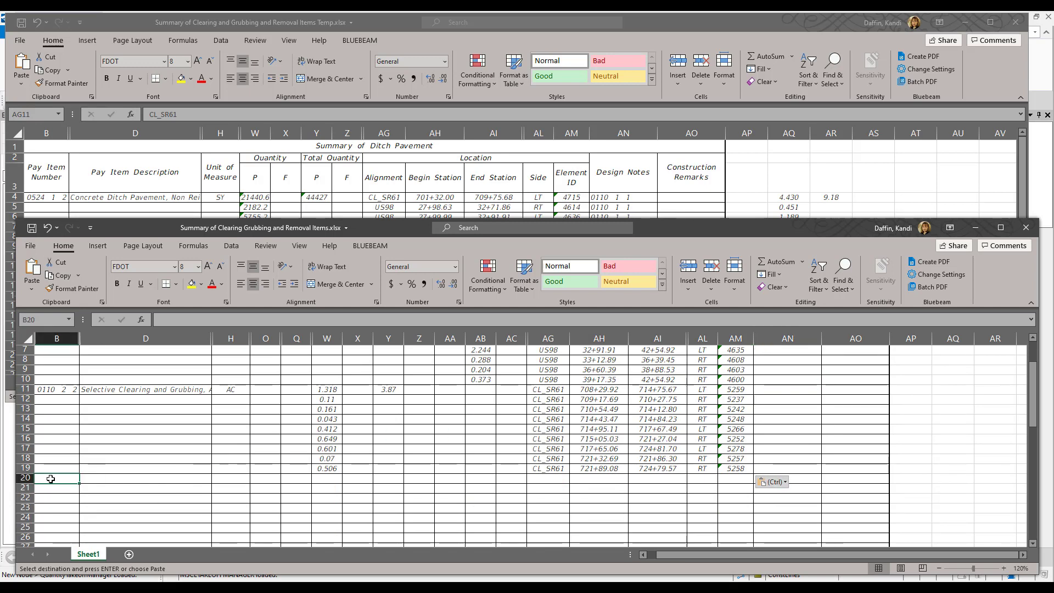
type("0")
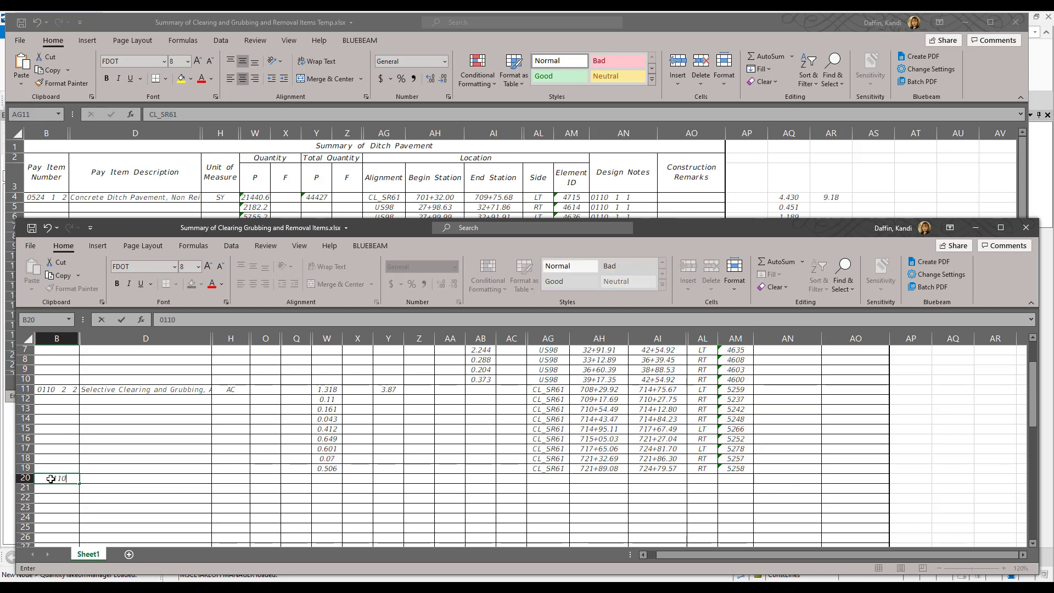
type("110 4 10")
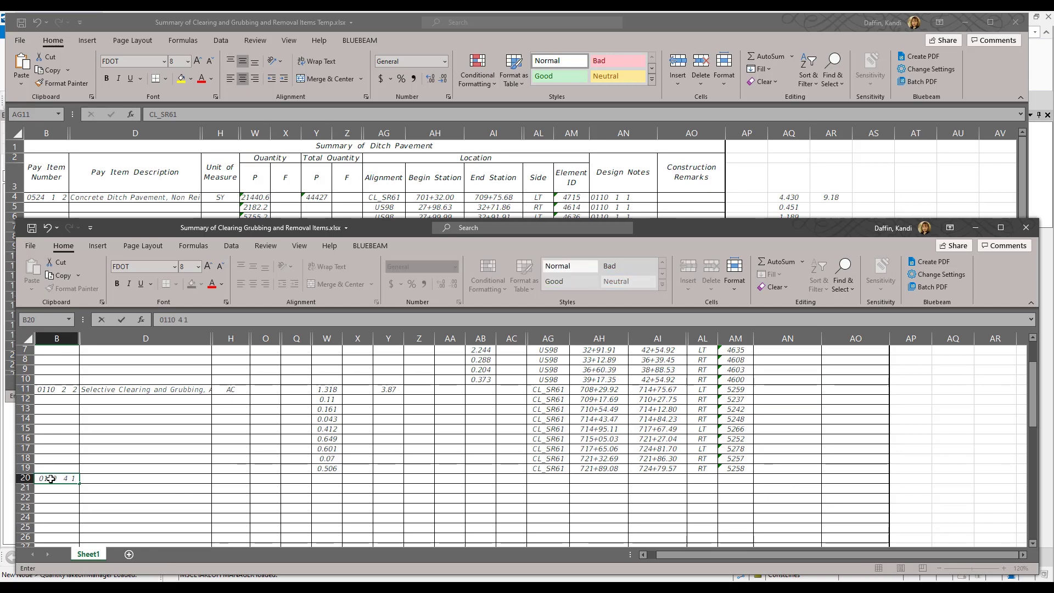
left_click(101, 475)
double_click(101, 478)
type("Removal of E")
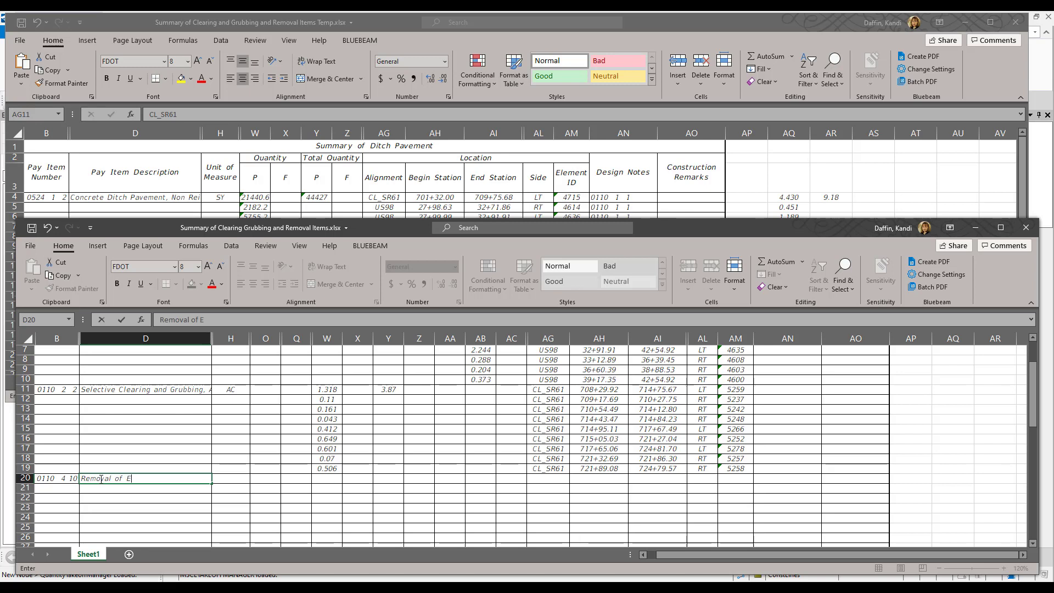
type("xisting Concrete")
key("Tab")
type("SY")
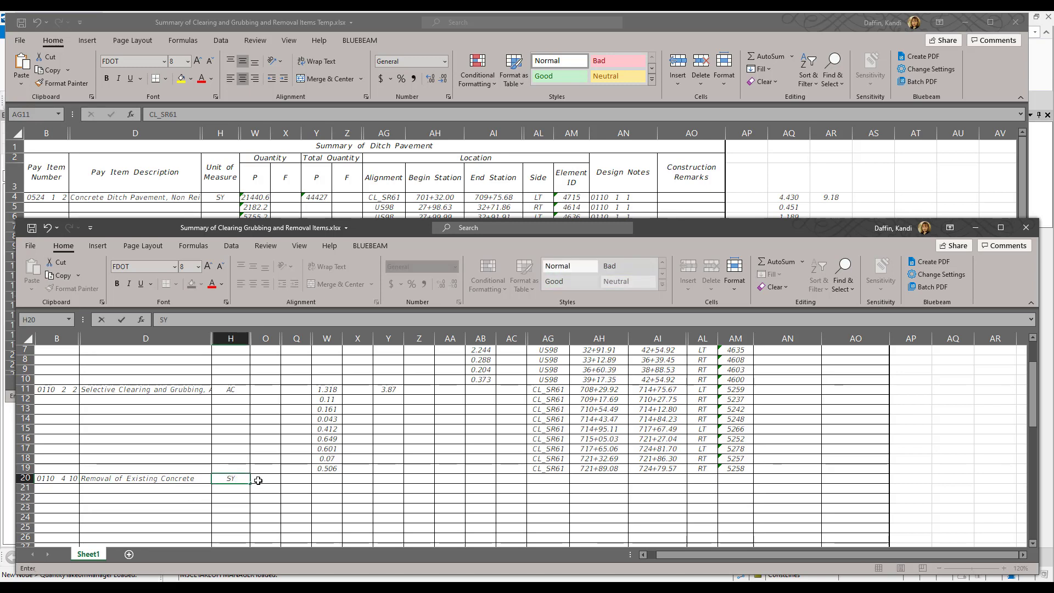
left_click(326, 479)
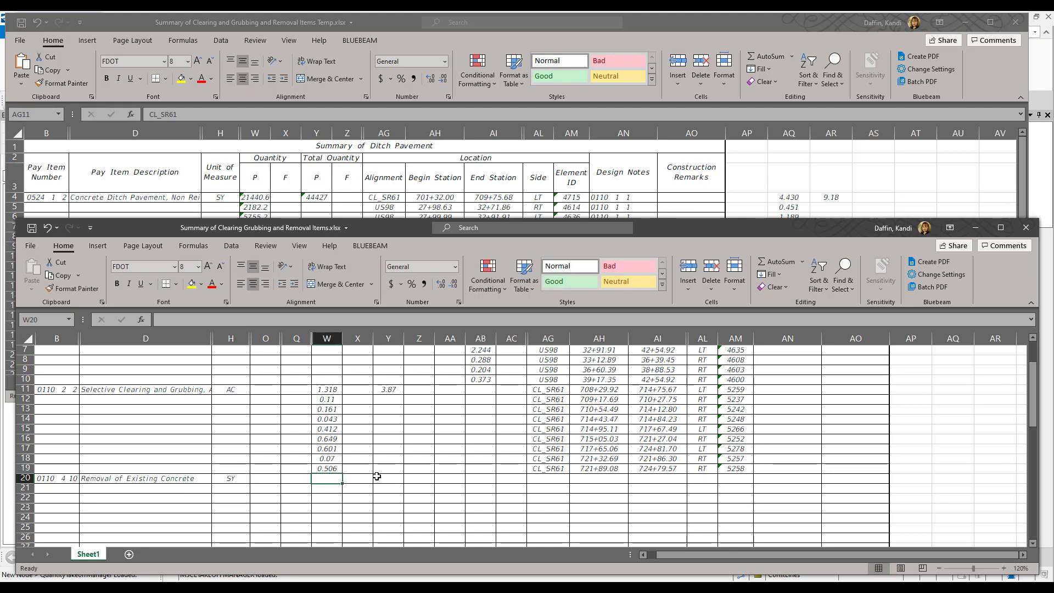
Copy W20 through AM25 from the Temp workbook and paste them as values at W20 in the Clearing Grubbing and Removal Items workbook
left_click(683, 18)
scroll(597, 274, "down", 2)
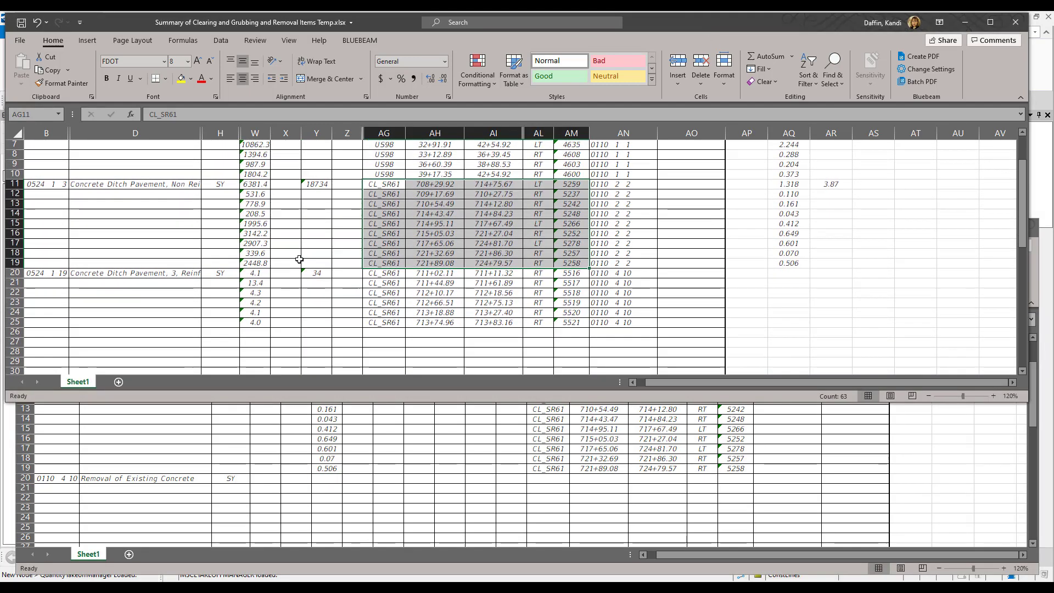
left_click(251, 272)
left_click_drag(251, 272, 577, 324)
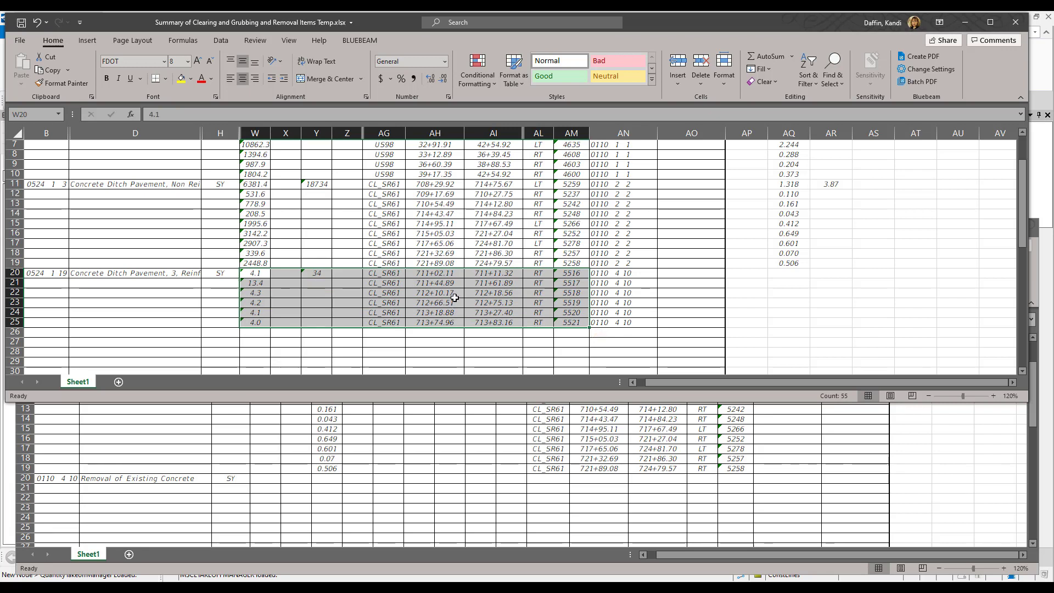
right_click(456, 302)
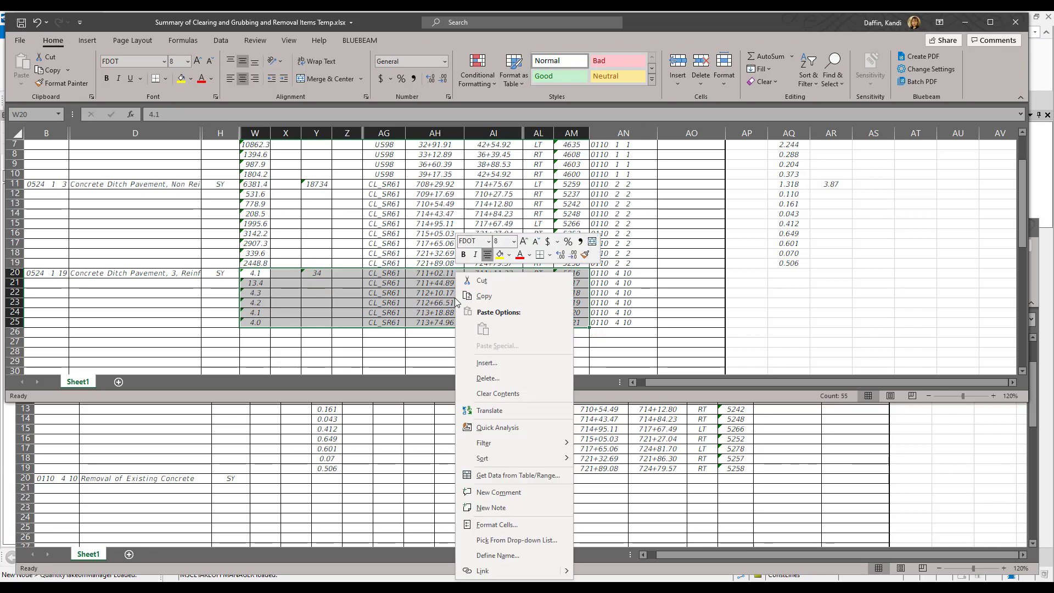
left_click(488, 299)
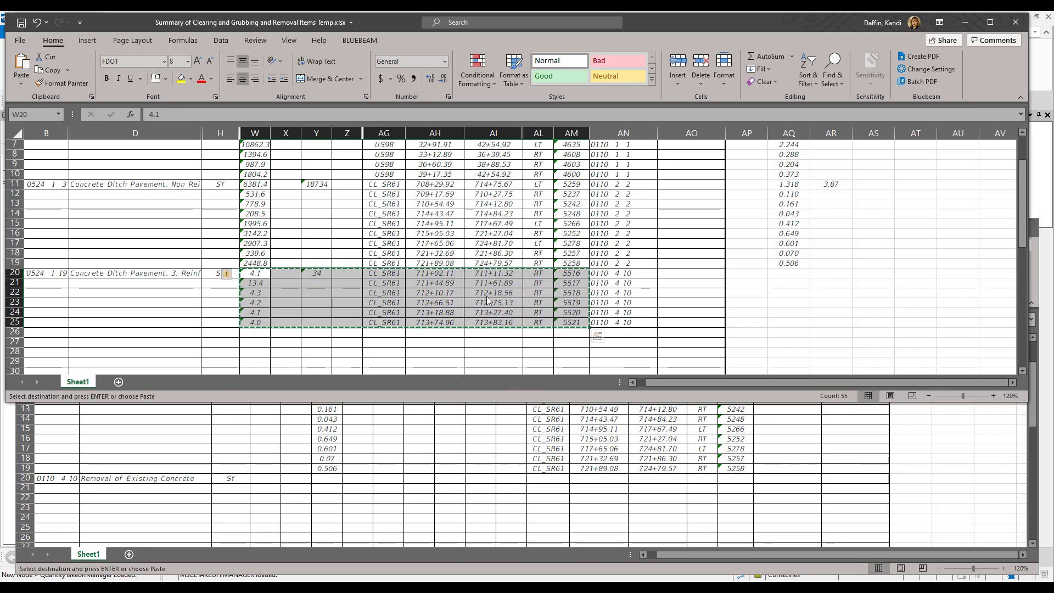
left_click(338, 479)
right_click(334, 479)
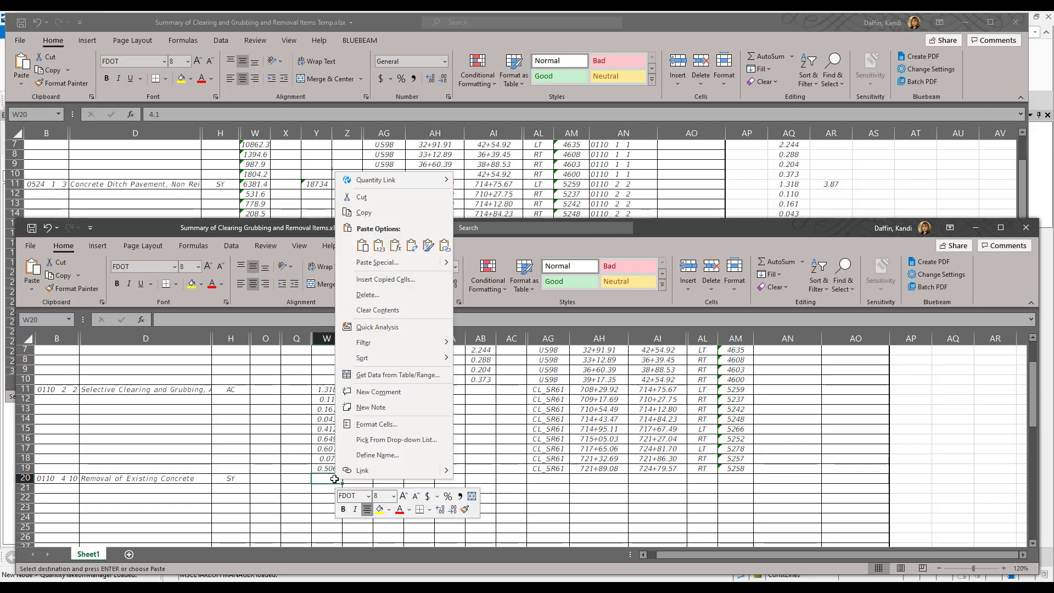
left_click(378, 247)
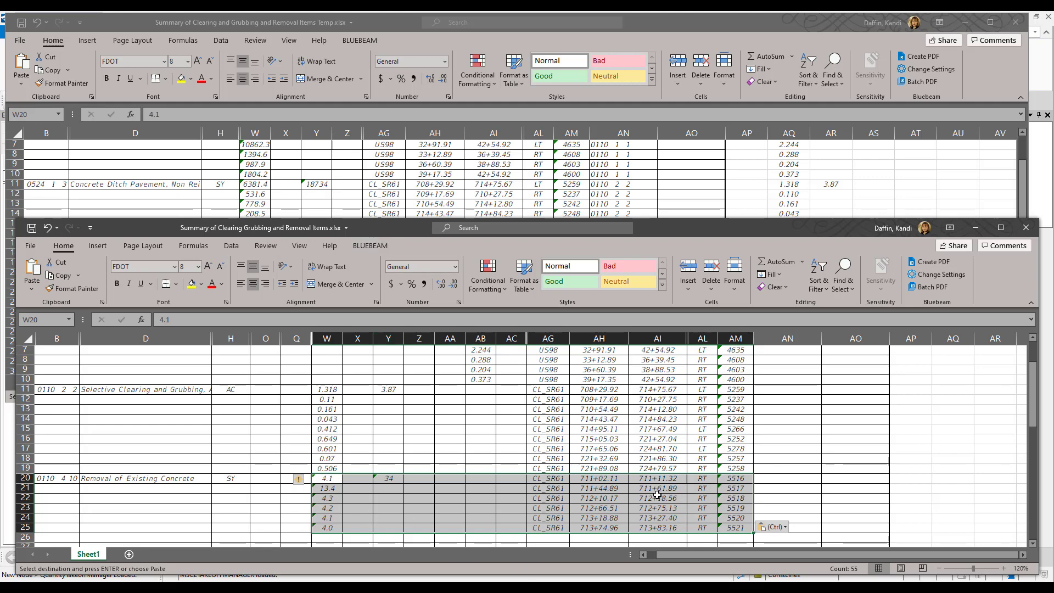
left_click(393, 481)
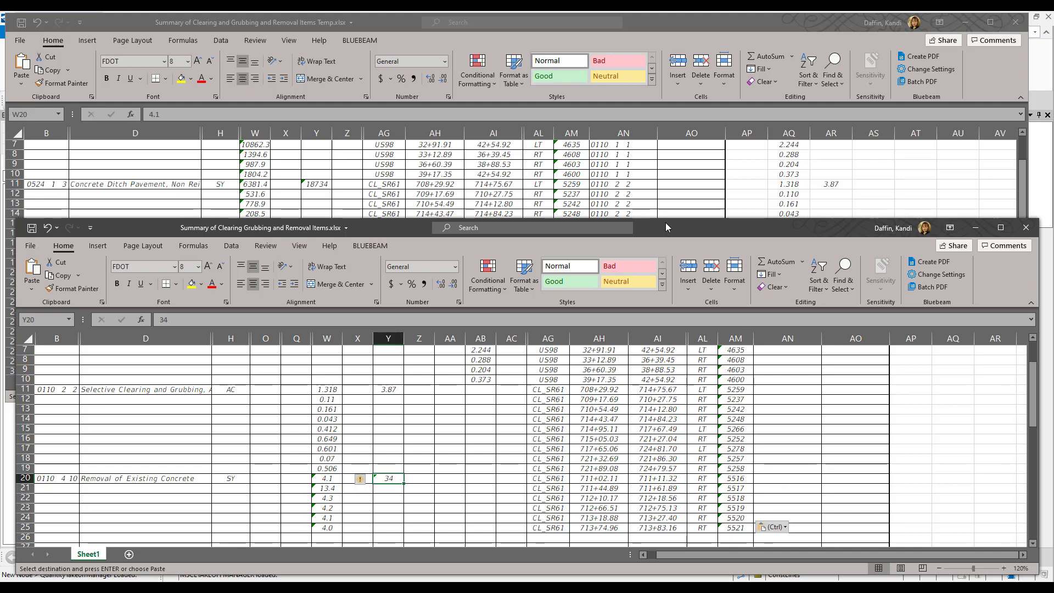
Save and close the Clearing Grubbing and Removal Items workbook, and save the Temp workbook
left_click_drag(667, 219, 667, 91)
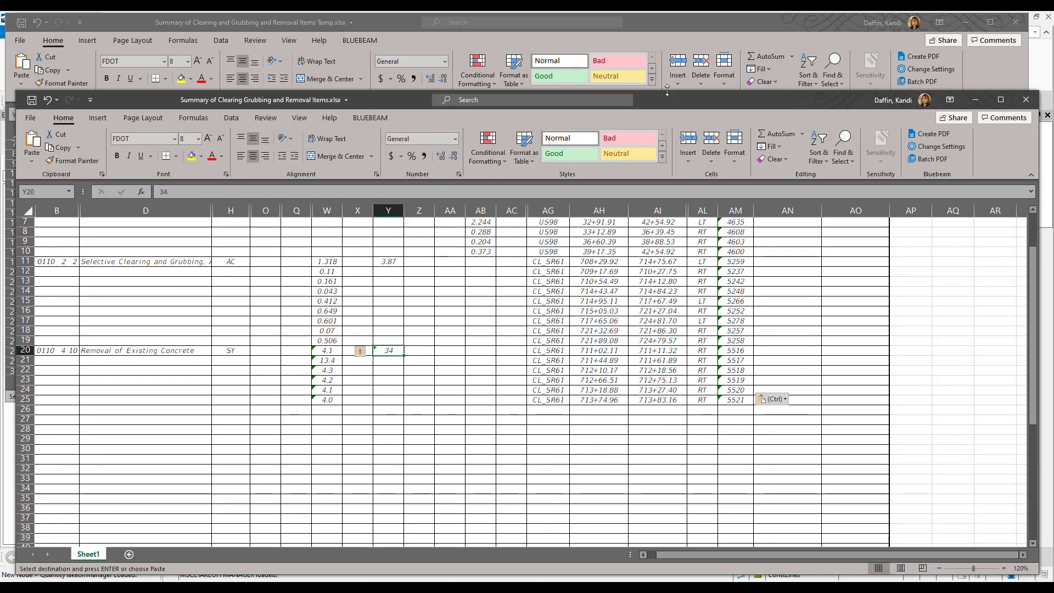
scroll(985, 321, "up", 2)
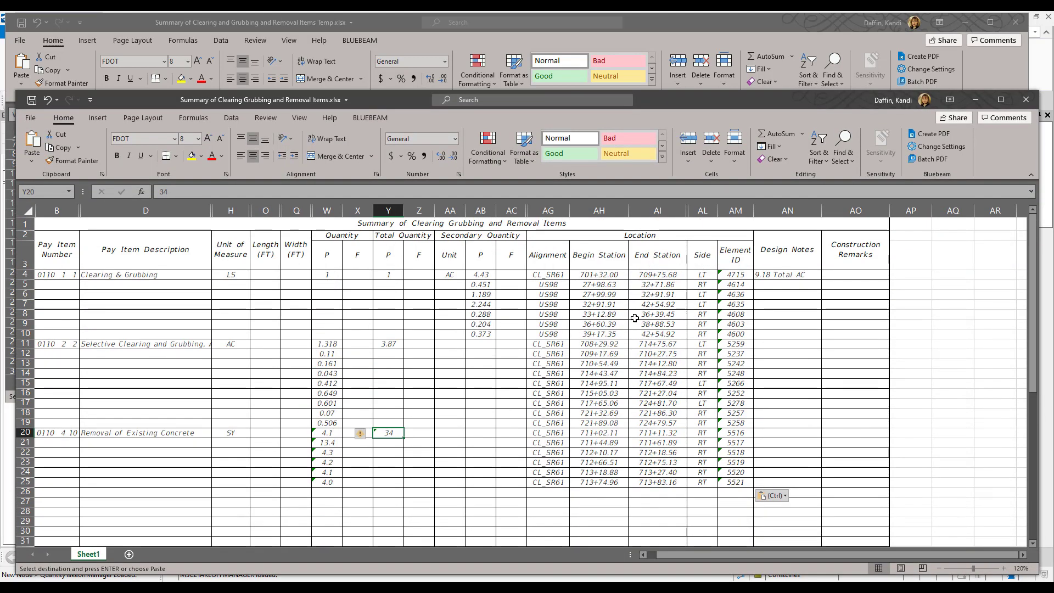
left_click(930, 273)
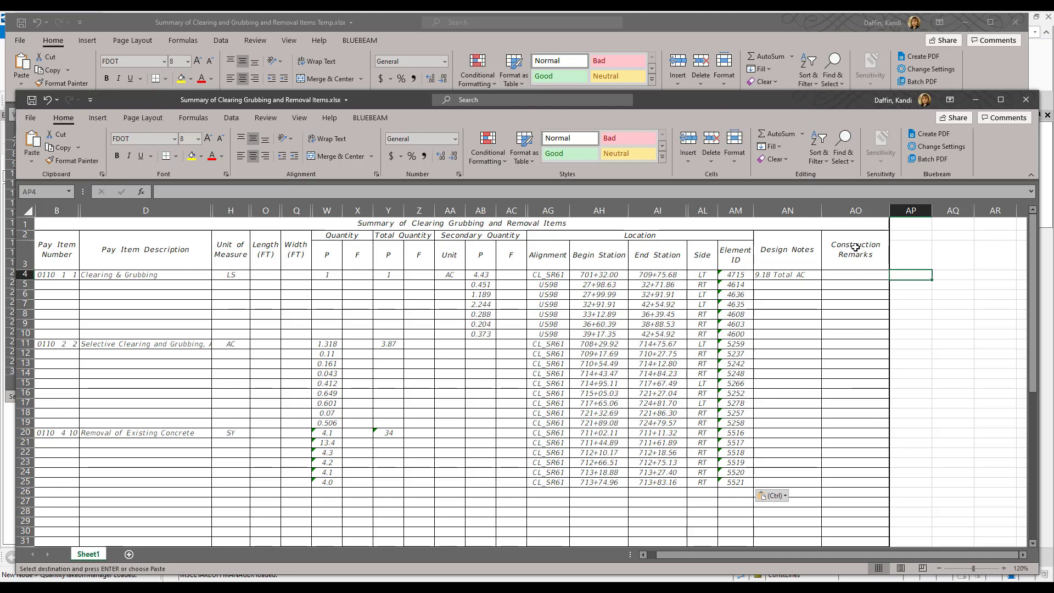
left_click(30, 102)
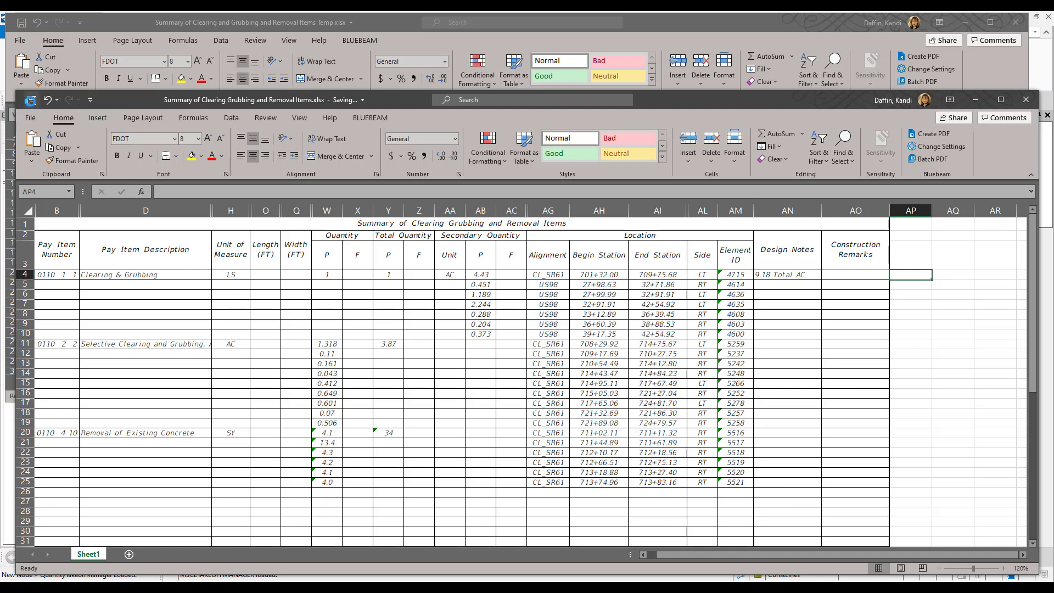
left_click(1025, 100)
left_click(21, 22)
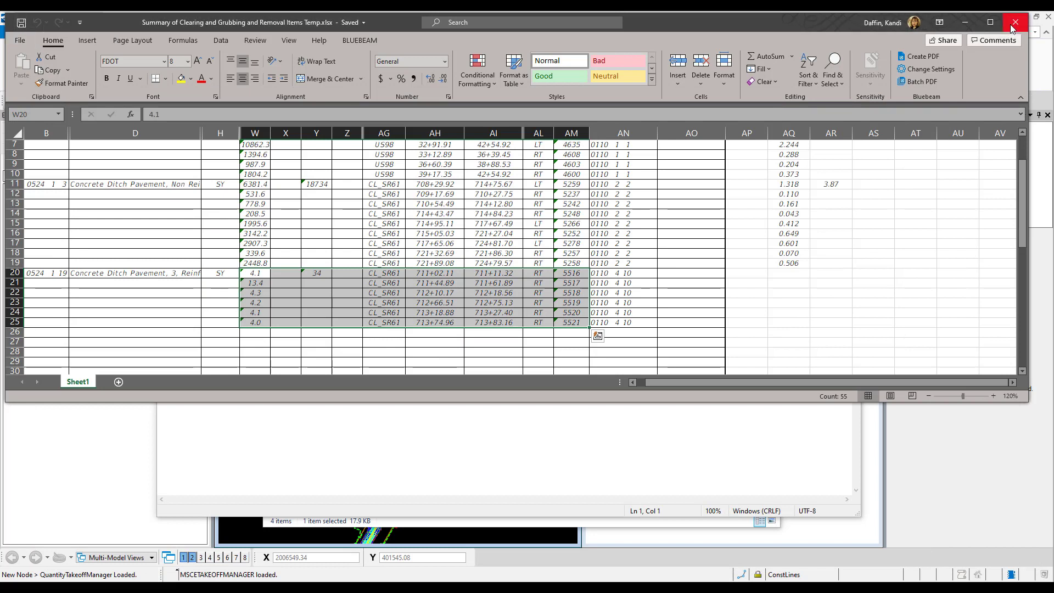